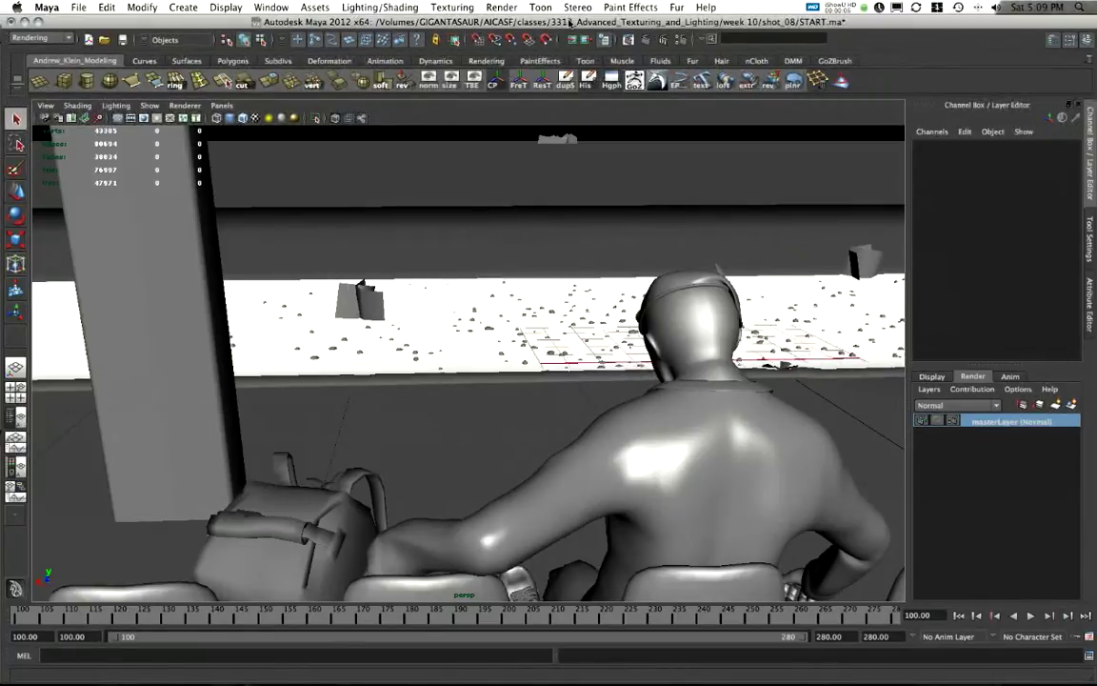
Step: Play back the shot's animation to frame 270 and examine the seated character's movement from behind
alt+middle_drag(512, 360, 486, 402)
alt+drag(485, 402, 495, 404)
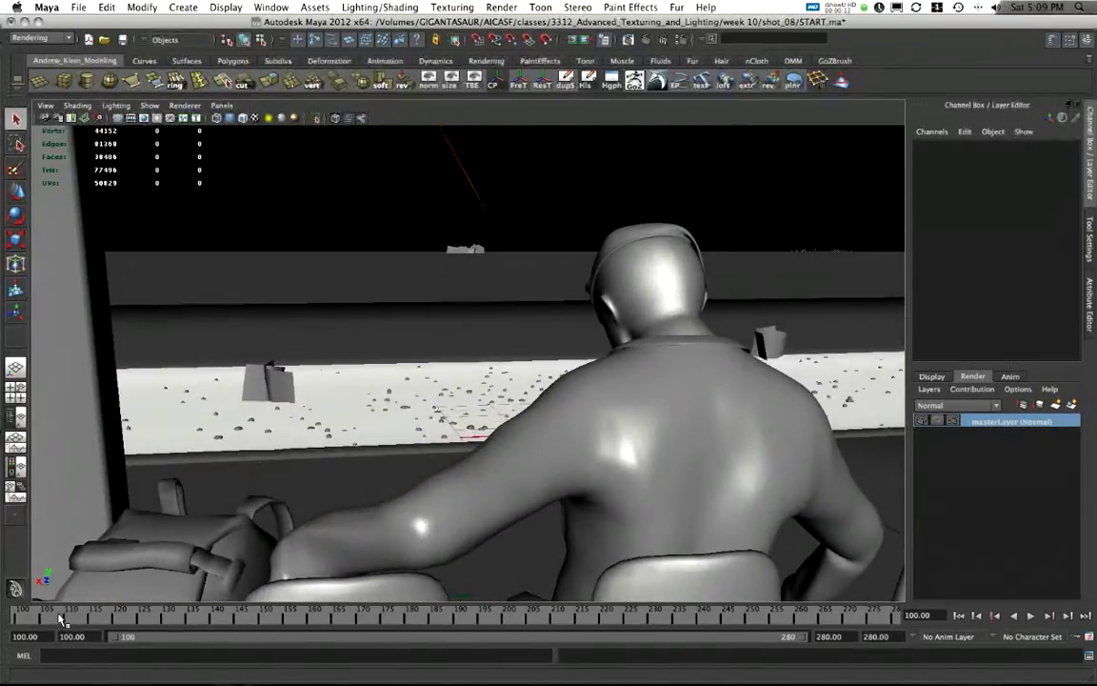
drag(60, 618, 198, 620)
alt+middle_drag(624, 277, 634, 374)
alt+drag(634, 374, 571, 419)
alt+right_drag(562, 476, 472, 480)
alt+middle_drag(472, 480, 423, 535)
key(alt+v)
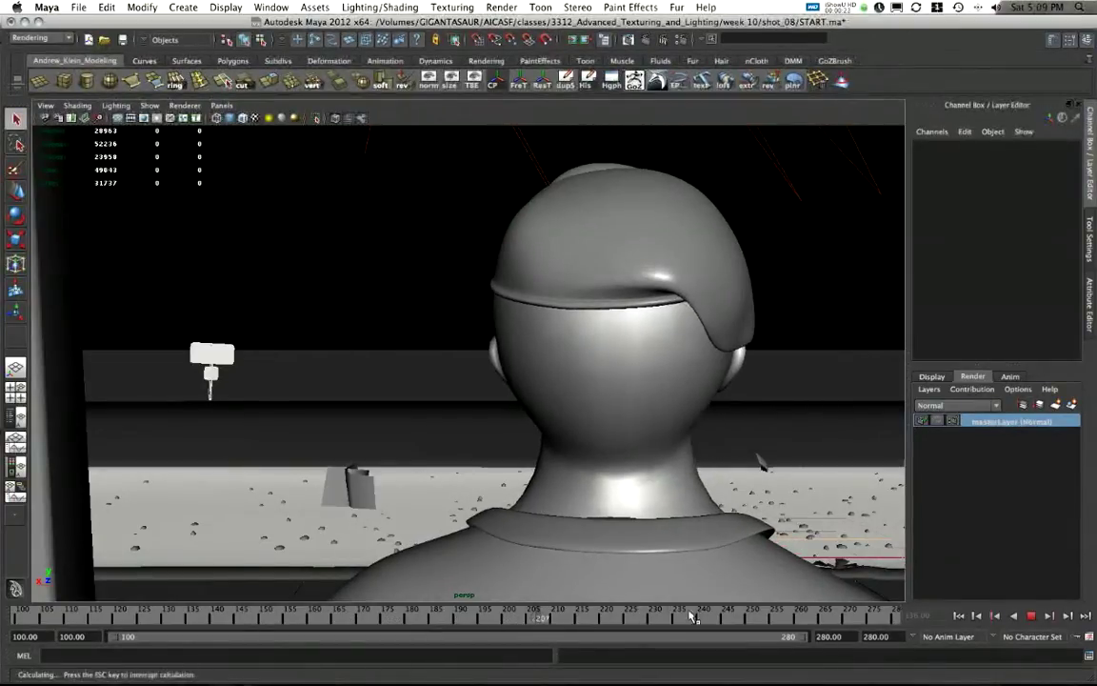
alt+right_drag(636, 386, 505, 374)
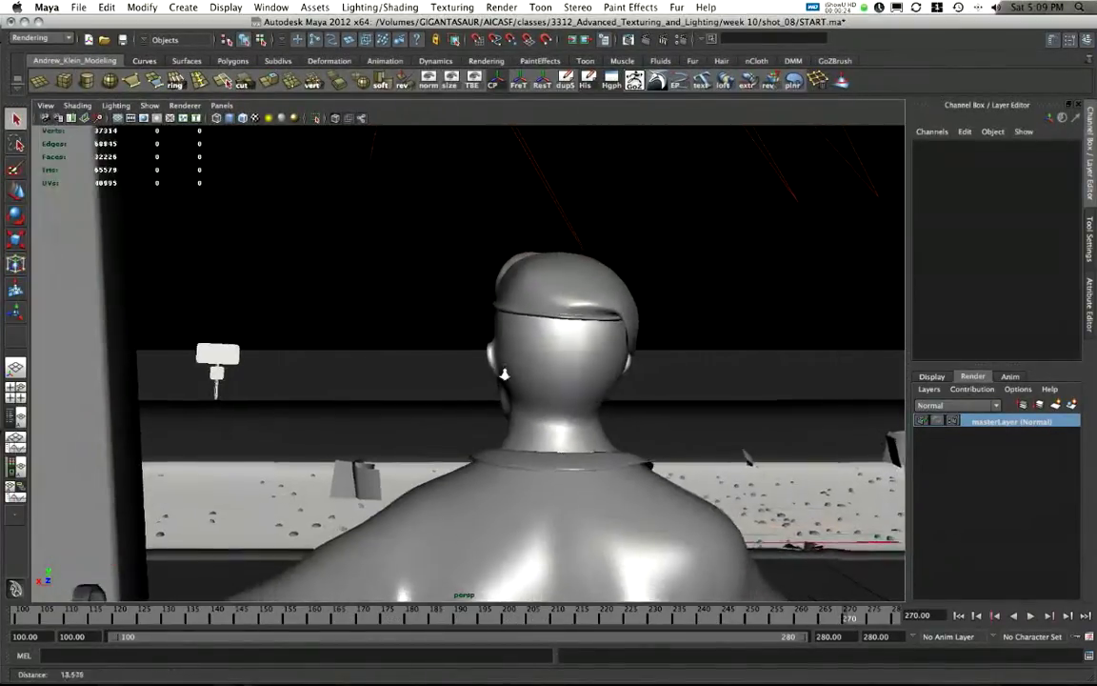
Step: Examine the seated character, pillar, bench and road background from several angles and distances at frame 270
alt+middle_drag(469, 370, 485, 436)
alt+drag(484, 436, 735, 411)
alt+right_drag(734, 412, 93, 408)
alt+drag(91, 408, 554, 302)
alt+right_drag(679, 458, 657, 444)
alt+middle_drag(507, 400, 173, 357)
alt+right_drag(553, 324, 271, 365)
alt+drag(271, 365, 414, 358)
alt+drag(529, 347, 412, 352)
alt+right_drag(643, 493, 673, 377)
alt+drag(673, 377, 581, 373)
alt+right_drag(457, 371, 519, 350)
alt+drag(527, 461, 530, 423)
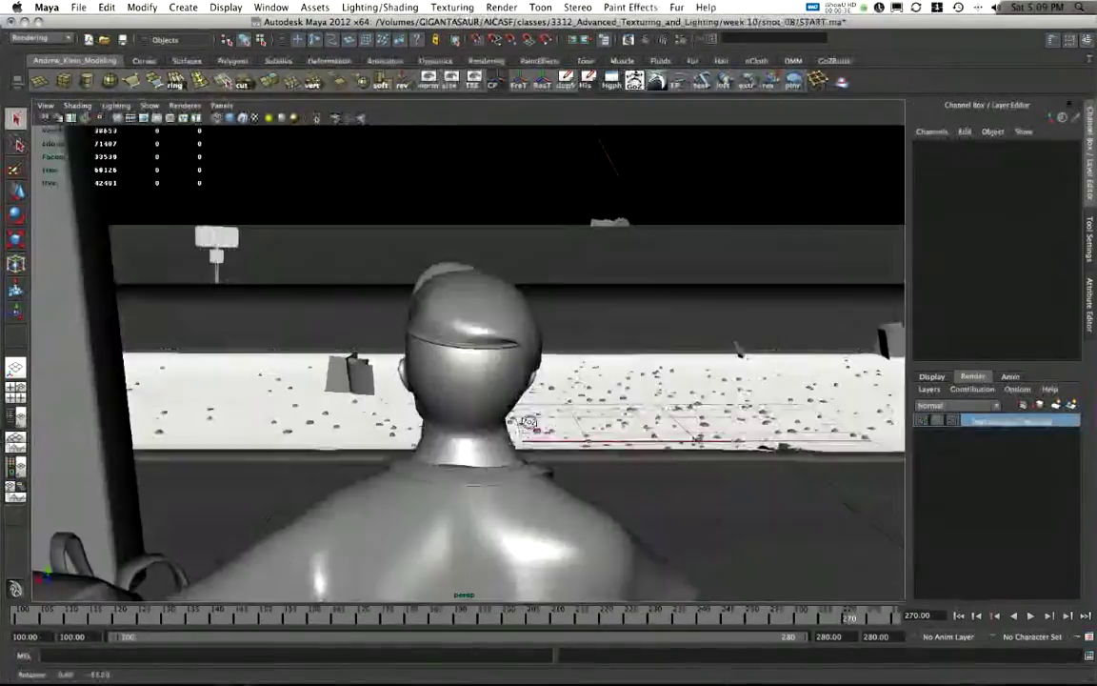
alt+middle_drag(530, 423, 587, 497)
alt+drag(587, 504, 578, 485)
alt+middle_drag(578, 485, 617, 374)
alt+right_drag(617, 374, 643, 397)
alt+middle_drag(644, 397, 617, 431)
alt+right_drag(617, 431, 632, 421)
alt+drag(501, 371, 466, 299)
alt+drag(424, 385, 415, 383)
alt+drag(752, 357, 28, 411)
alt+right_drag(29, 411, 3, 413)
alt+drag(293, 416, 752, 347)
alt+right_drag(295, 434, 376, 427)
alt+drag(313, 440, 372, 448)
Step: Switch to After Effects and view the shot_08_FG composition at 0:00:01:22
click(703, 649)
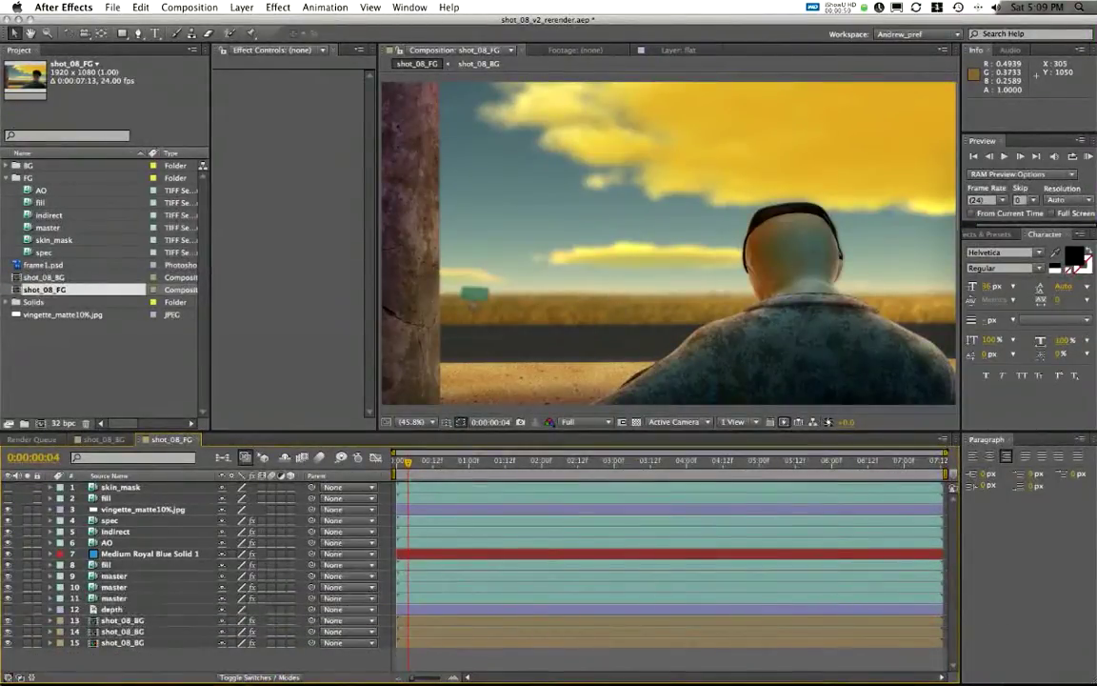
mouse_move(8, 635)
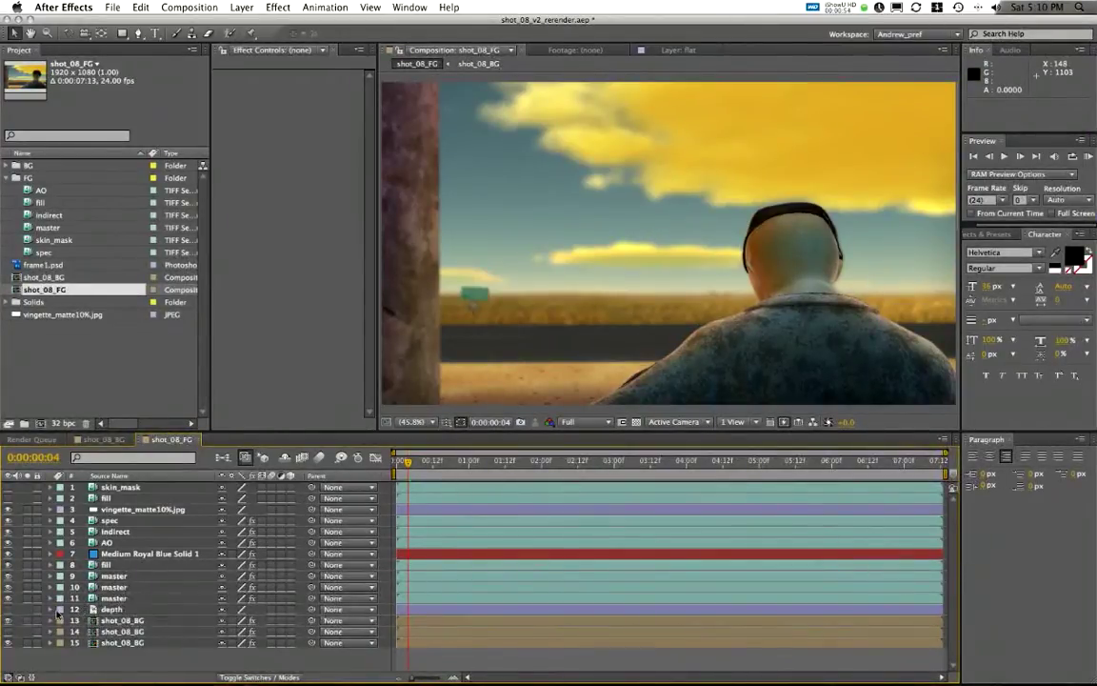
click(536, 464)
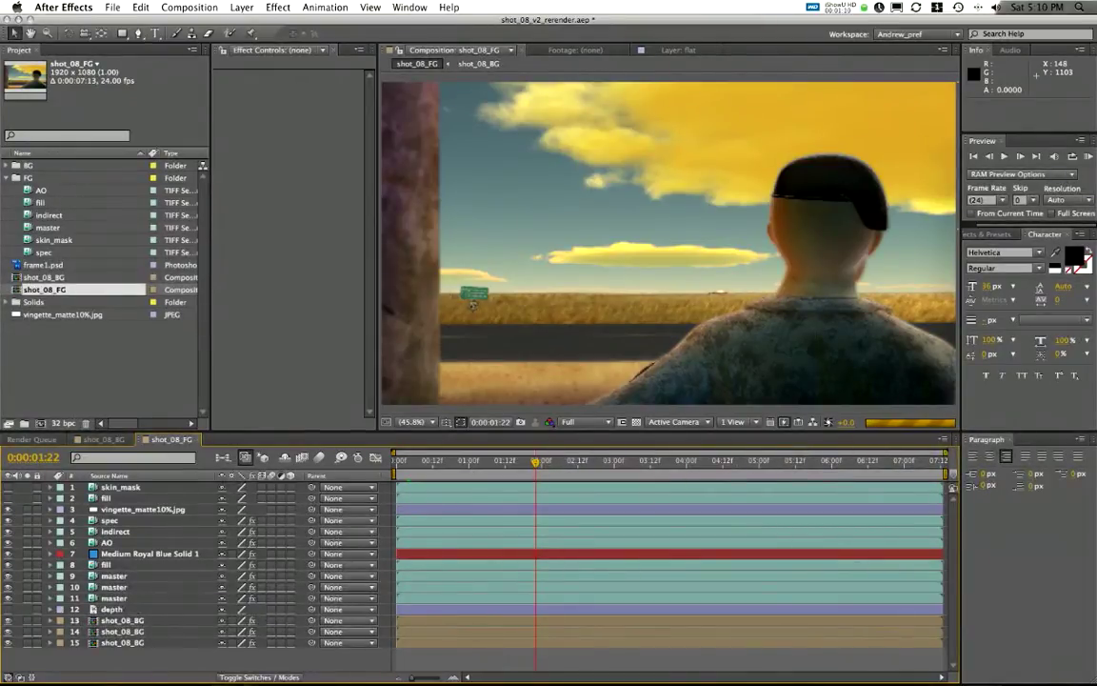
Step: Switch to Finder and preview the depth pass image masterLayer_depthpass.100.tif, then close the preview
key(super+Tab)
key(space)
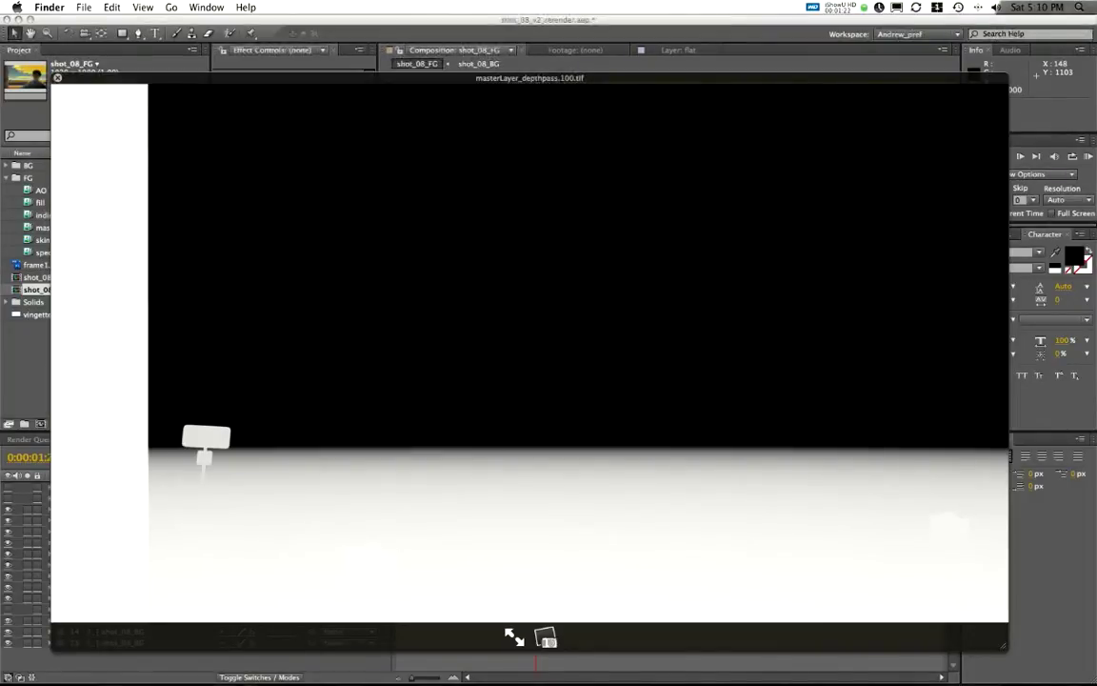
key(Up)
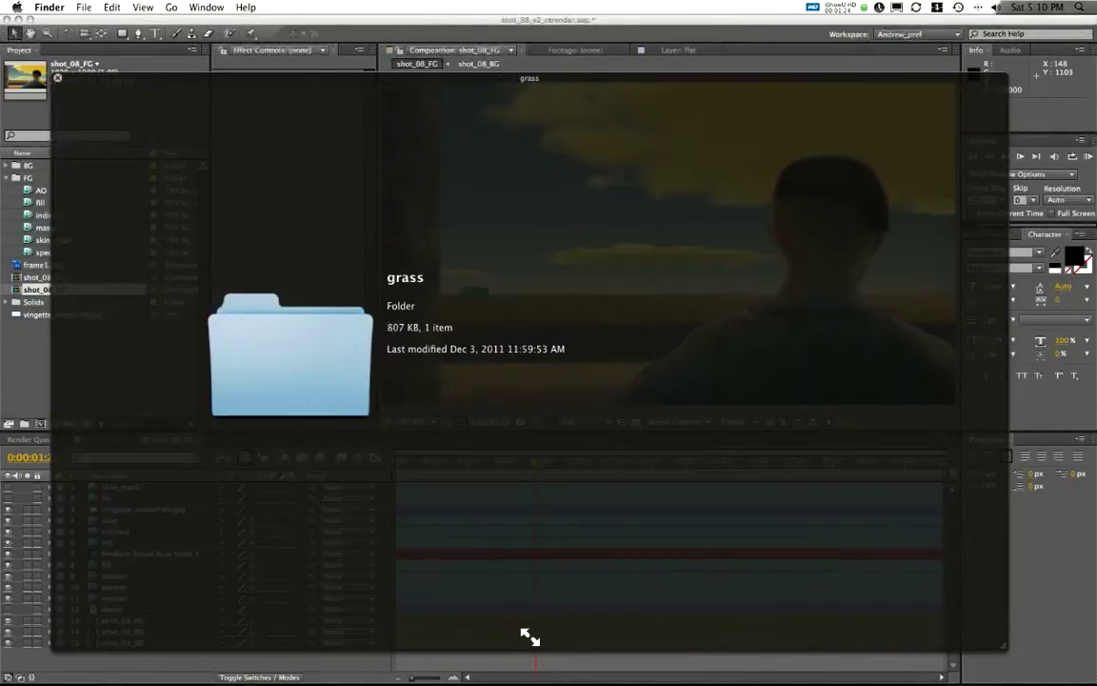
key(space)
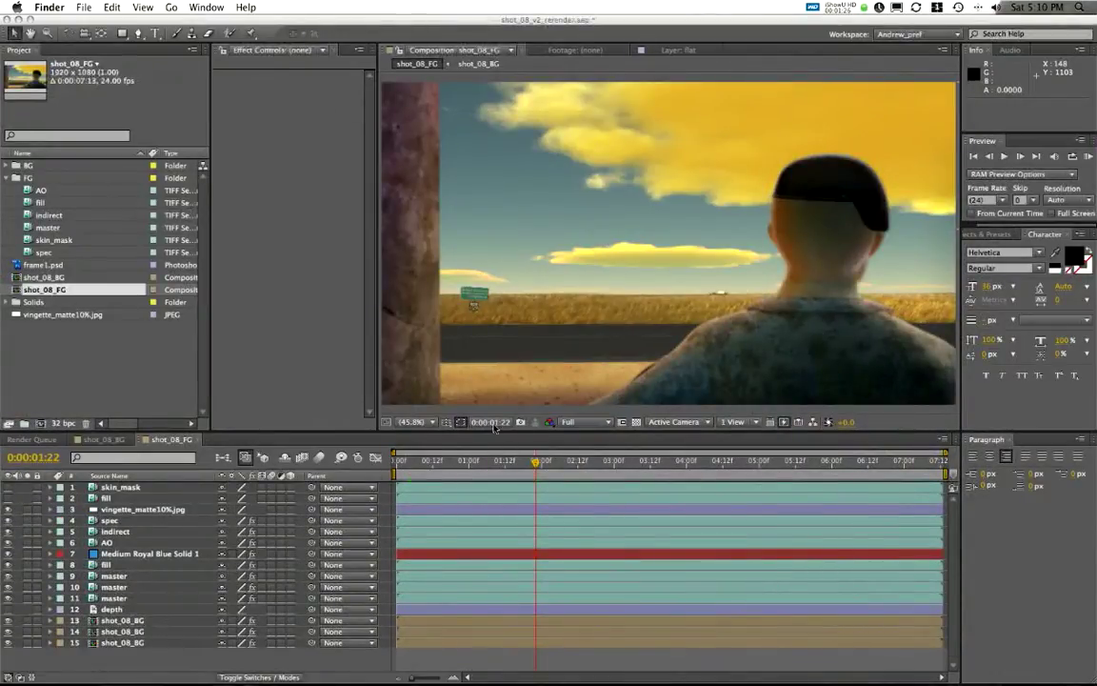
Step: Inspect the effects on shot_08_BG layers 14 and 15 in After Effects, widening the effect controls and expanding layer 15's Lens Blur settings
click(113, 635)
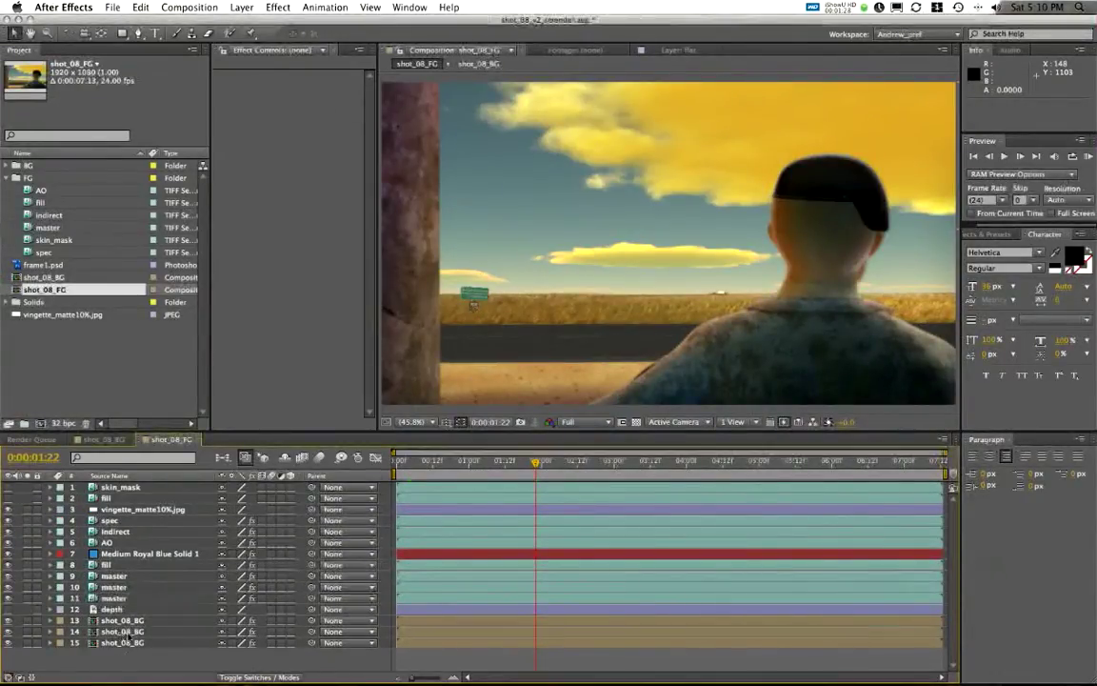
click(128, 632)
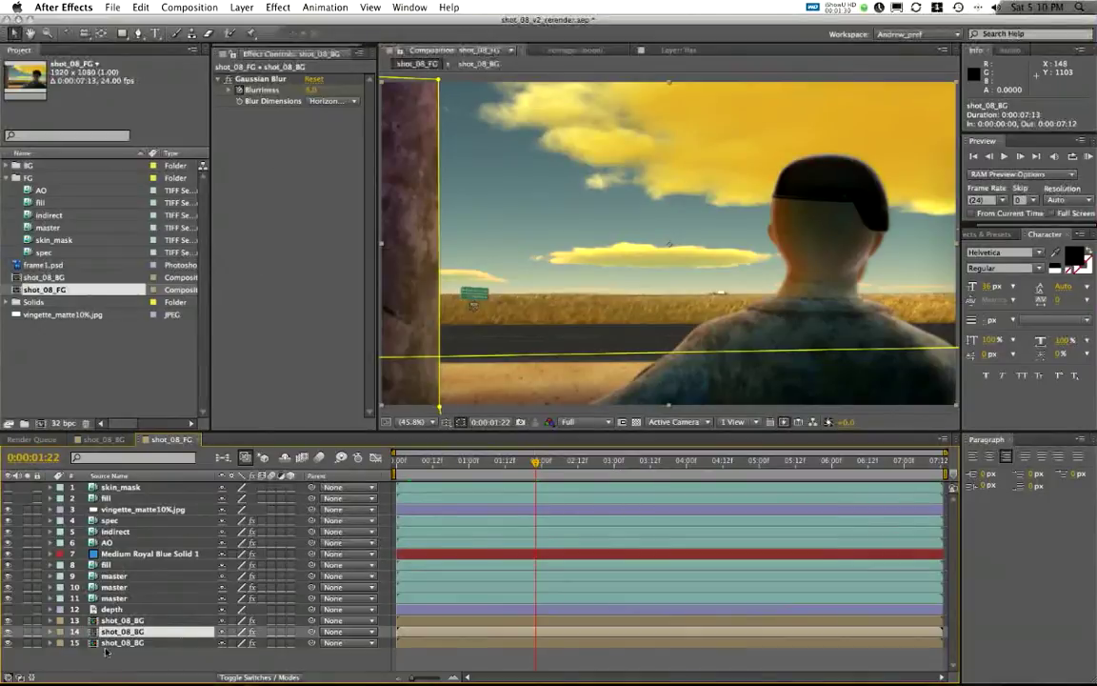
click(107, 645)
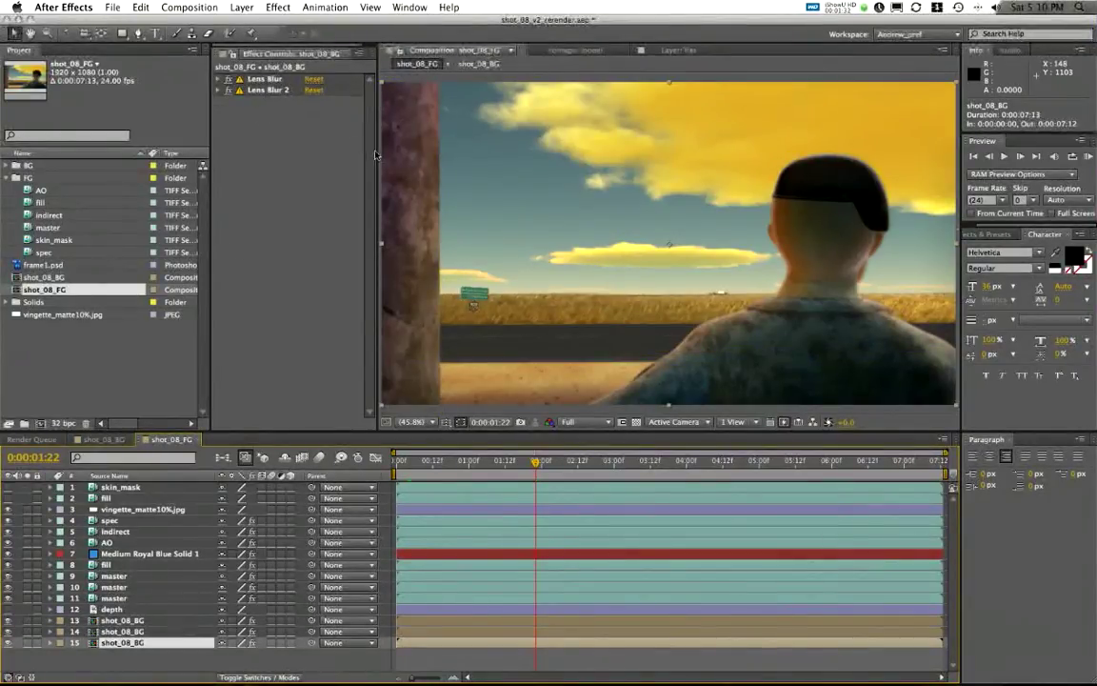
drag(377, 135, 476, 129)
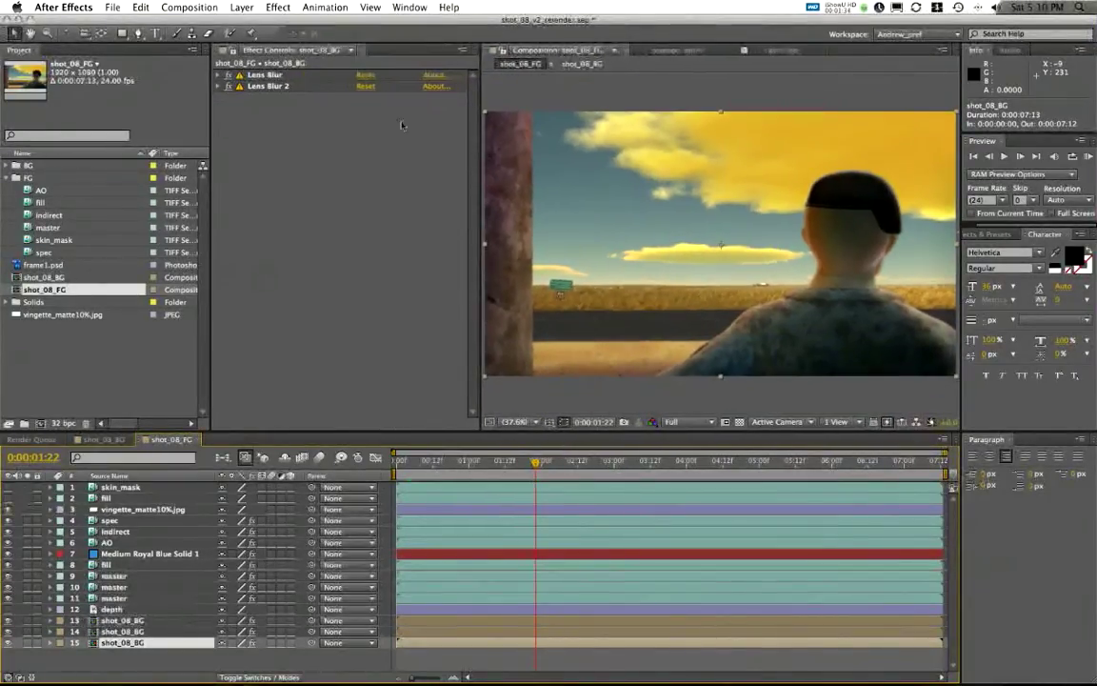
click(219, 75)
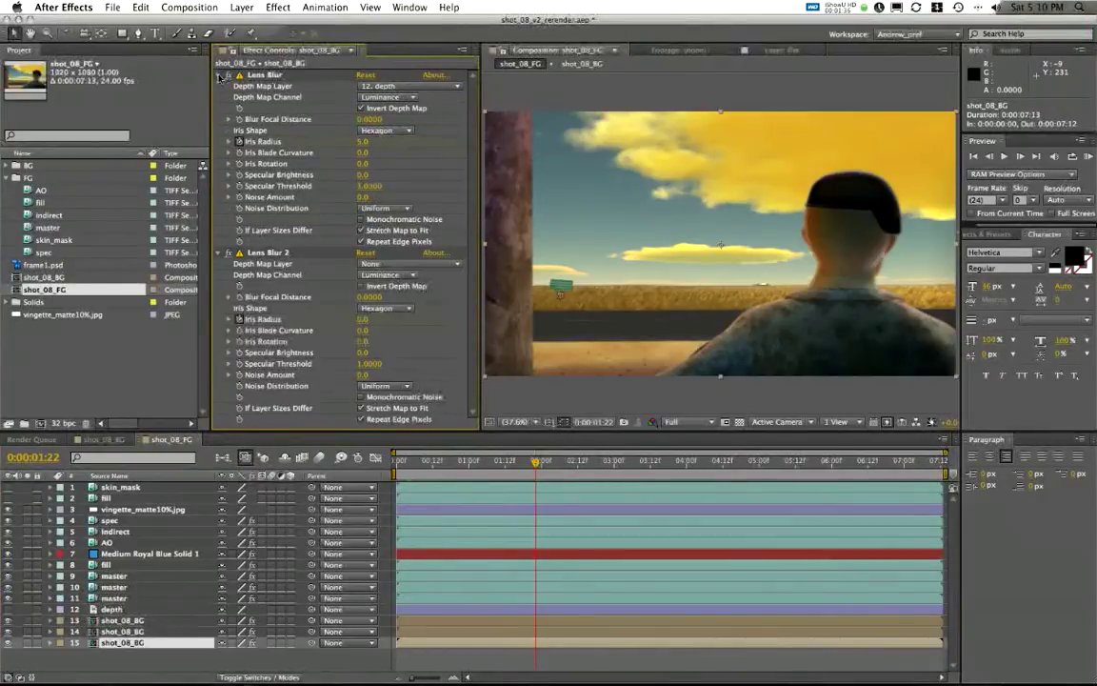
Step: Check the depth map layer choices of both Lens Blur effects and the depth layer's image, then collapse the effects and narrow their controls
click(398, 88)
click(390, 255)
click(10, 610)
click(9, 610)
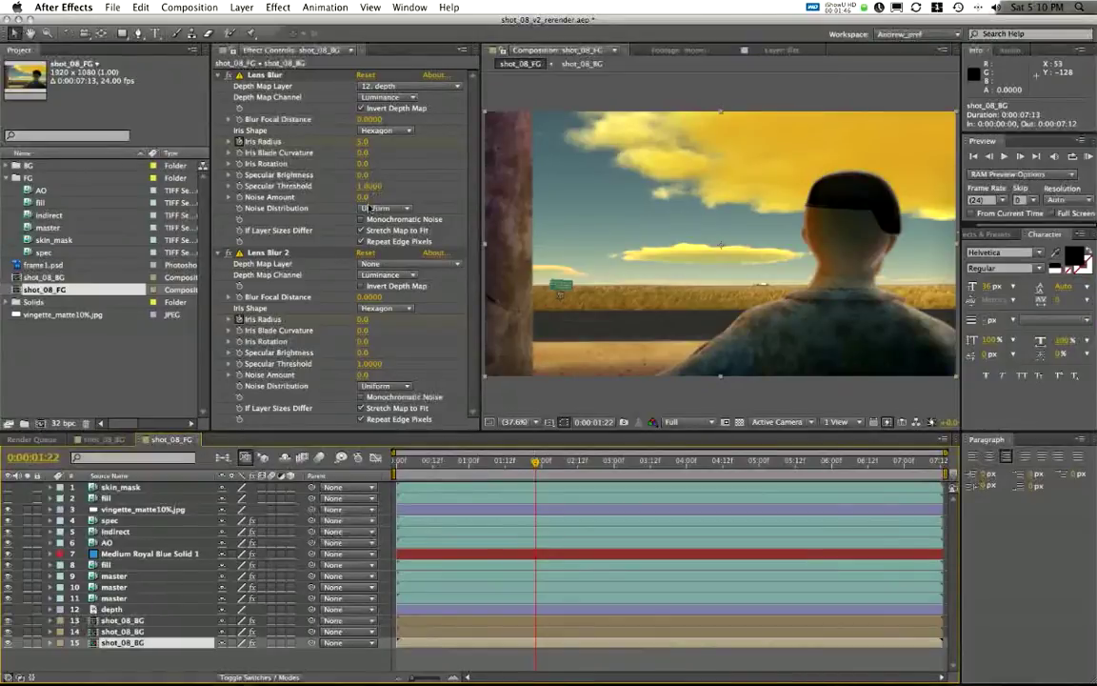
click(218, 253)
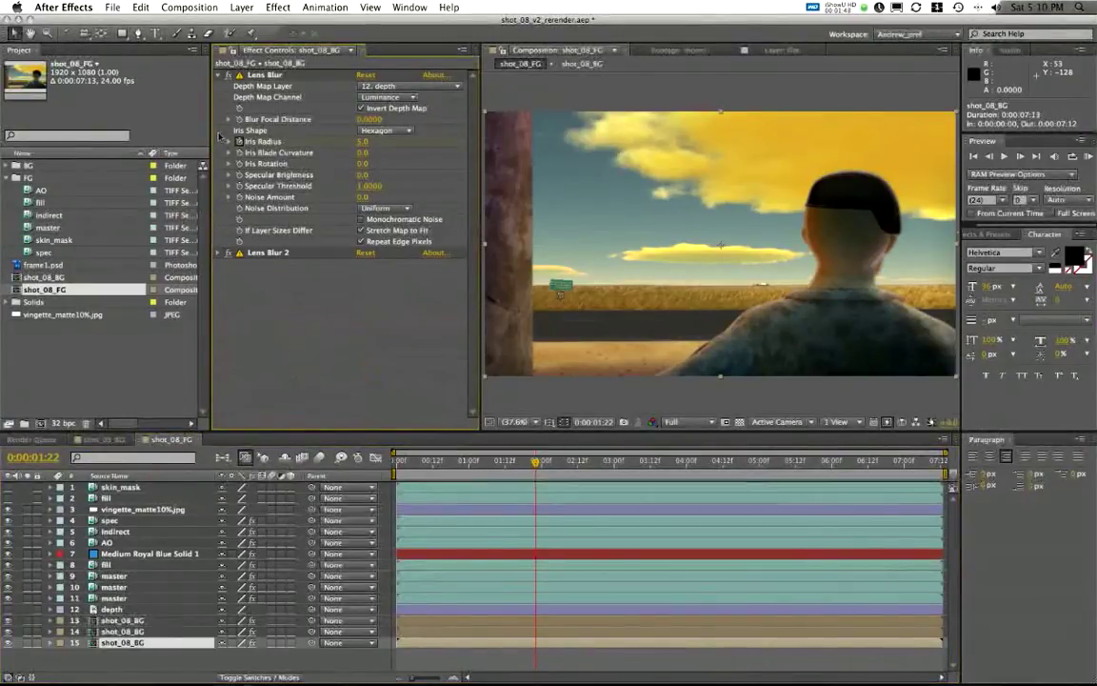
click(218, 77)
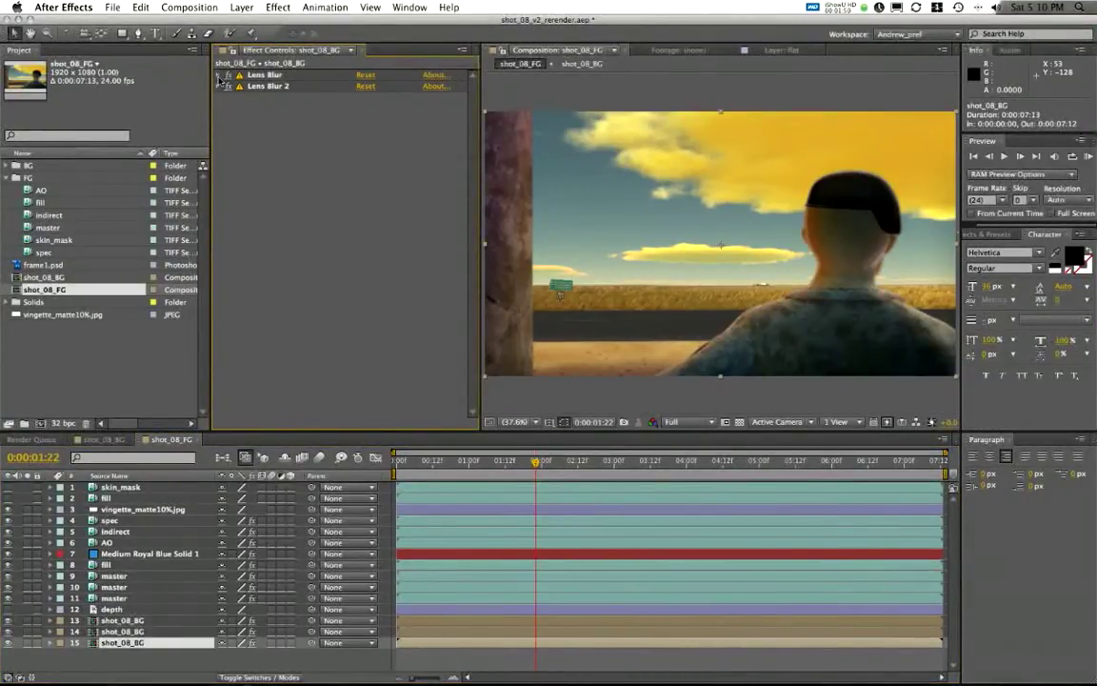
drag(481, 174, 425, 174)
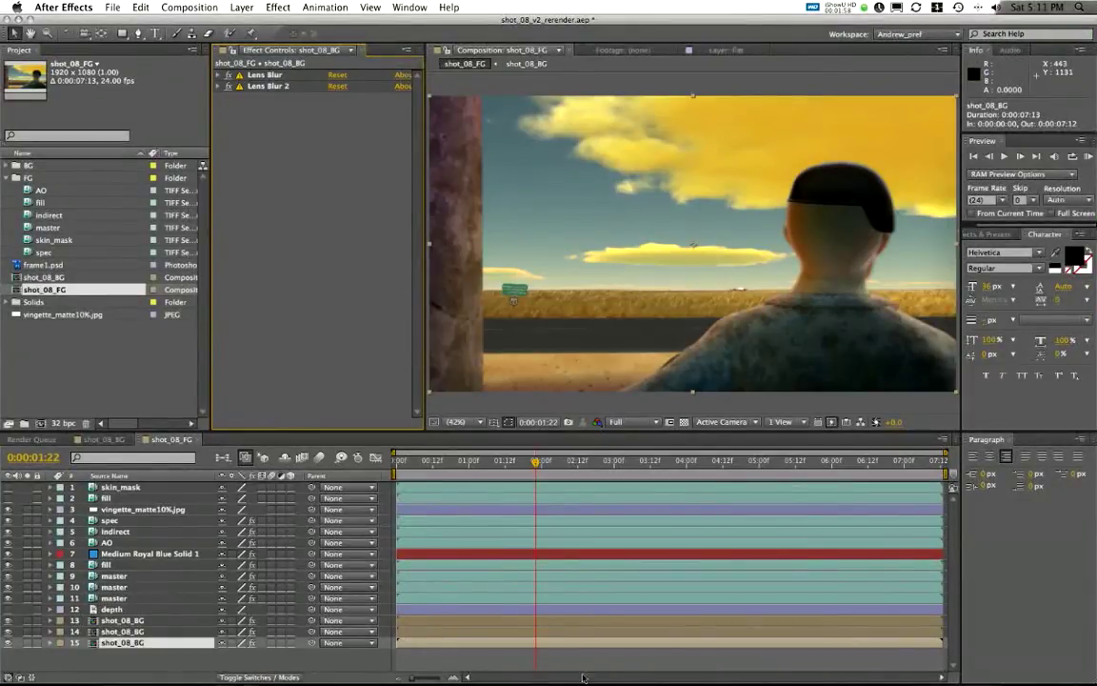
Step: Switch back to Maya, frame the character on the bench and enlarge the render layer area below the channel box
mouse_move(582, 678)
click(654, 644)
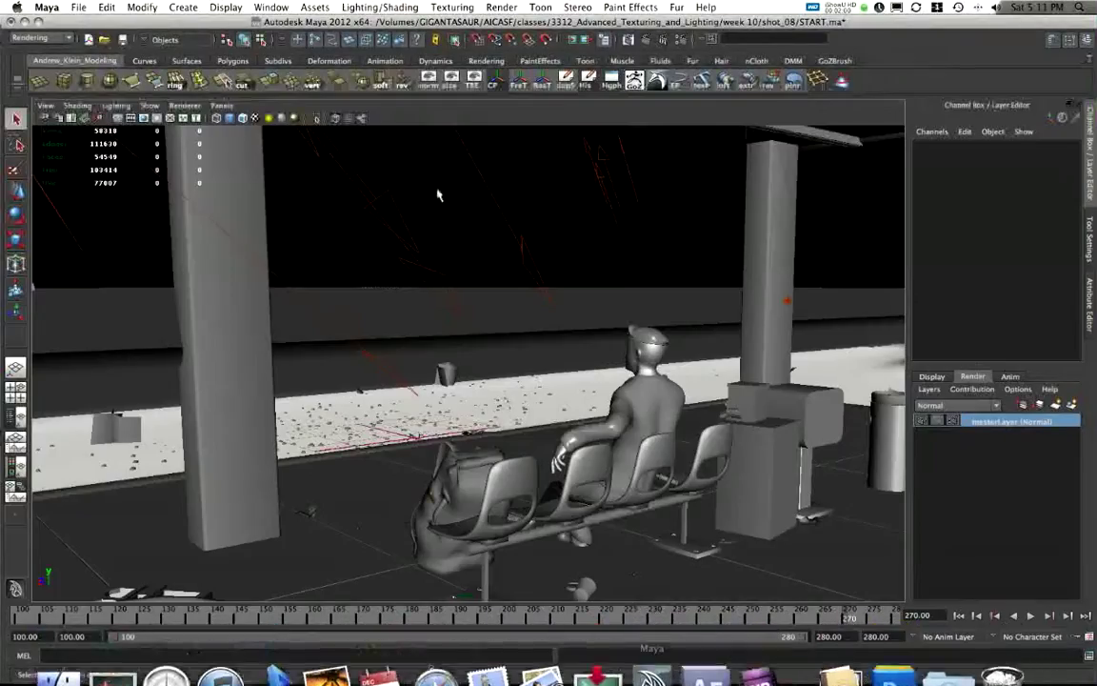
alt+drag(495, 232, 477, 304)
alt+right_drag(552, 347, 634, 391)
alt+middle_drag(636, 398, 555, 271)
alt+drag(556, 271, 530, 274)
alt+middle_drag(530, 275, 535, 310)
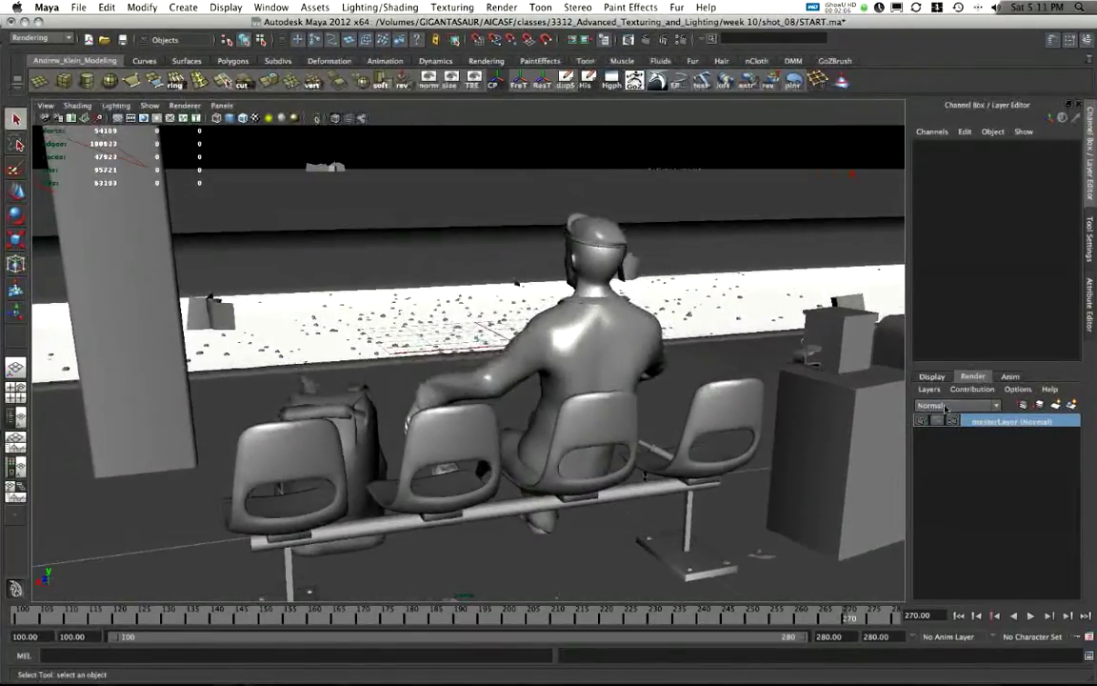
drag(991, 364, 992, 302)
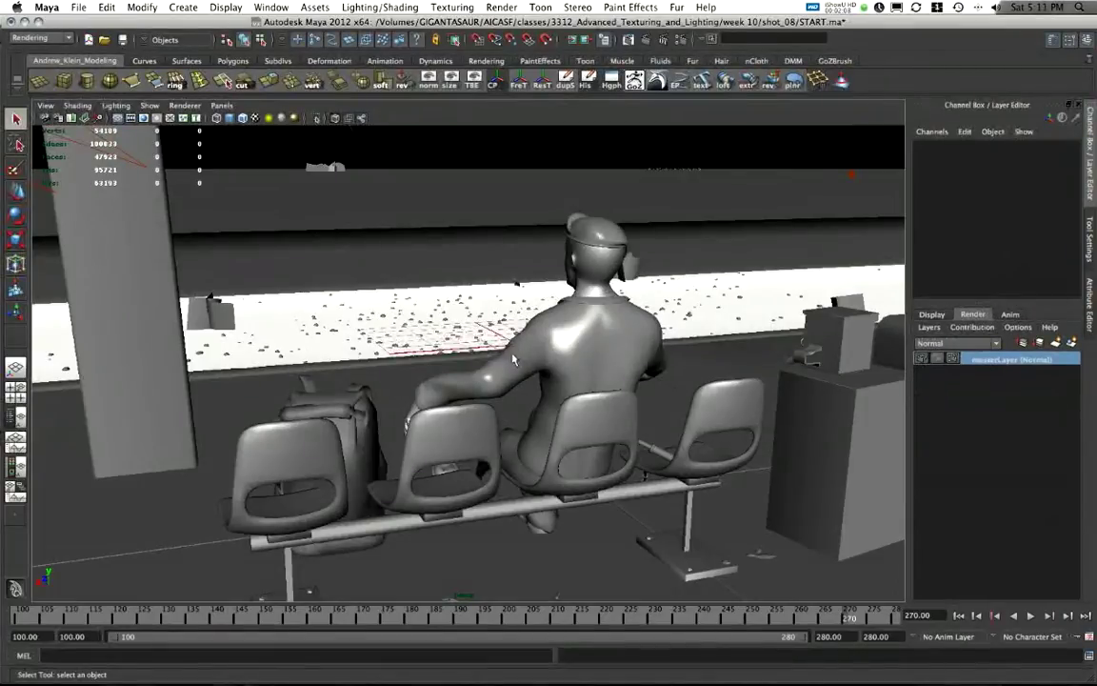
Step: Examine the scene from the seated character out to the whole bus stop with its surrounding terrain and trees
alt+drag(512, 359, 548, 349)
alt+drag(627, 344, 597, 402)
alt+middle_drag(597, 402, 605, 389)
alt+right_drag(605, 390, 554, 381)
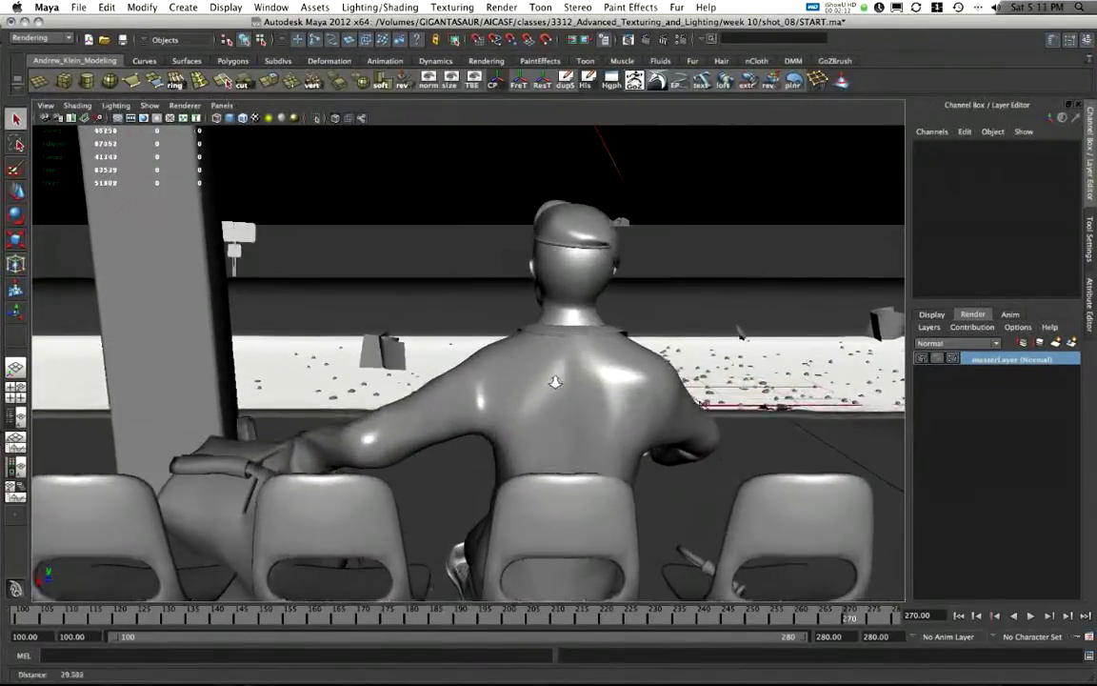
alt+drag(553, 381, 558, 379)
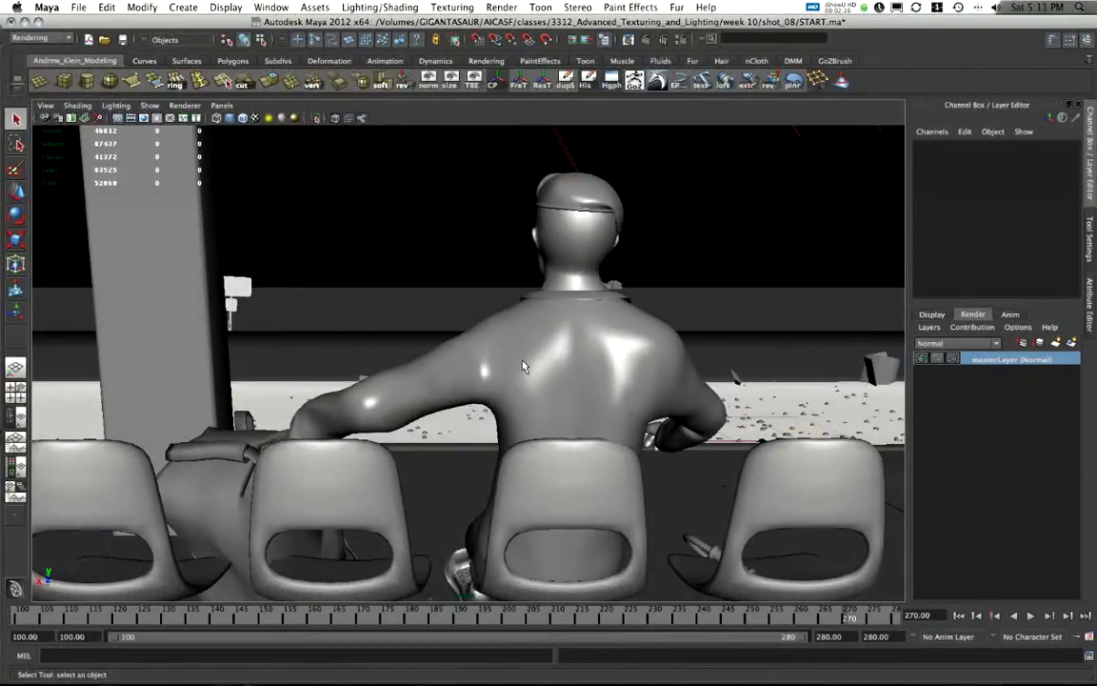
alt+right_drag(580, 345, 398, 350)
alt+drag(398, 350, 477, 429)
alt+right_drag(477, 428, 299, 494)
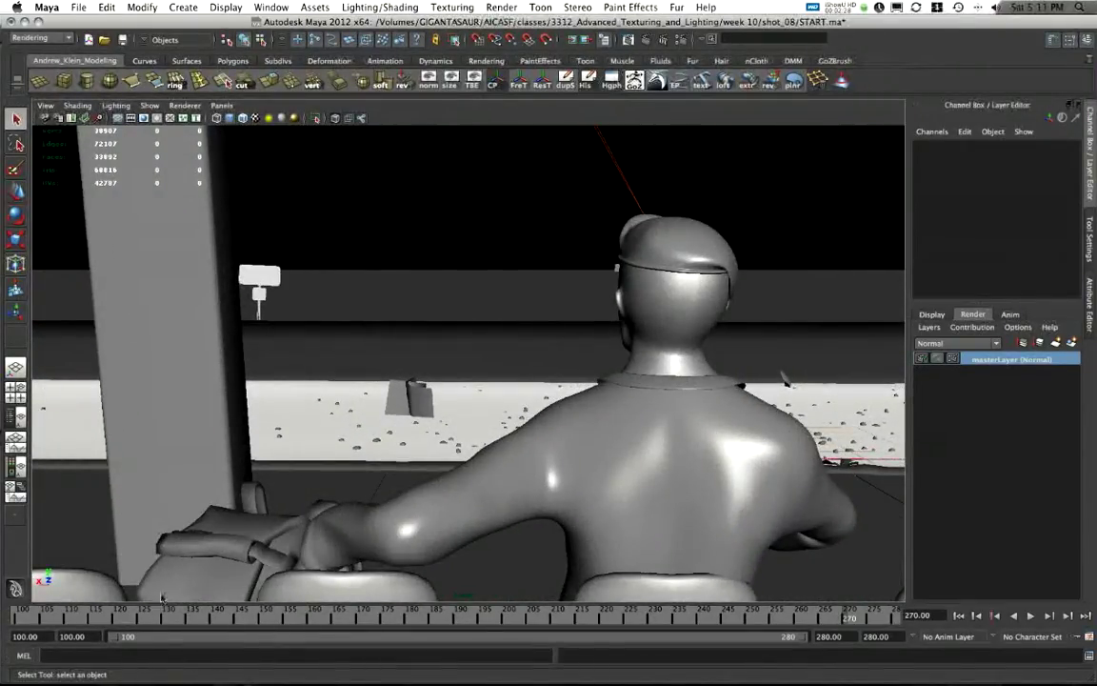
alt+right_drag(678, 388, 162, 364)
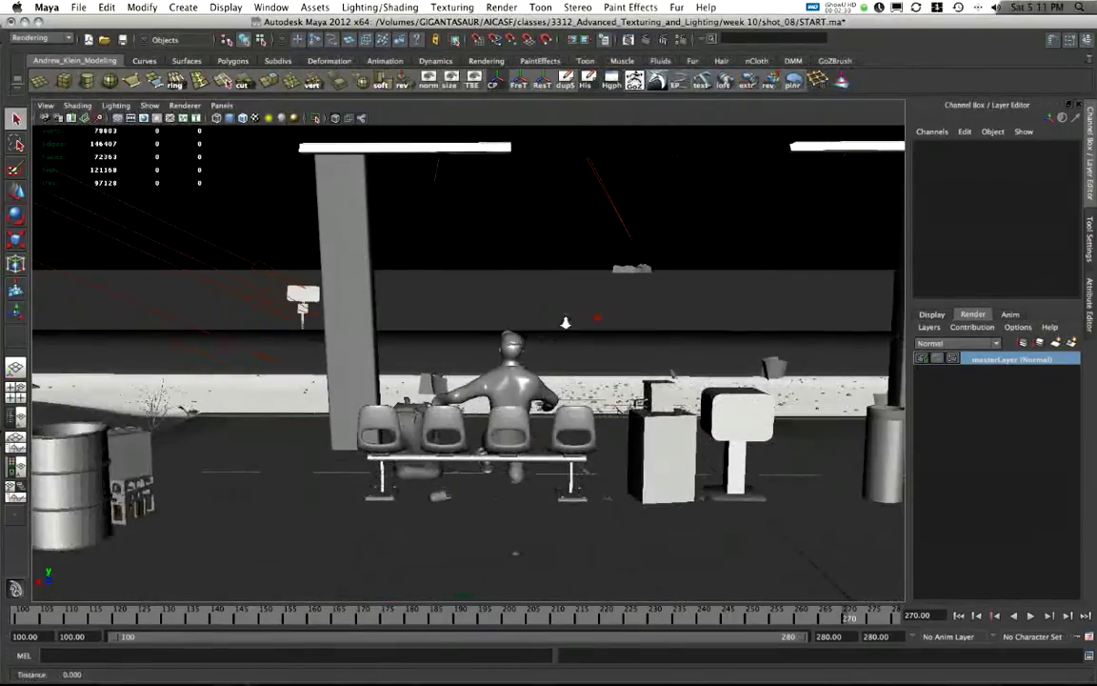
alt+right_drag(565, 321, 214, 362)
alt+drag(669, 289, 803, 292)
alt+right_drag(752, 314, 533, 338)
alt+drag(562, 343, 609, 348)
alt+right_drag(610, 349, 624, 349)
alt+right_drag(593, 426, 721, 446)
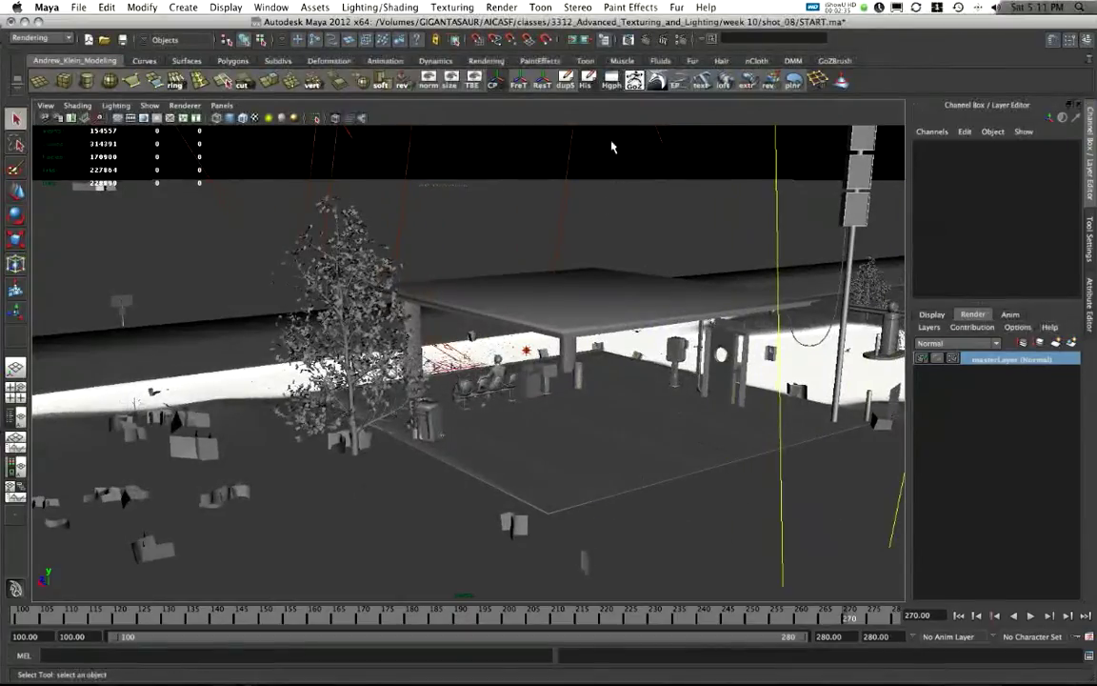
Step: Open the Hypergraph Hierarchy, enlarge its window and select the bus stop, duffle bag and first final_character top nodes
click(610, 84)
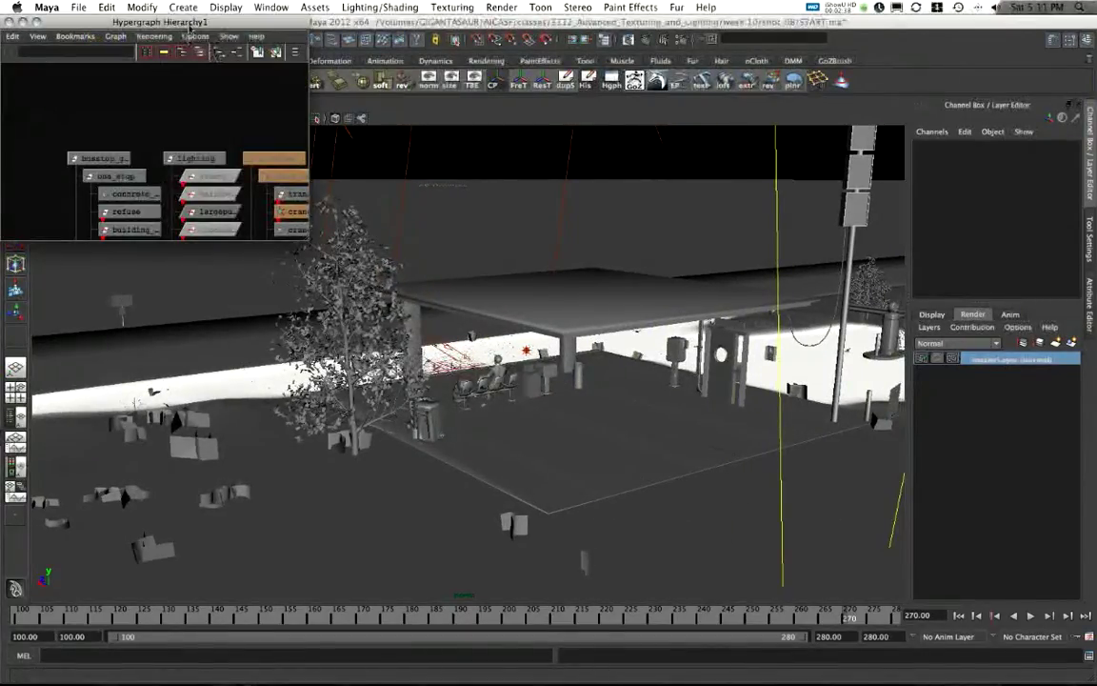
drag(189, 28, 259, 53)
drag(378, 265, 781, 562)
click(173, 182)
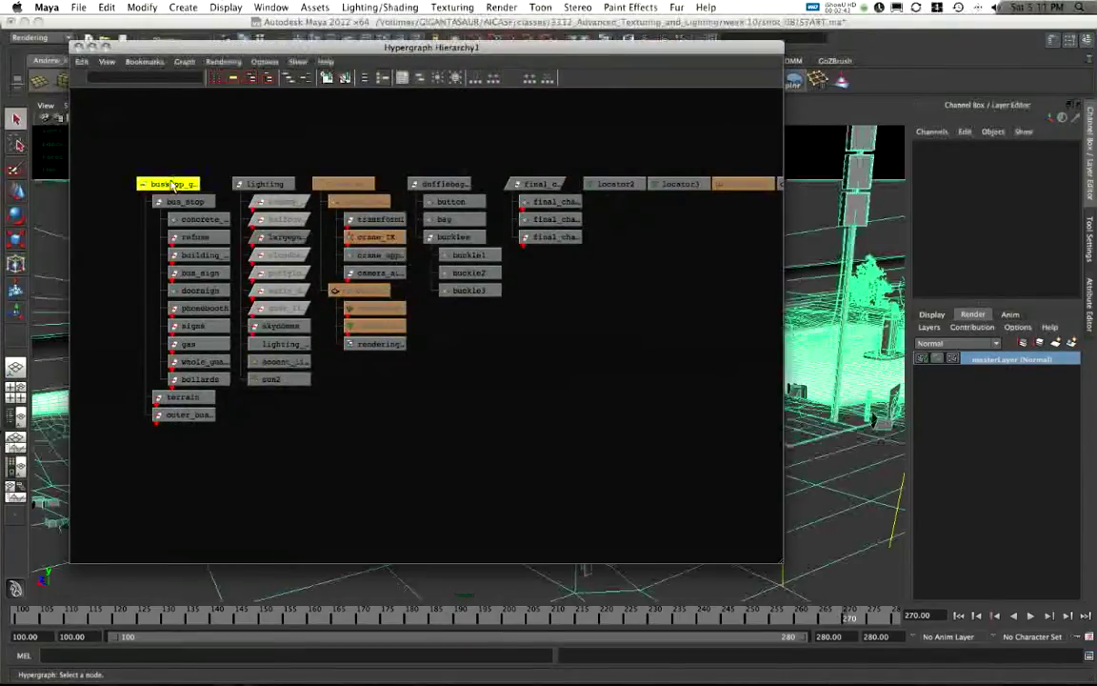
shift+click(462, 184)
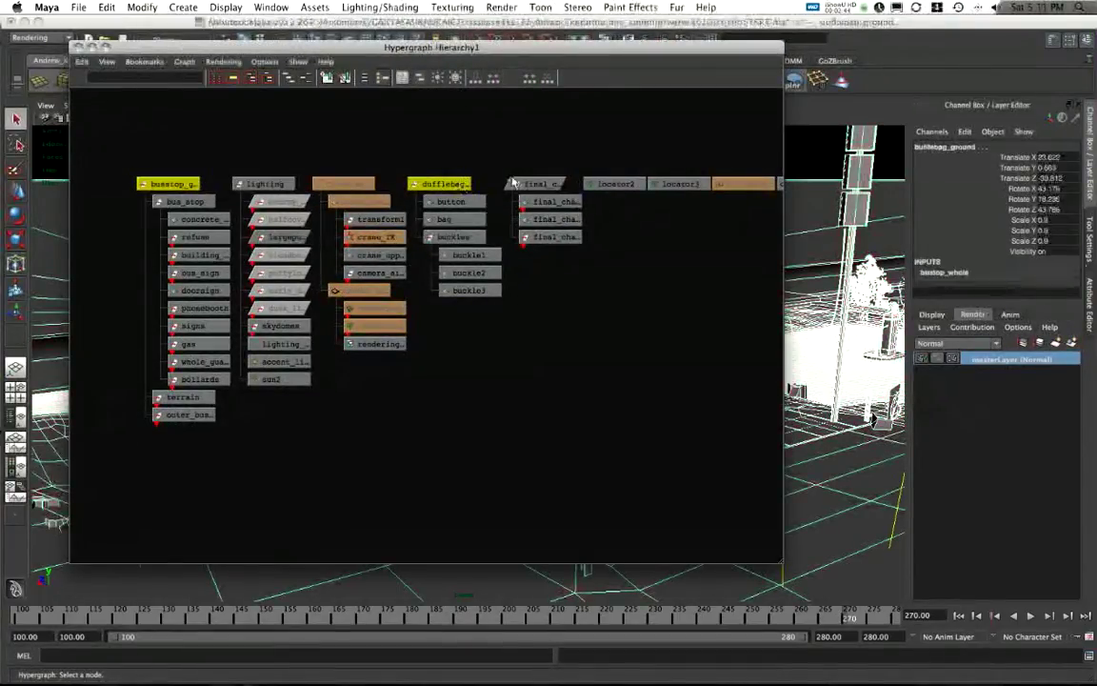
shift+click(543, 186)
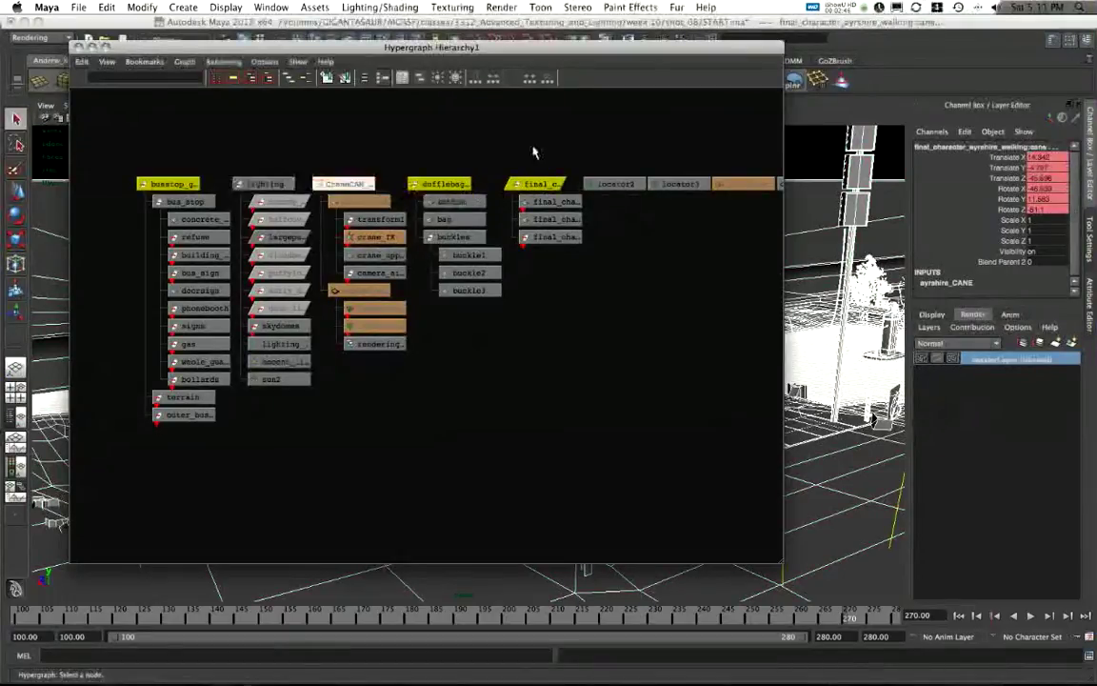
Step: Add the remaining final_character top-level nodes further along the hierarchy to the selection and review the selected groups
alt+middle_drag(743, 203, 478, 213)
alt+middle_drag(690, 217, 251, 270)
shift+click(539, 202)
scroll(542, 219, right, 3)
shift+click(413, 221)
alt+middle_drag(539, 213, 449, 221)
shift+click(397, 227)
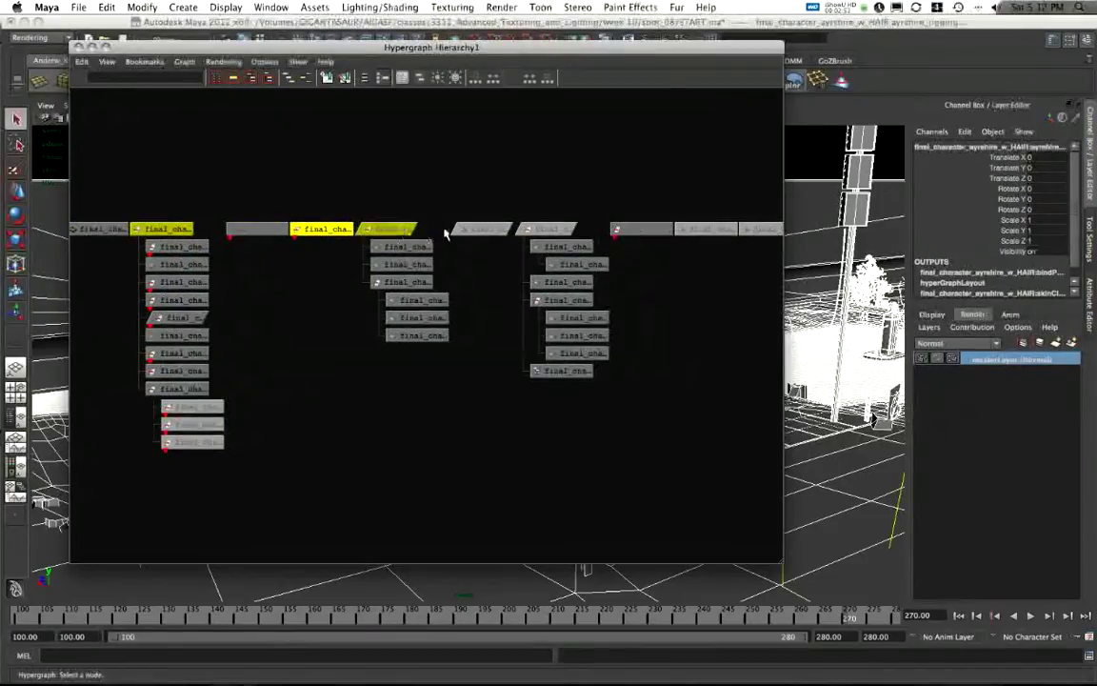
shift+click(477, 228)
shift+click(238, 226)
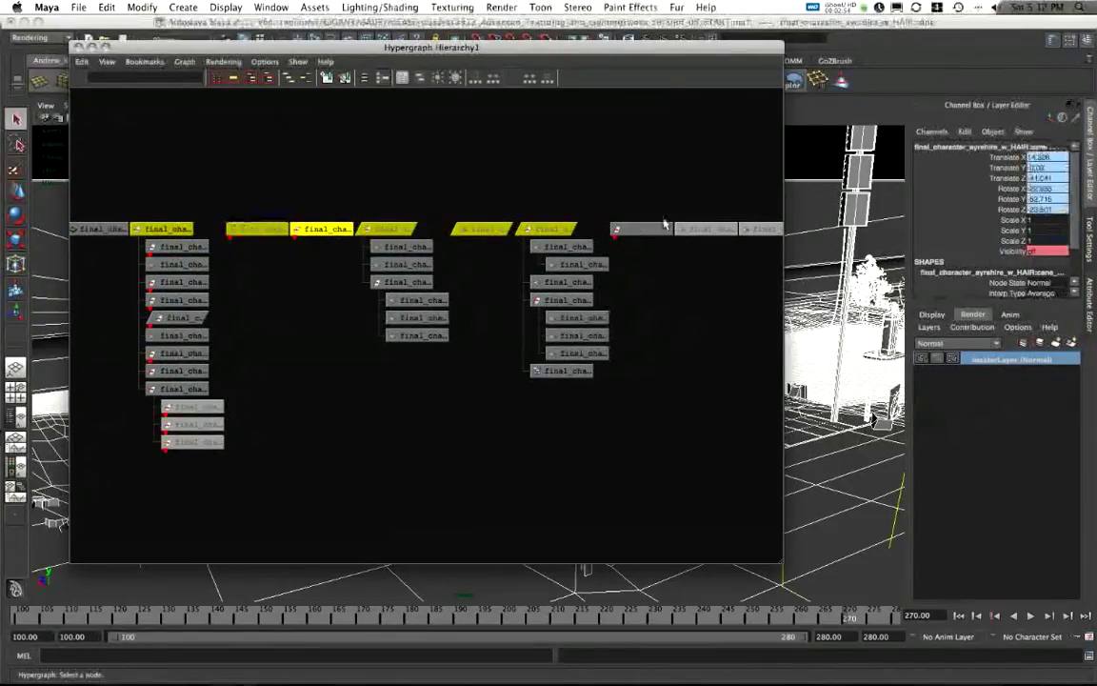
alt+middle_drag(705, 215, 338, 223)
shift+drag(266, 212, 652, 250)
alt+middle_drag(482, 368, 778, 350)
scroll(434, 351, left, 9)
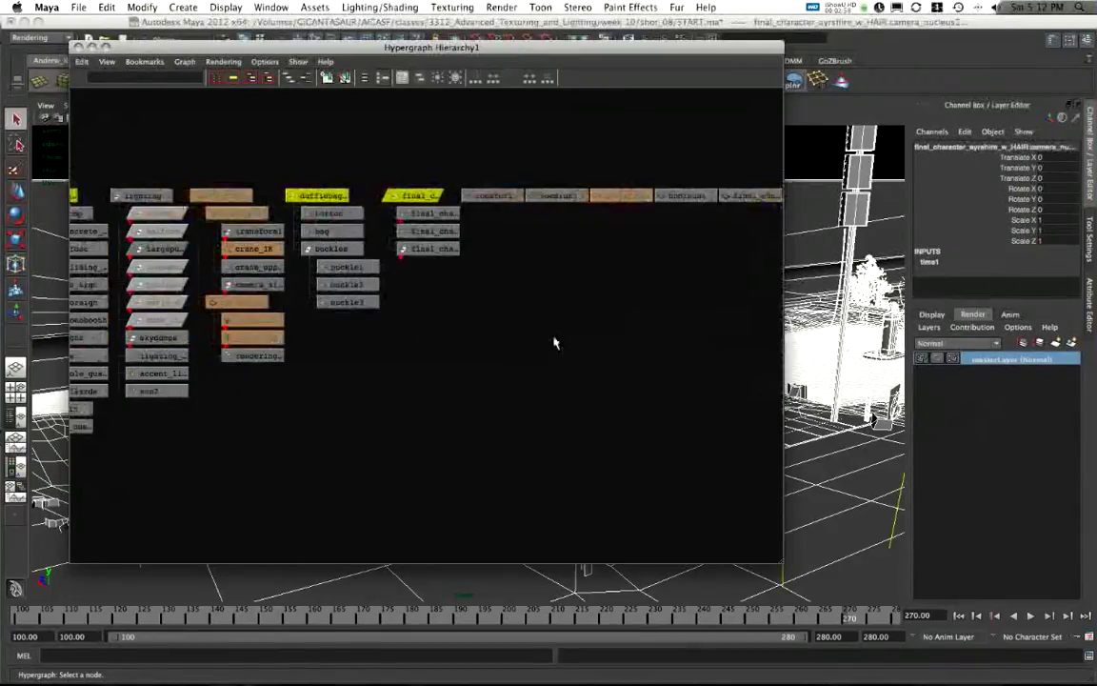
alt+middle_drag(604, 173, 433, 180)
scroll(192, 175, left, 3)
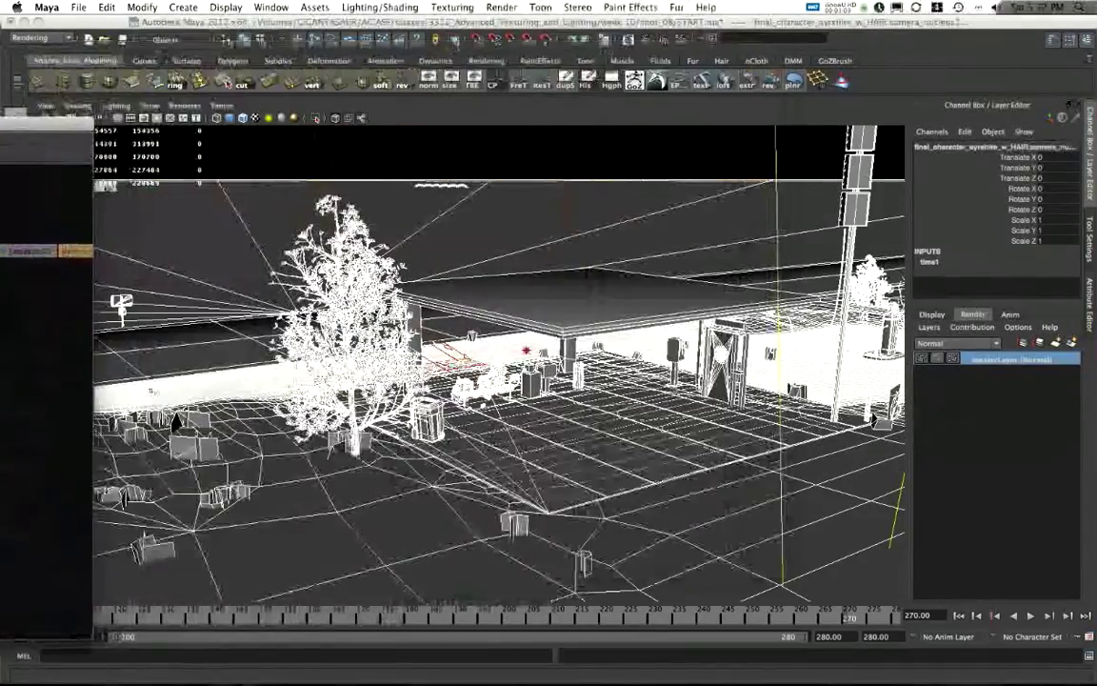
Step: Create a render layer from the selected bus stop, duffle bag and character nodes and name it depth_and_sky
scroll(328, 249, down, 8)
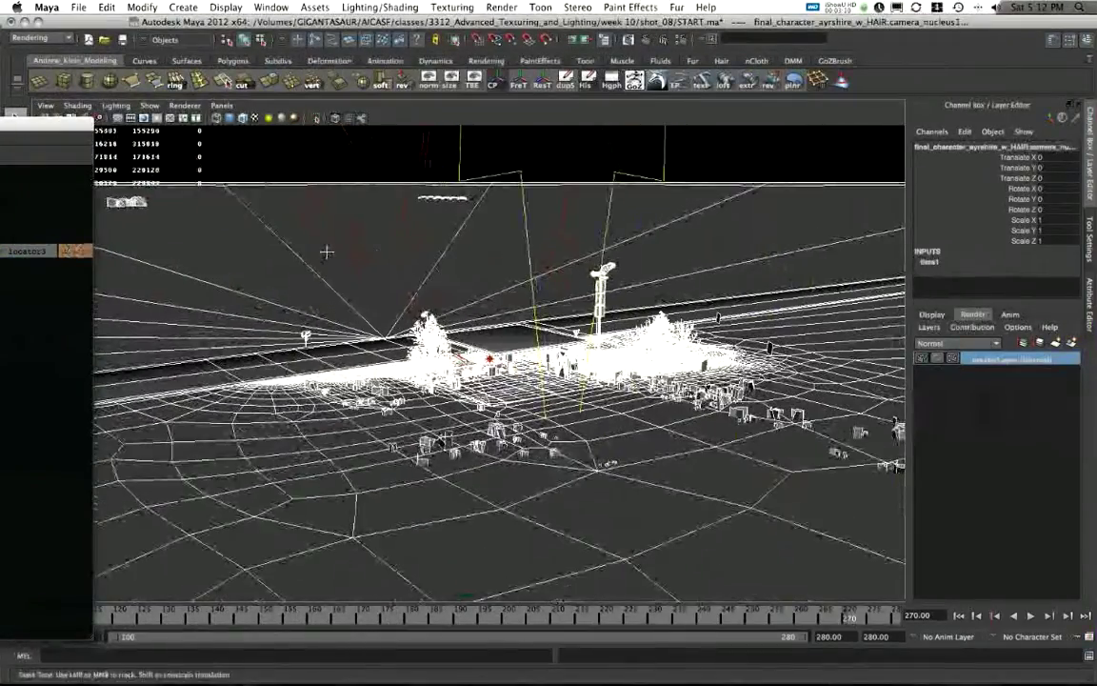
alt+middle_drag(328, 250, 390, 327)
scroll(528, 157, down, 5)
alt+middle_drag(528, 157, 526, 298)
alt+right_drag(525, 299, 582, 323)
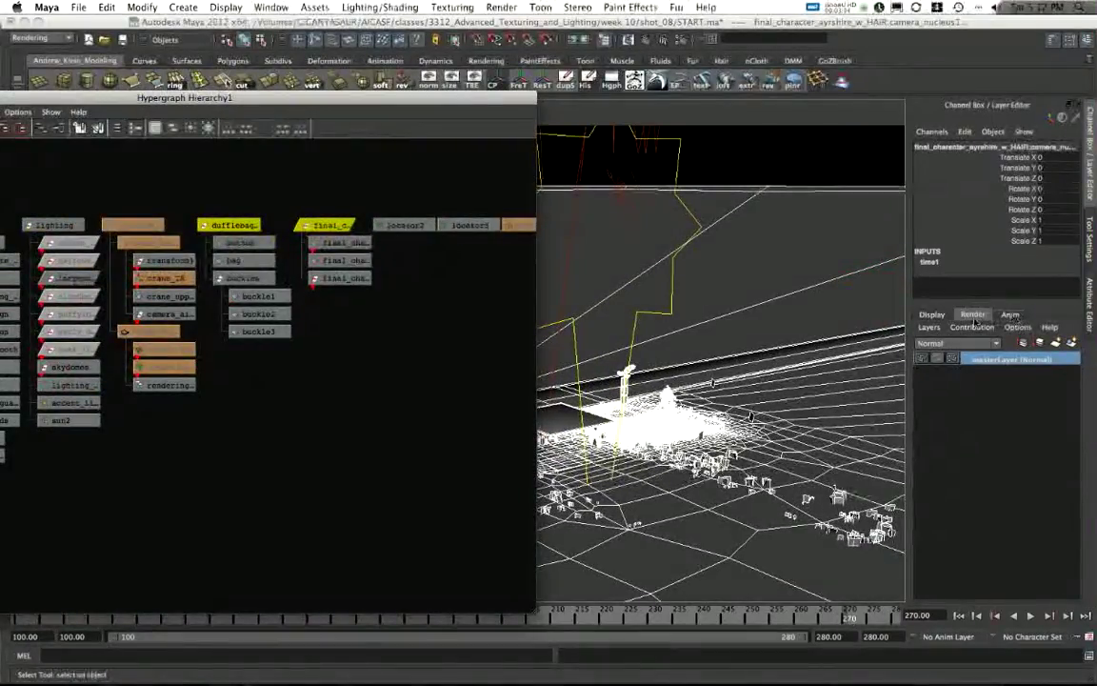
click(1073, 344)
double_click(1000, 360)
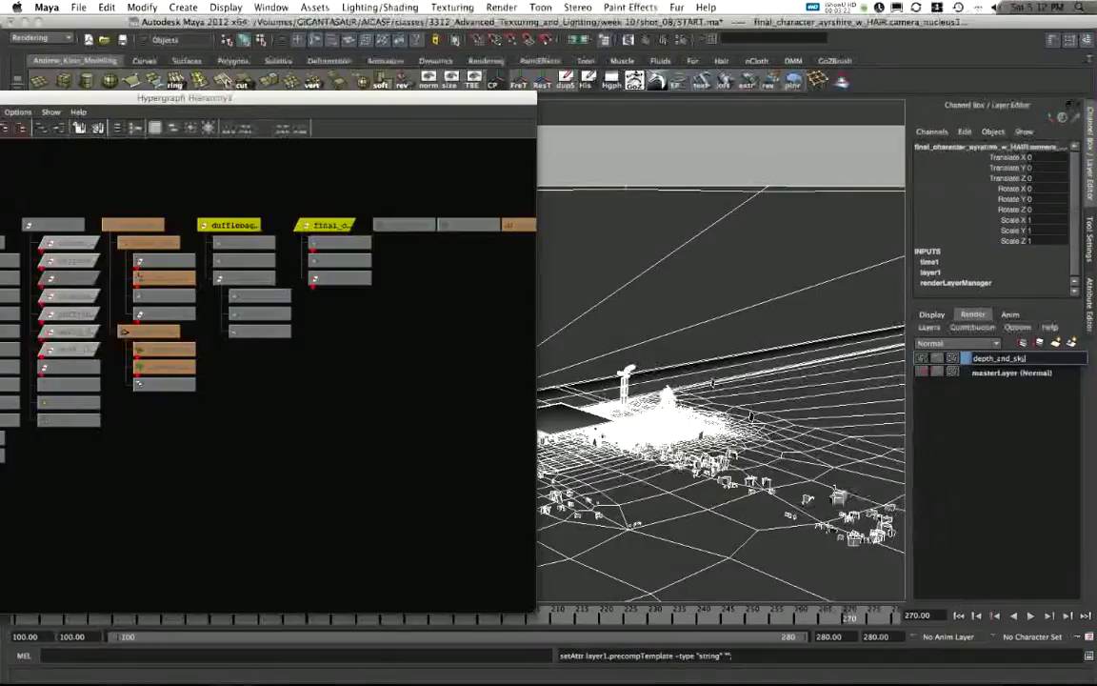
Step: Put the Hypergraph window away, clear the selection and examine the seated character, bench and shelter in the depth_and_sky layer
drag(329, 97, 637, 104)
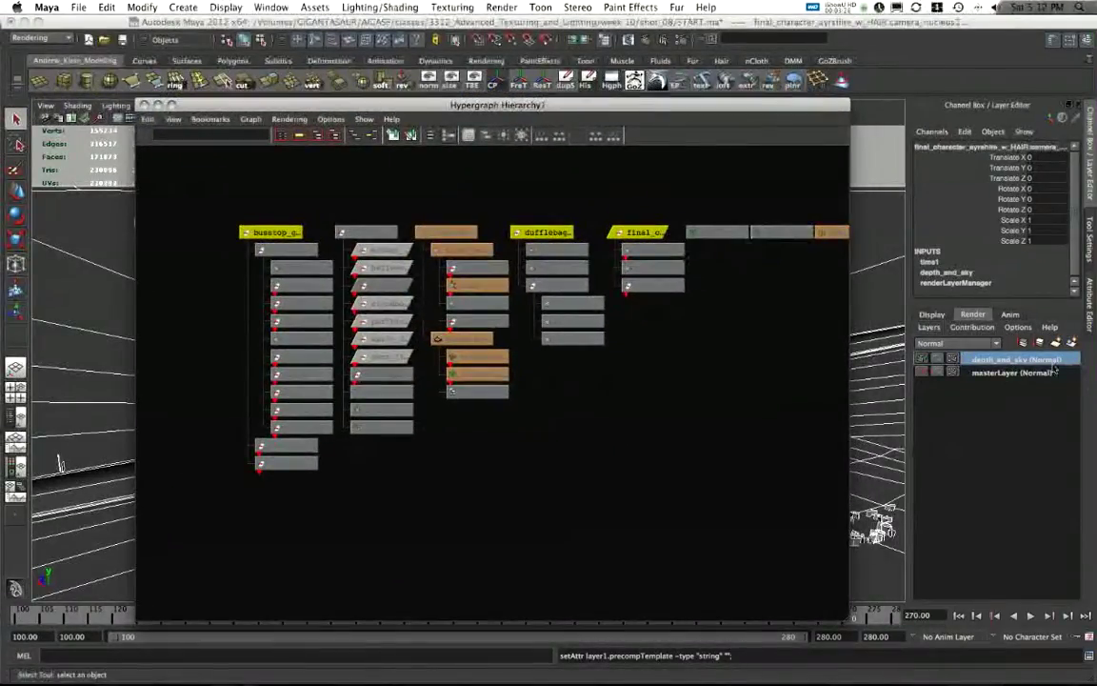
double_click(583, 107)
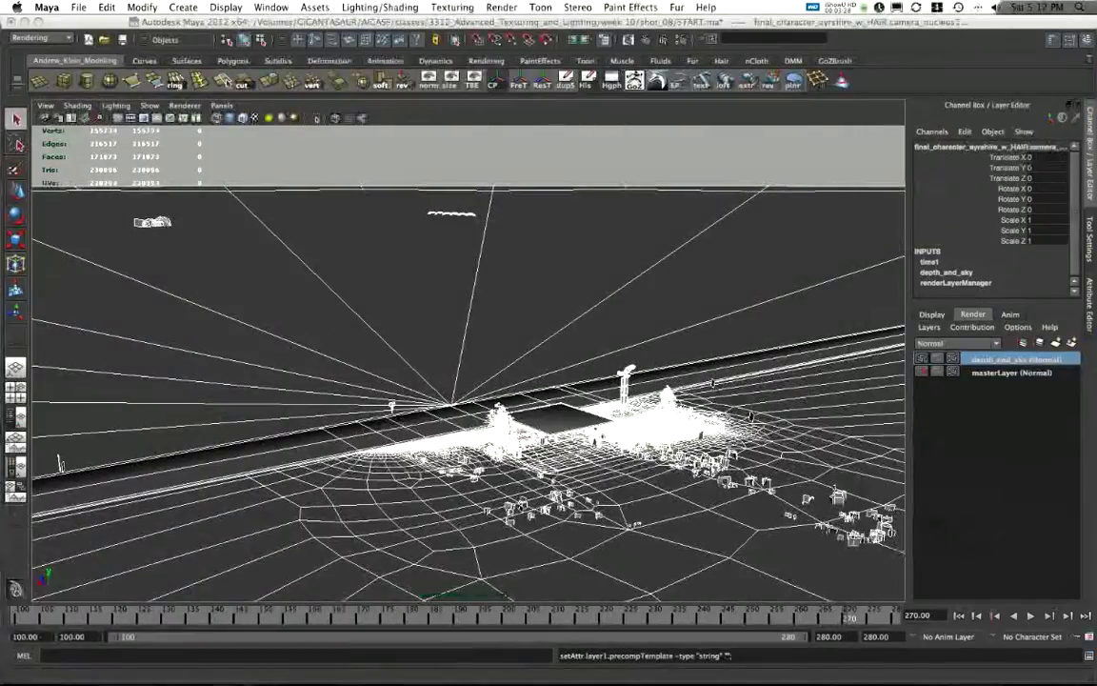
alt+drag(265, 279, 657, 439)
alt+middle_drag(657, 438, 441, 291)
alt+right_drag(441, 291, 536, 343)
alt+middle_drag(536, 457, 568, 331)
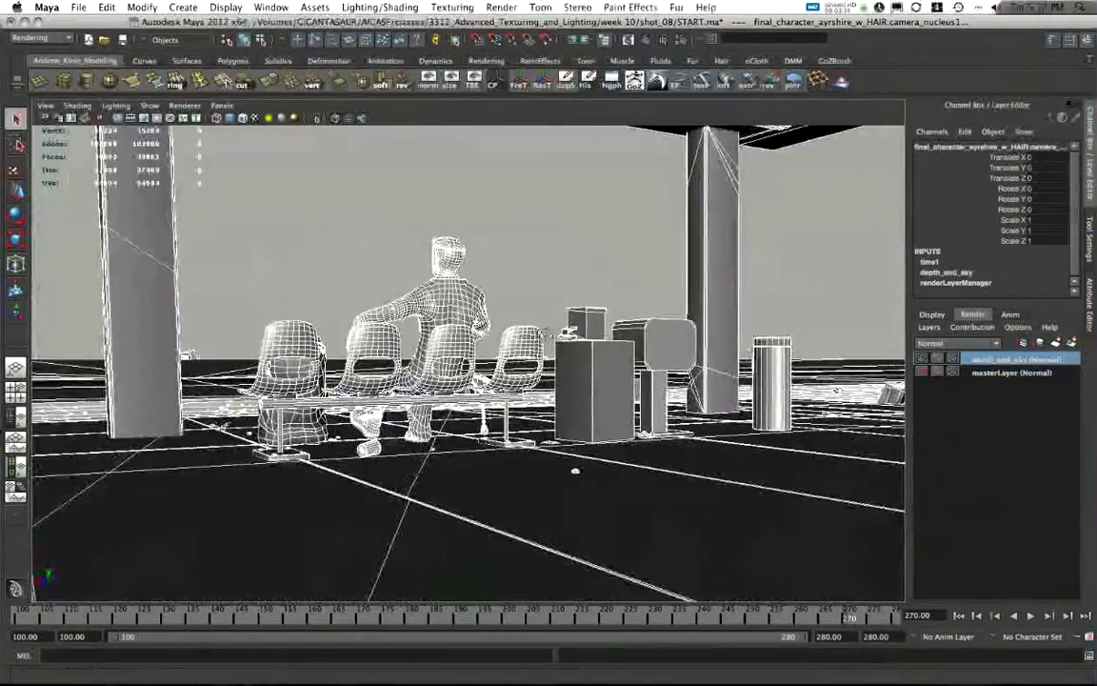
alt+right_drag(574, 471, 378, 188)
click(379, 189)
alt+drag(419, 392, 454, 390)
alt+right_drag(454, 390, 612, 424)
alt+drag(613, 424, 519, 396)
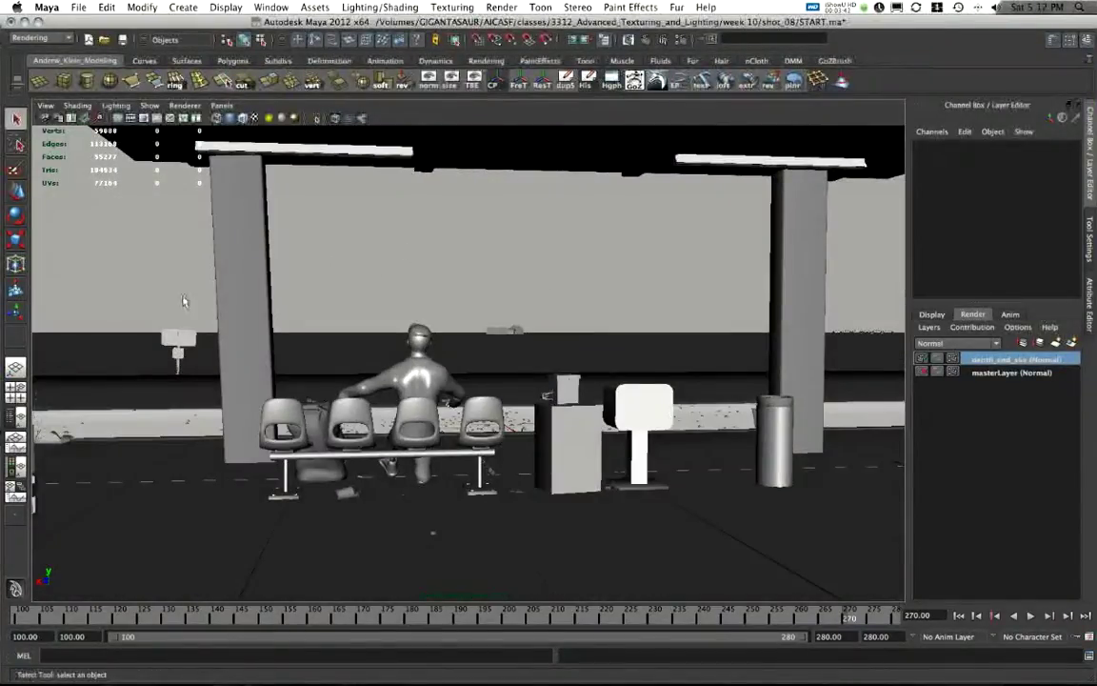
Step: Switch to masterLayer and inspect the cloud gobo disc above the bus stop
click(1002, 373)
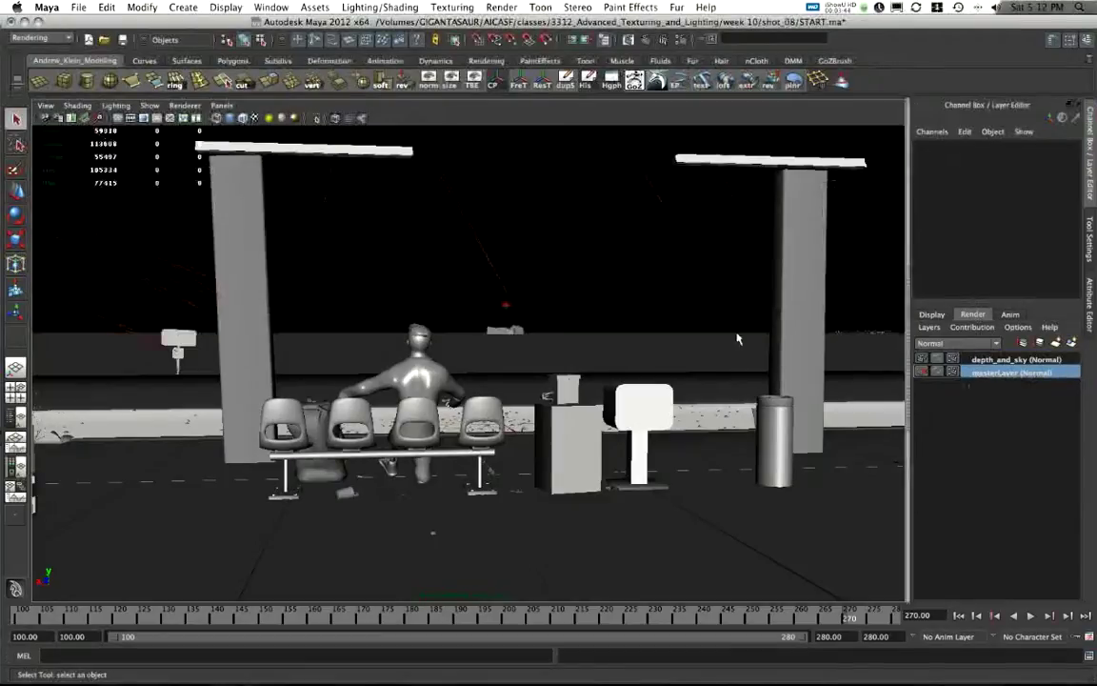
alt+middle_drag(555, 288, 623, 324)
alt+drag(561, 296, 604, 265)
click(640, 265)
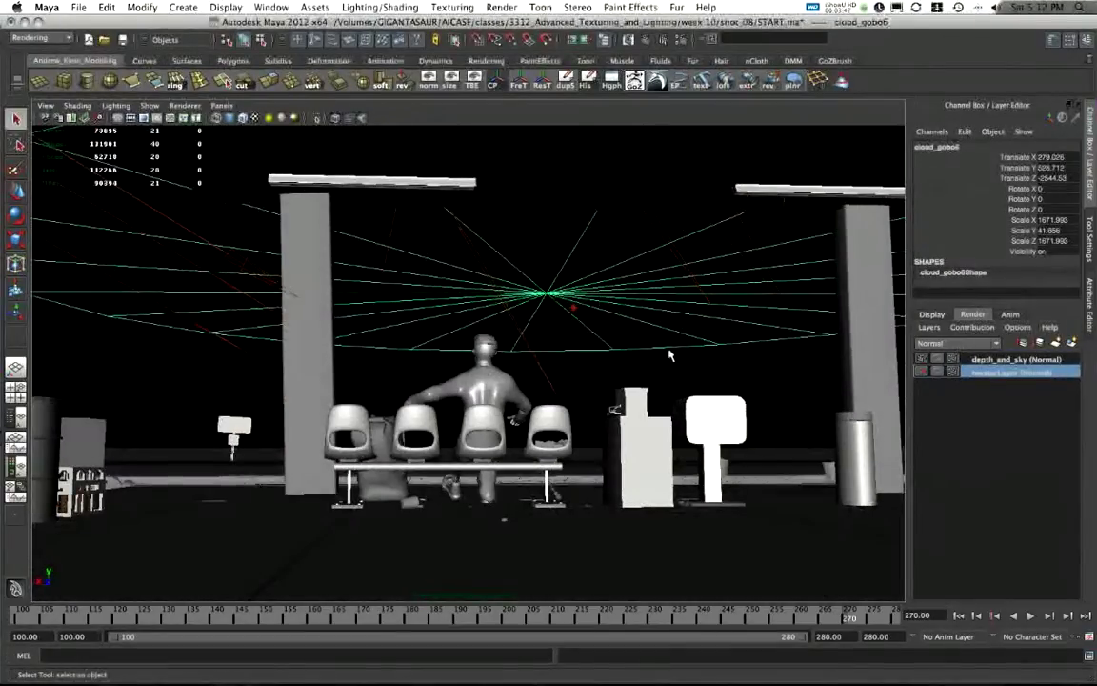
key(Delete)
alt+drag(145, 300, 157, 313)
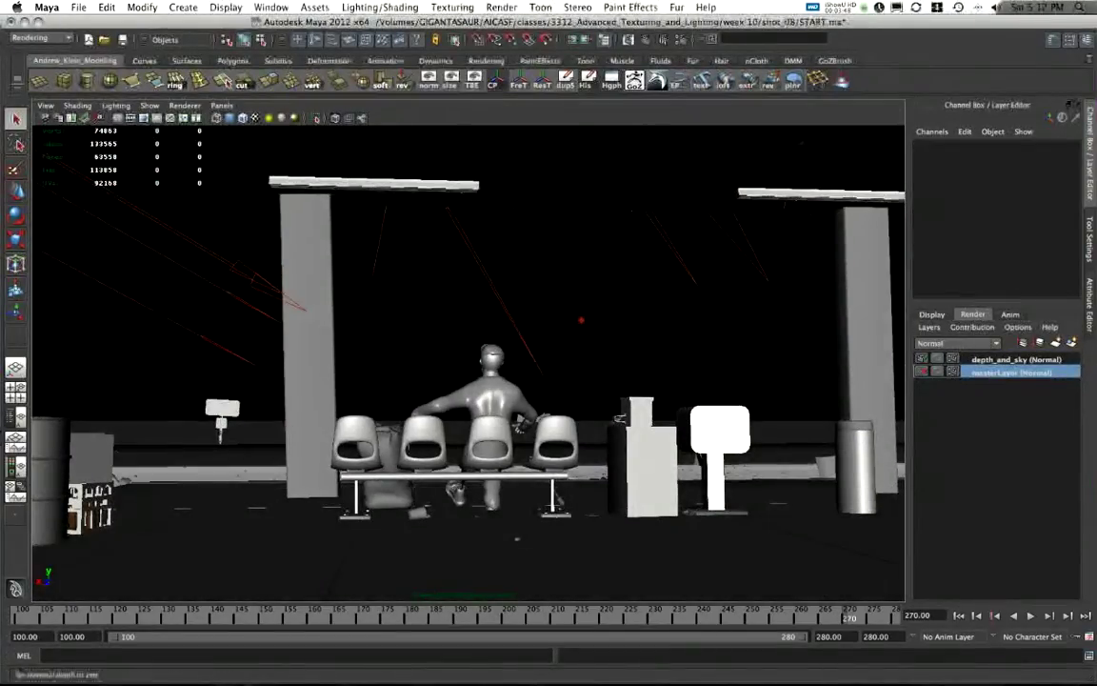
Step: Select the lighting group in the Hypergraph Hierarchy and examine its lights and gobos around the bus stop scene
click(612, 82)
click(333, 262)
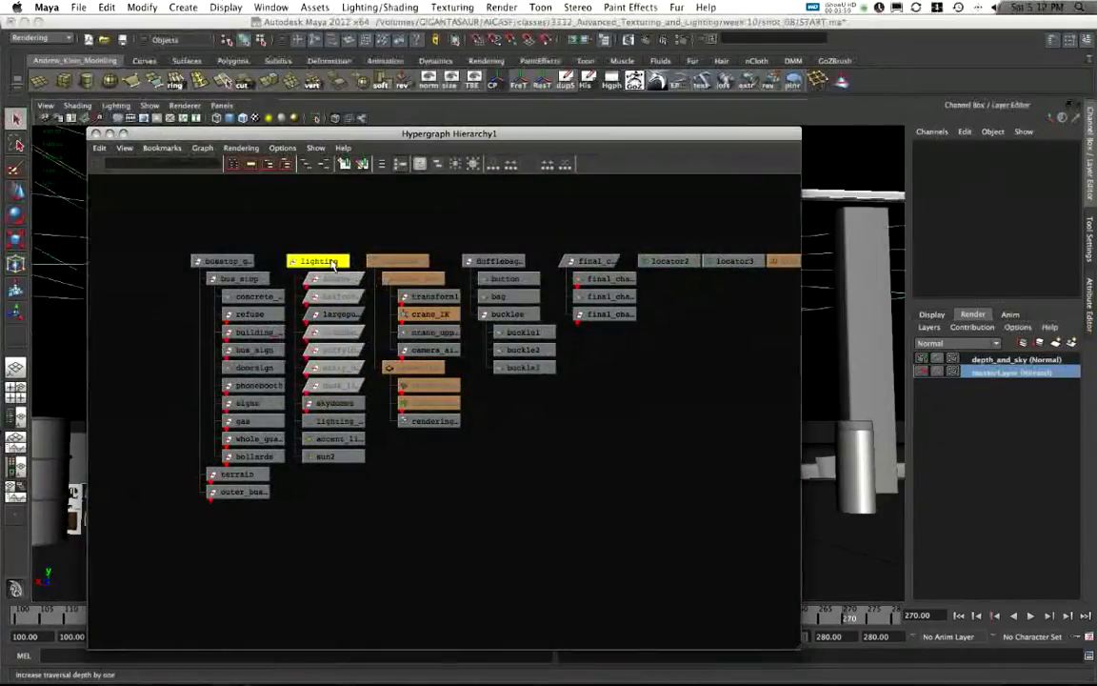
drag(570, 133, 0, 176)
alt+drag(533, 293, 466, 322)
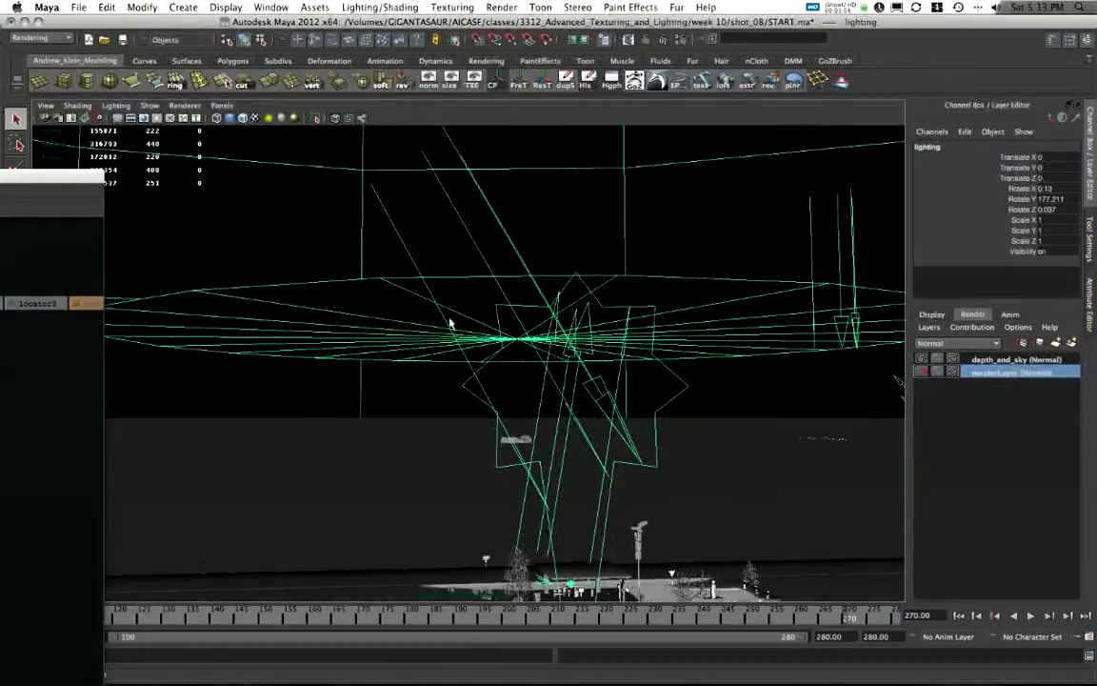
alt+drag(398, 323, 563, 205)
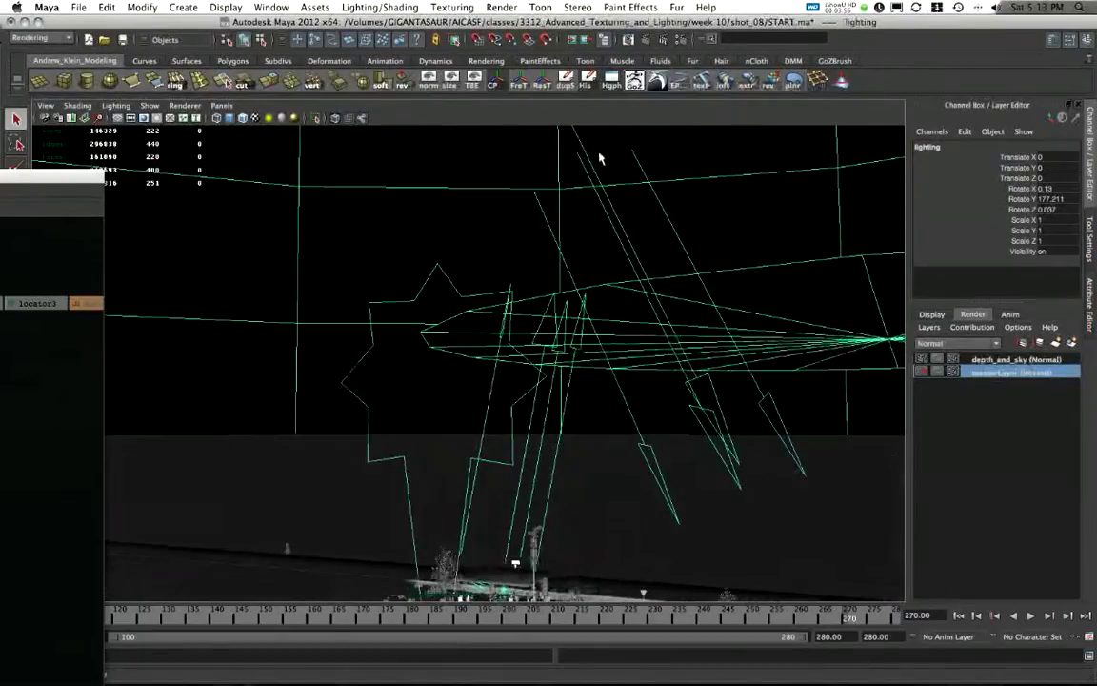
alt+drag(615, 304, 860, 432)
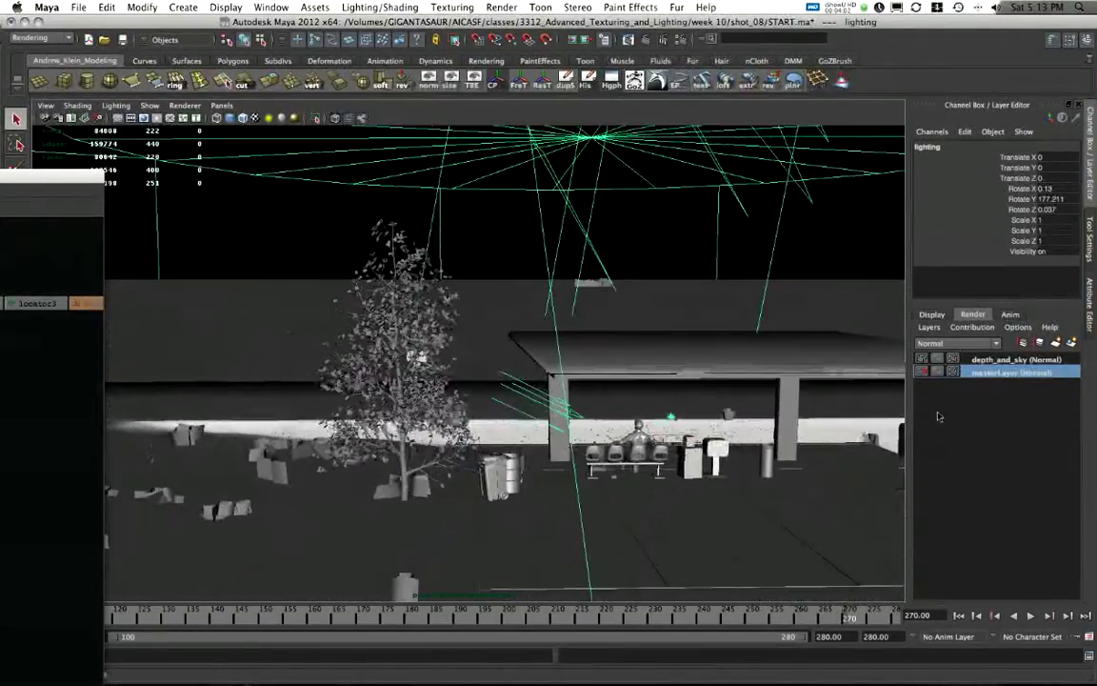
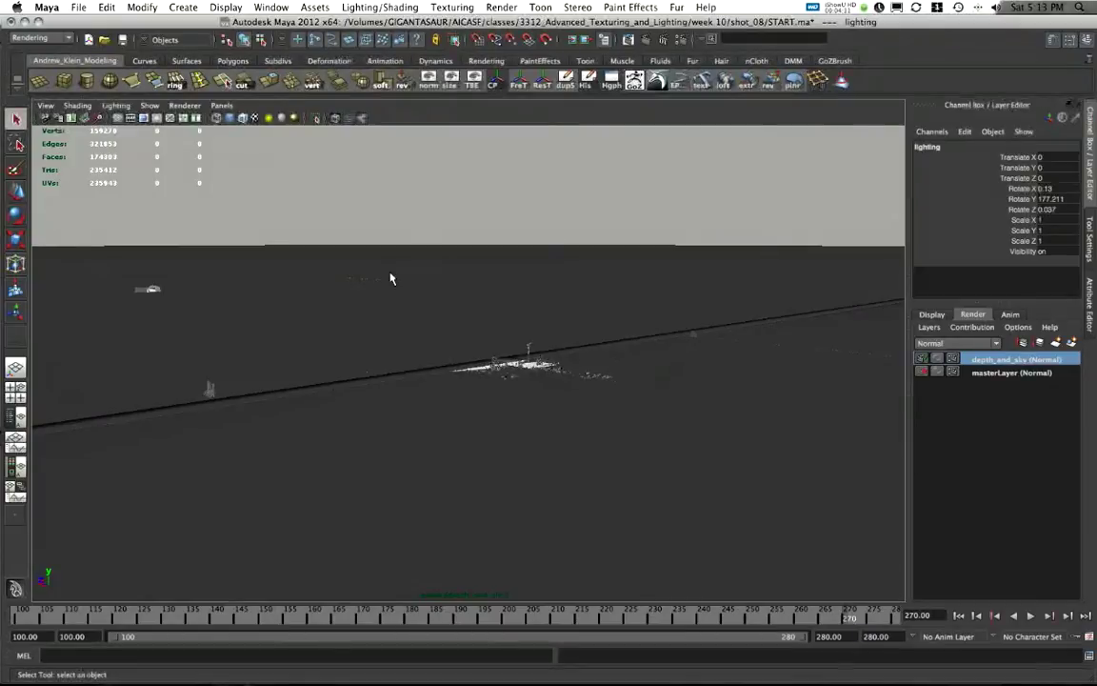
Step: With the depth_and_sky layer active, create a Surface Shader in the Hypershade and open its attributes
click(271, 6)
mouse_move(314, 42)
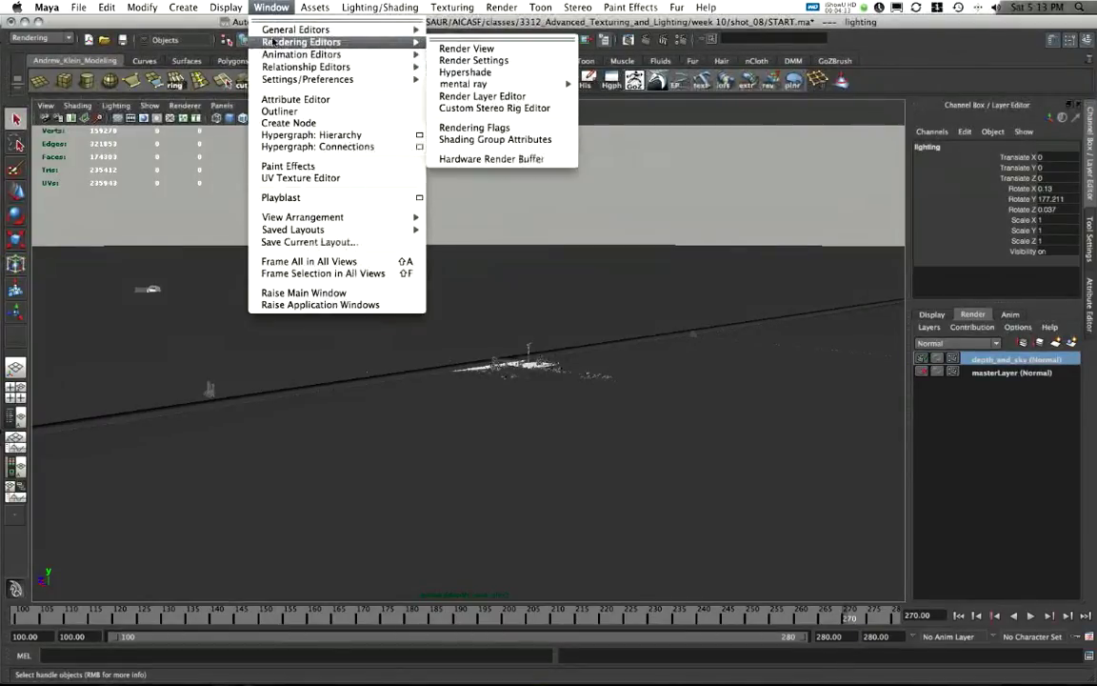
click(519, 72)
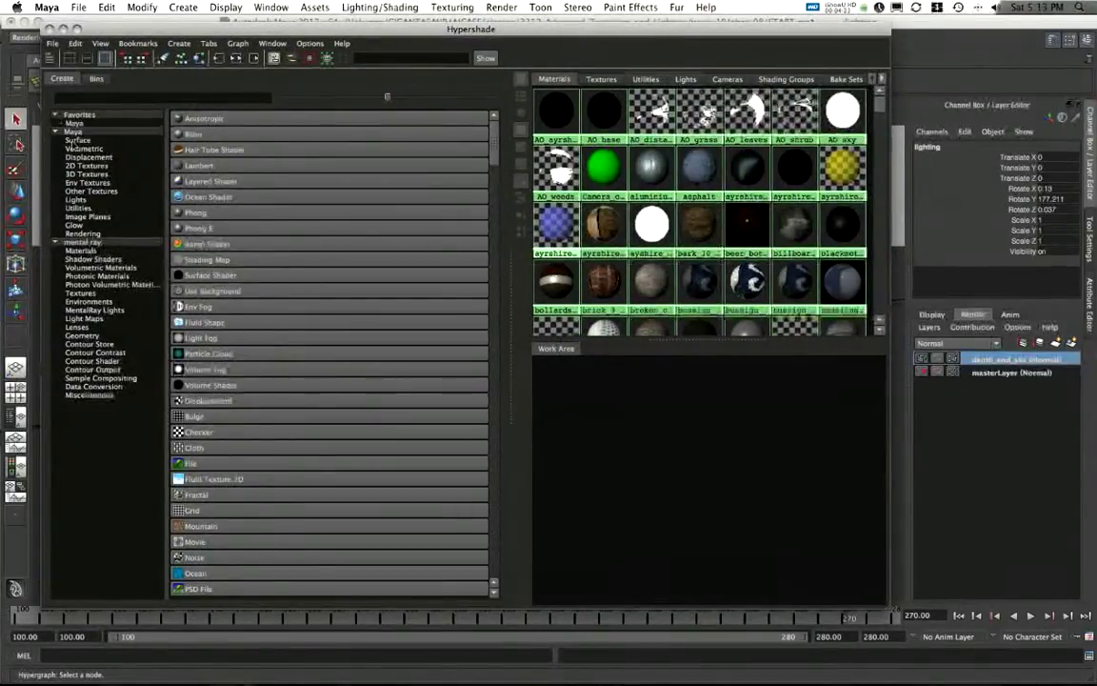
click(73, 142)
mouse_move(332, 34)
mouse_down()
mouse_move(343, 29)
mouse_move(330, 36)
mouse_up()
click(208, 272)
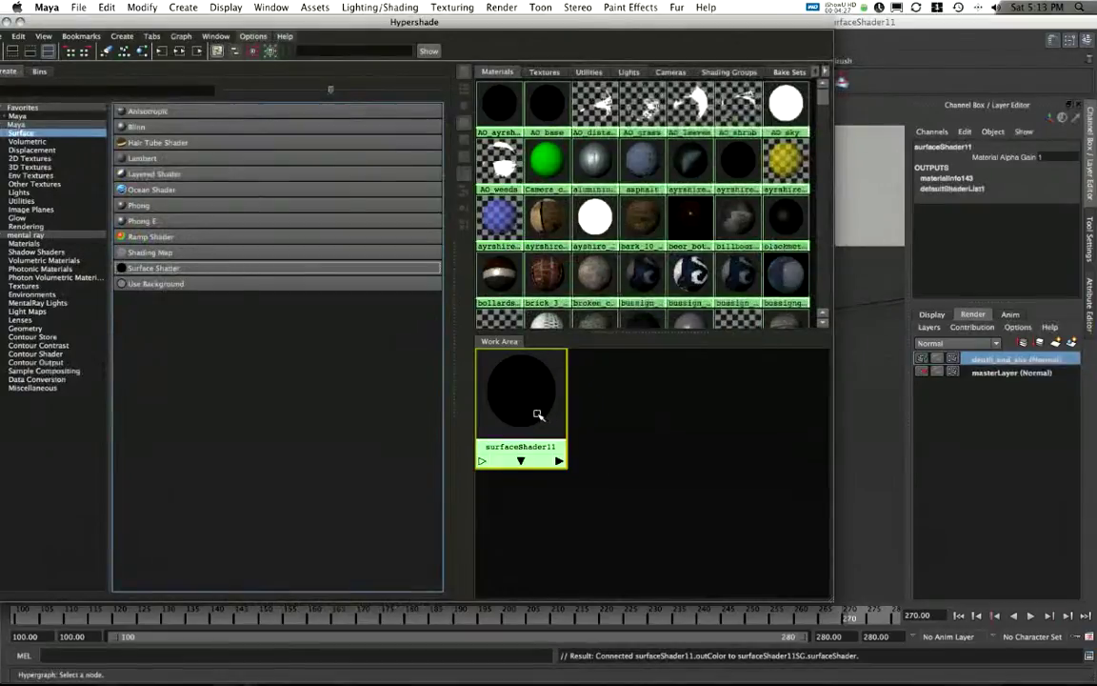
double_click(538, 417)
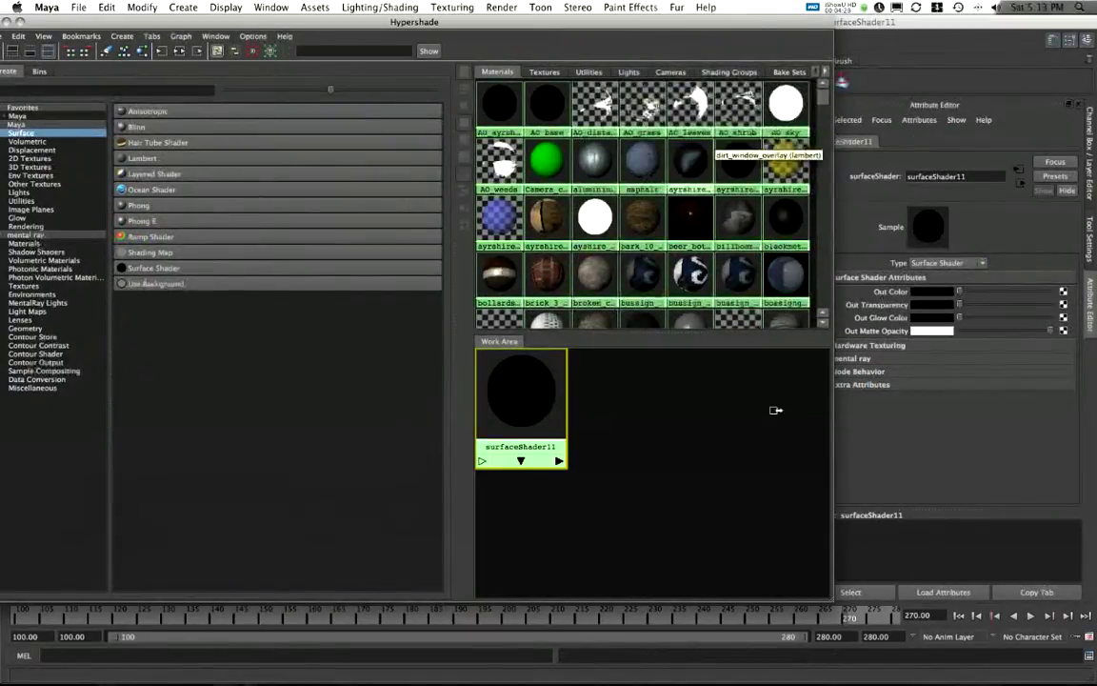
Step: Make the Hypershade narrower and set the new surface shader's Out Color to pure white, value 1.000
drag(833, 598, 646, 583)
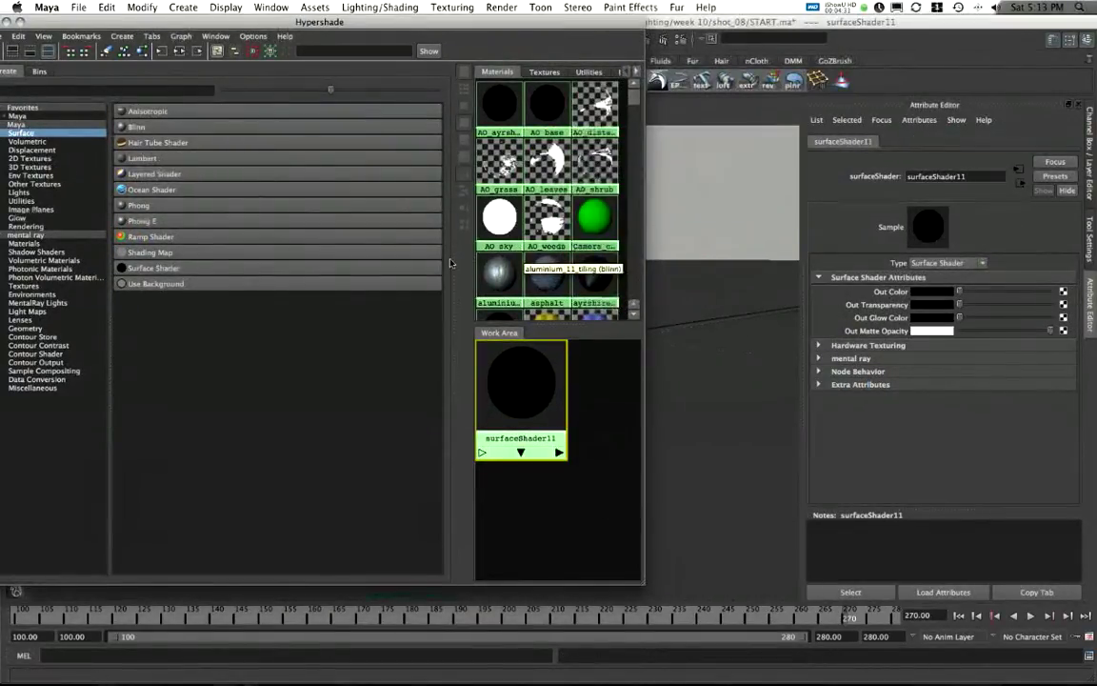
drag(450, 232, 285, 233)
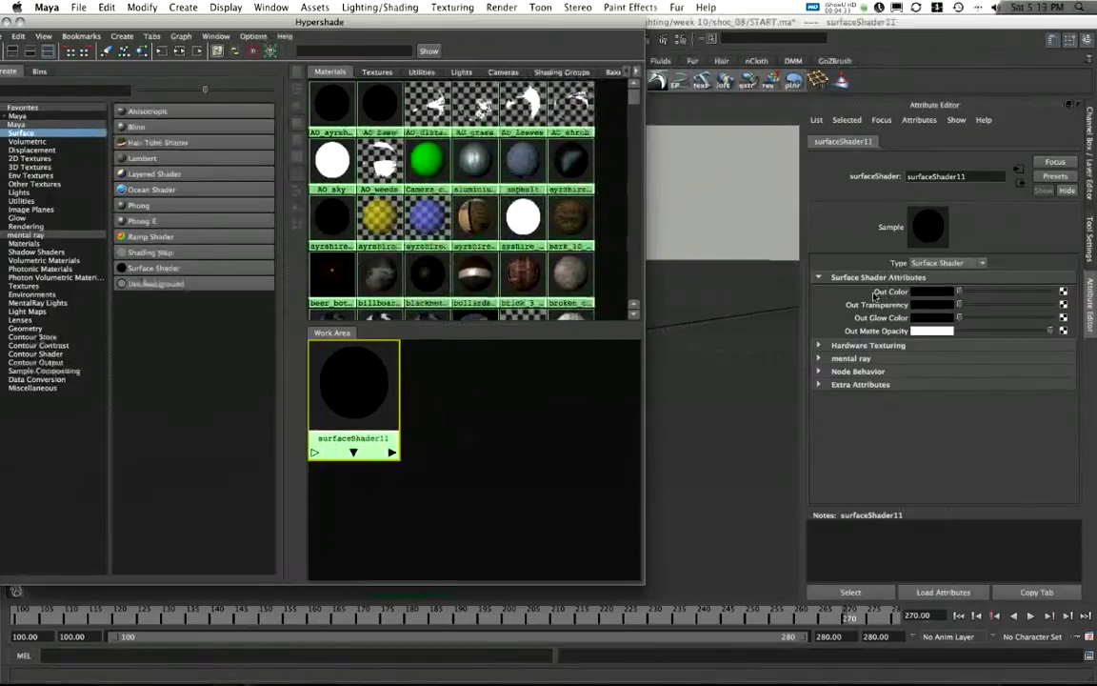
drag(958, 292, 1047, 291)
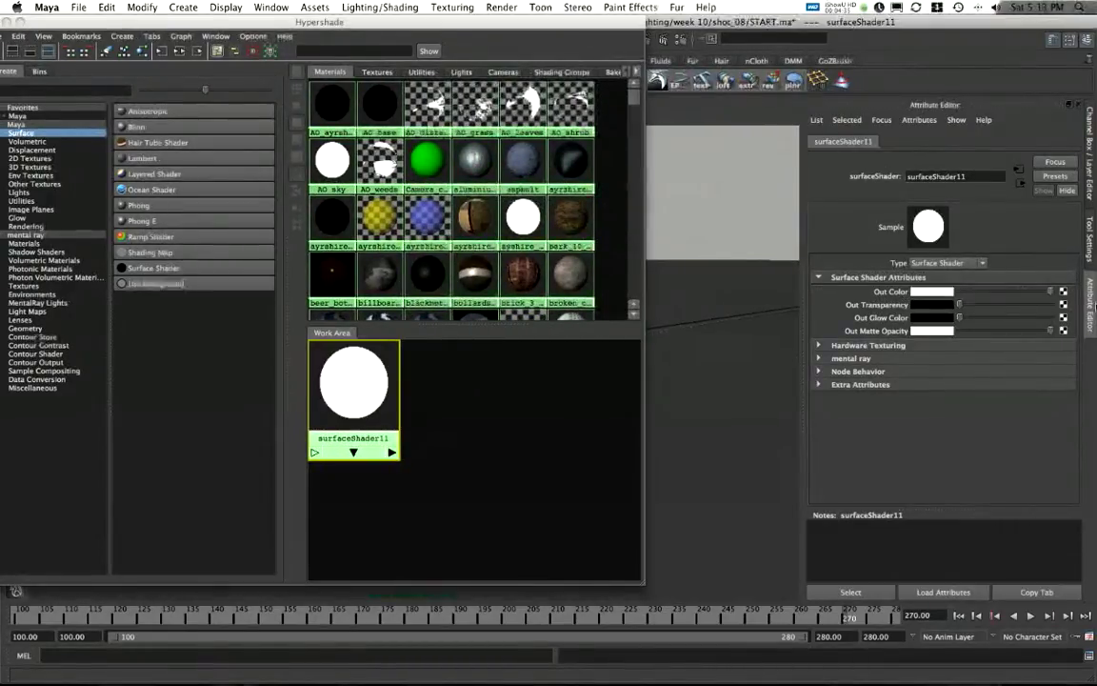
click(928, 292)
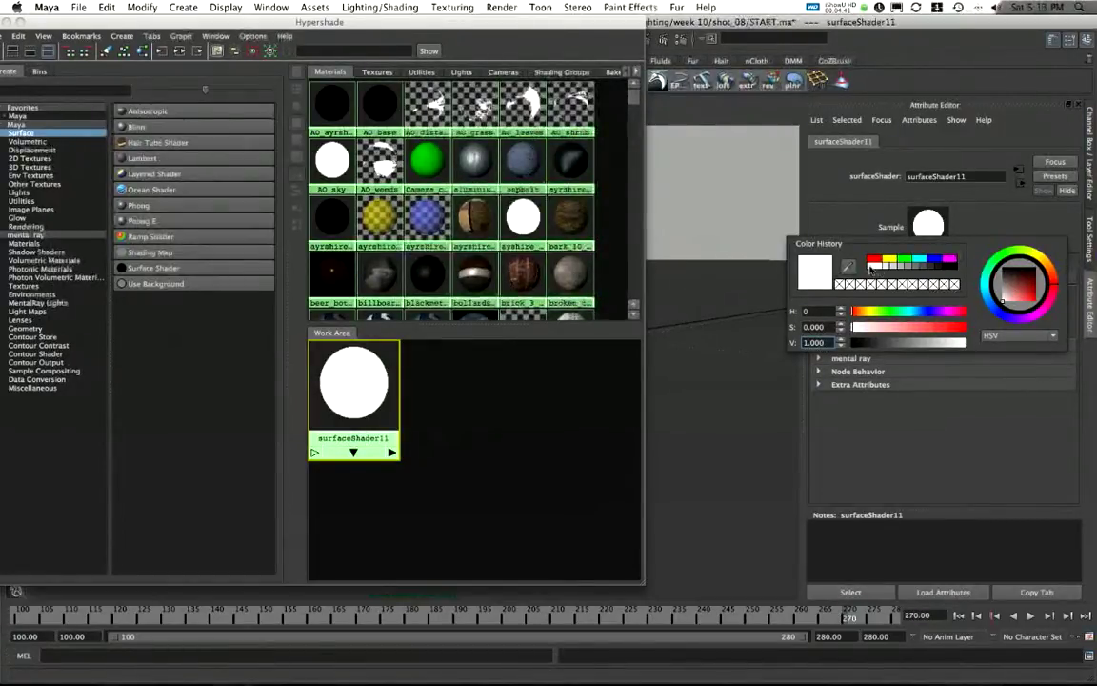
Step: Select the bus stop, duffle bag and all final_character top nodes in the Hypergraph Hierarchy, leaving out the lighting and camera groups
drag(349, 19, 0, 40)
alt+right_drag(466, 266, 139, 278)
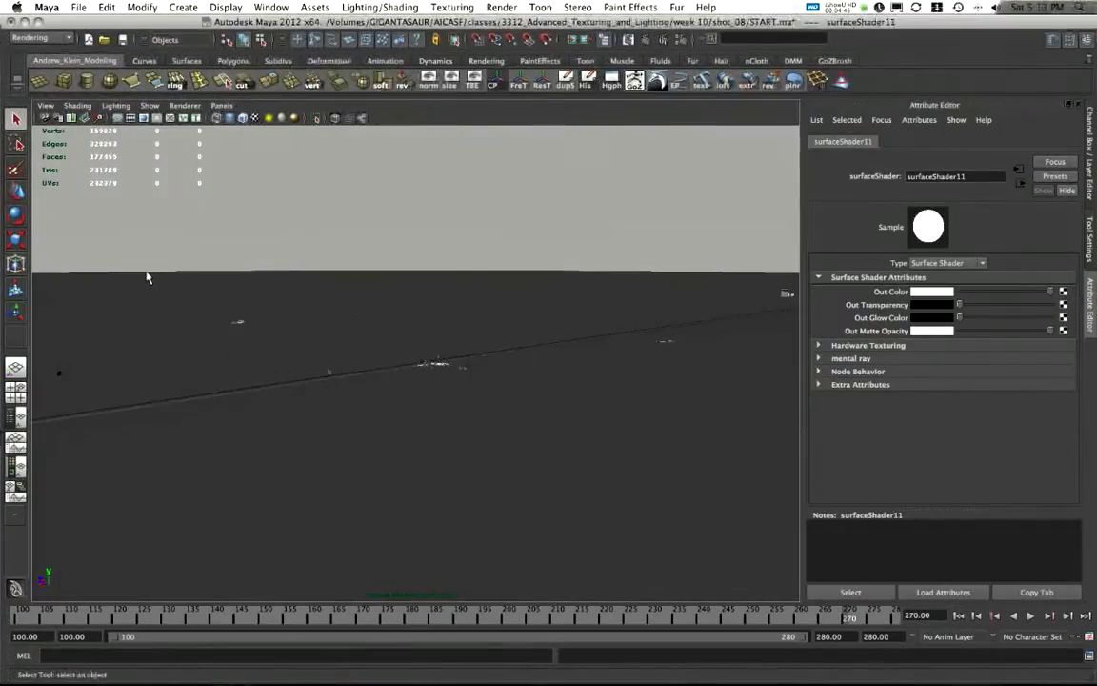
drag(0, 21, 531, 27)
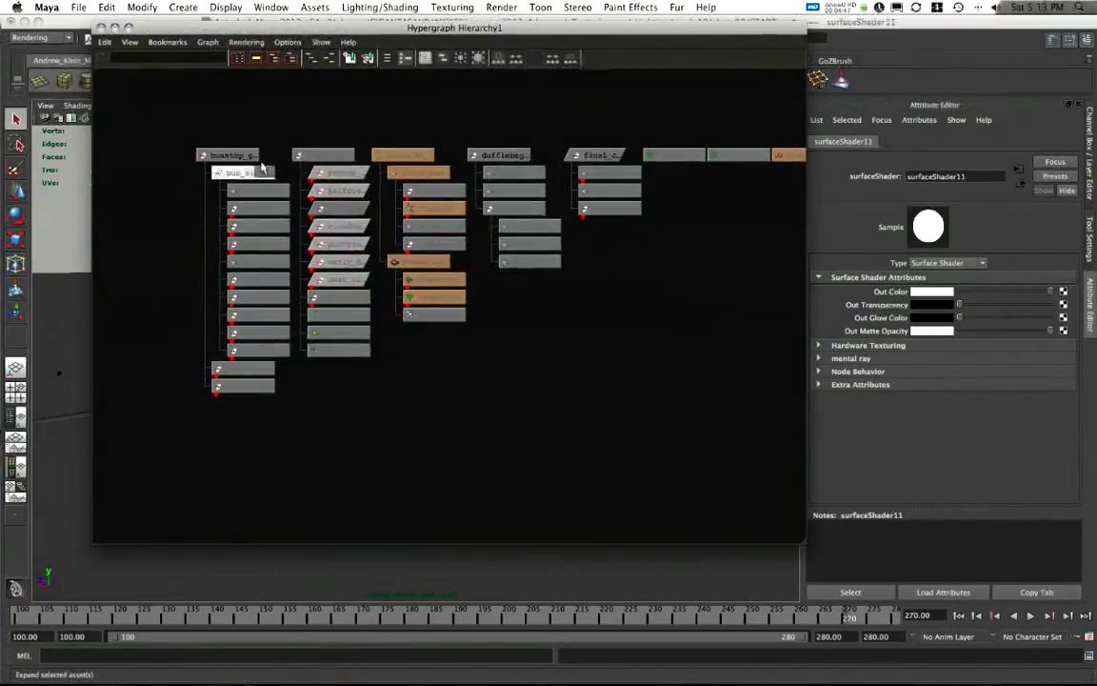
click(250, 157)
alt+middle_drag(522, 129, 463, 175)
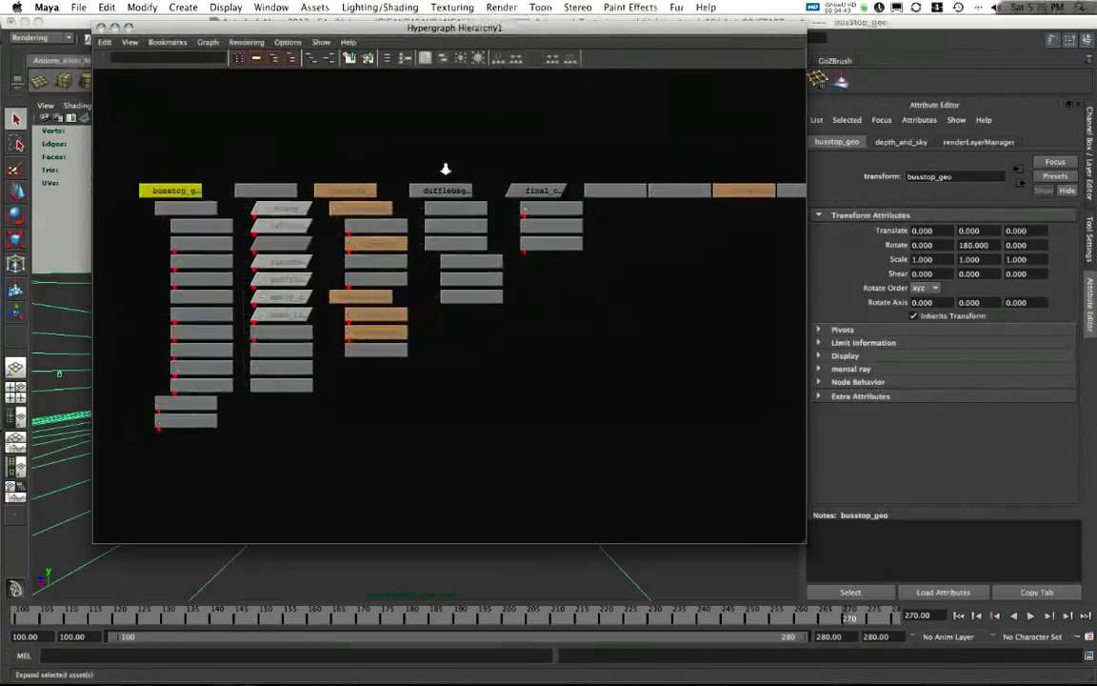
alt+right_drag(493, 164, 438, 174)
alt+middle_drag(495, 175, 282, 192)
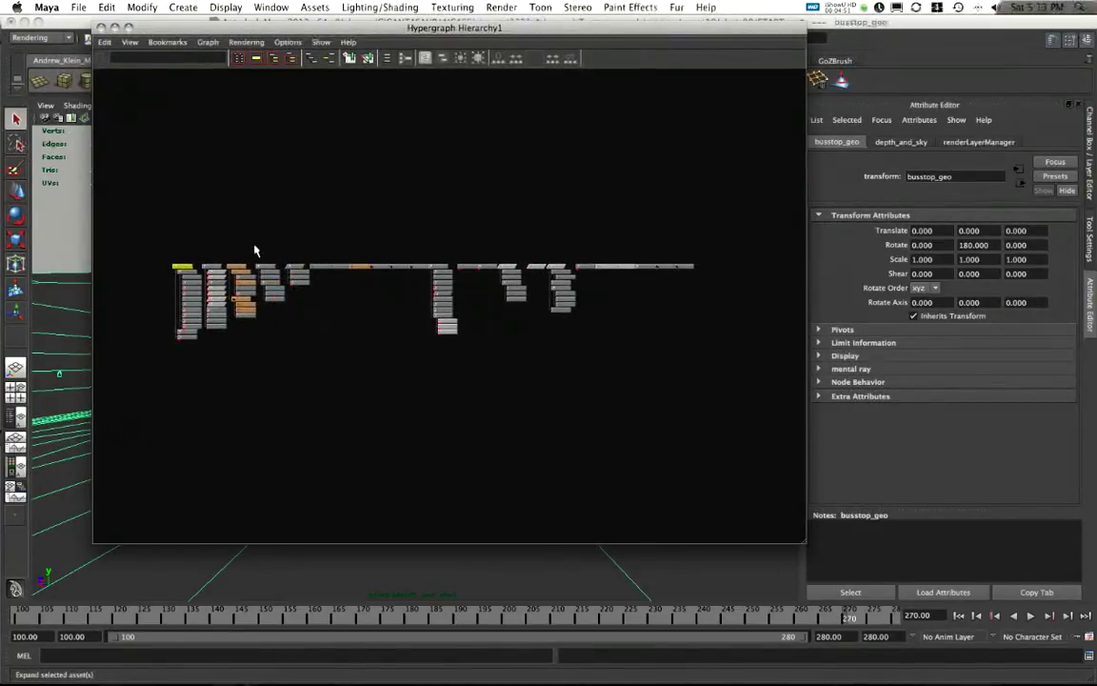
drag(441, 258, 693, 272)
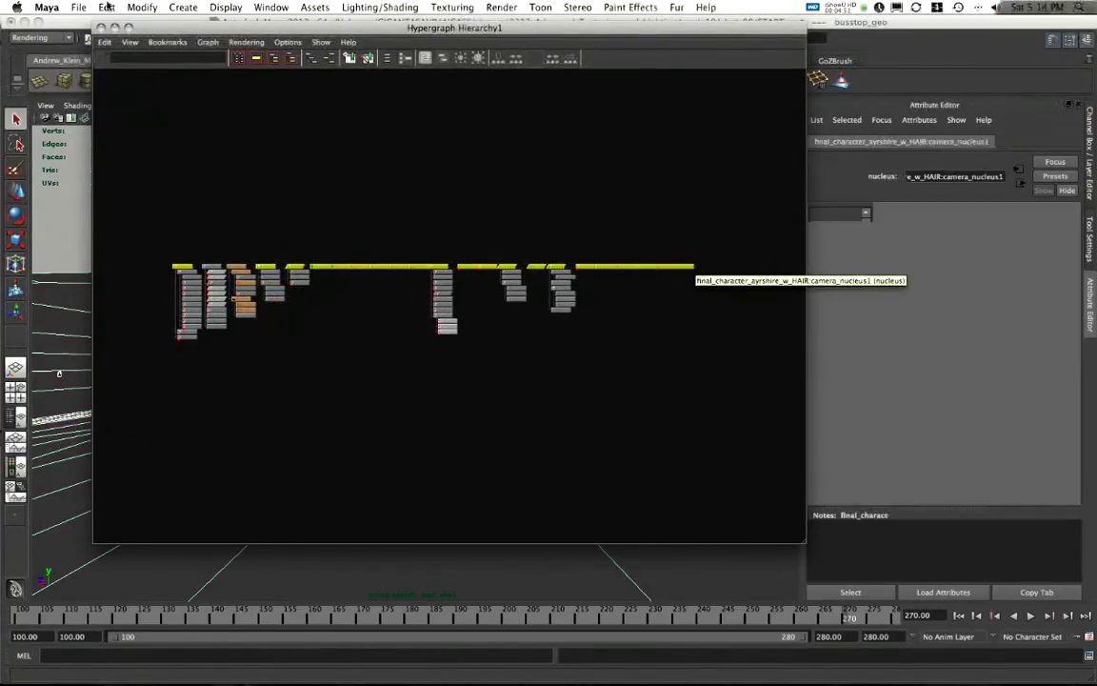
click(99, 28)
Step: Bring up the Hypershade and assign the white surface shader to the selected objects
alt+middle_drag(165, 349, 414, 291)
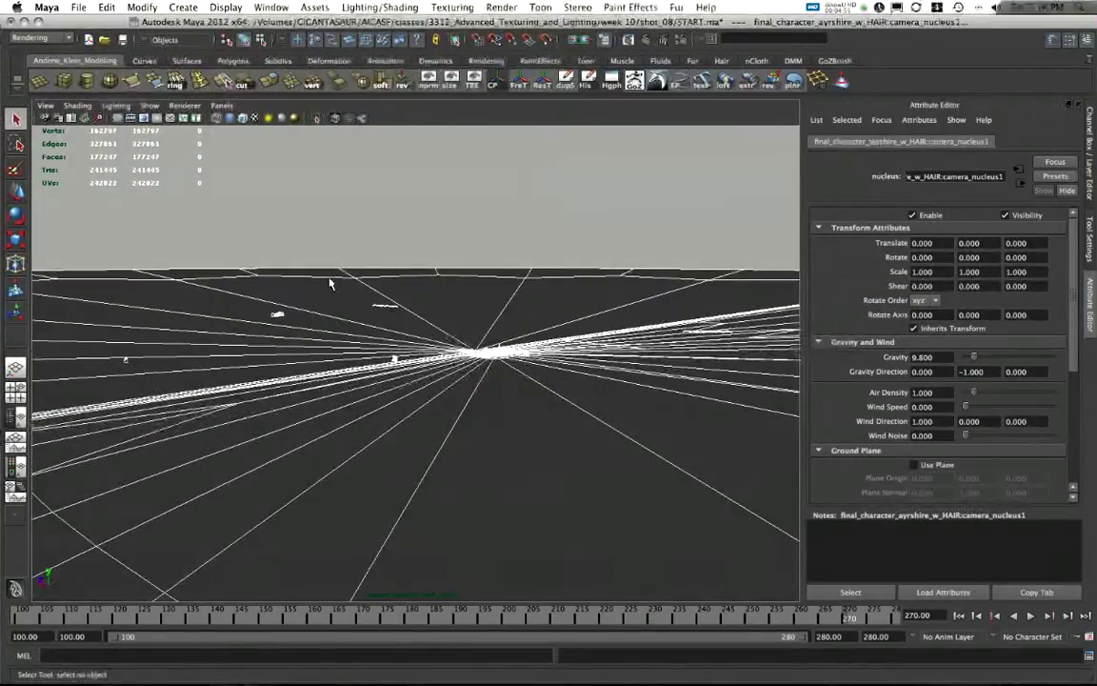
key(F10)
click(759, 150)
alt+drag(211, 309, 332, 324)
drag(671, 19, 755, 19)
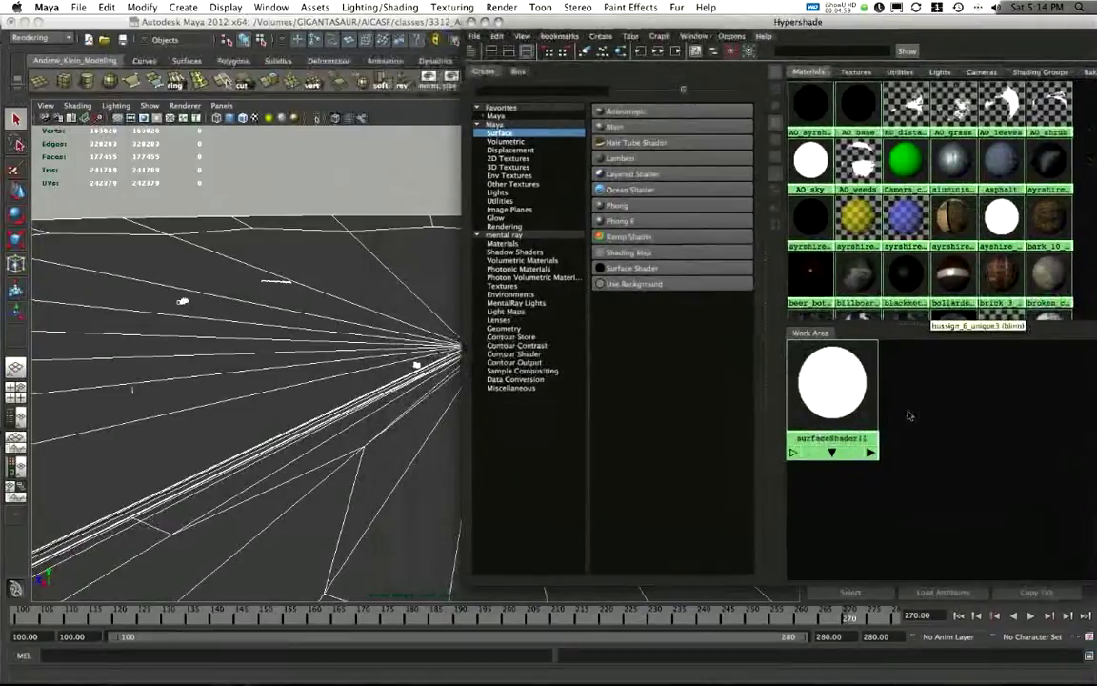
right_click(832, 381)
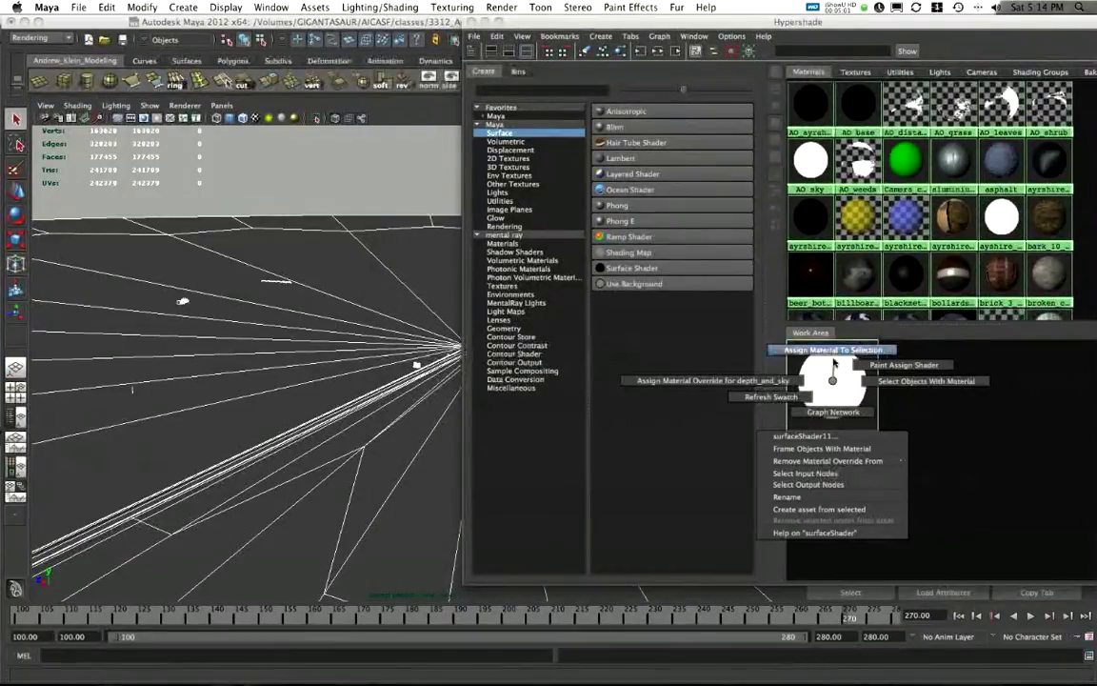
click(833, 350)
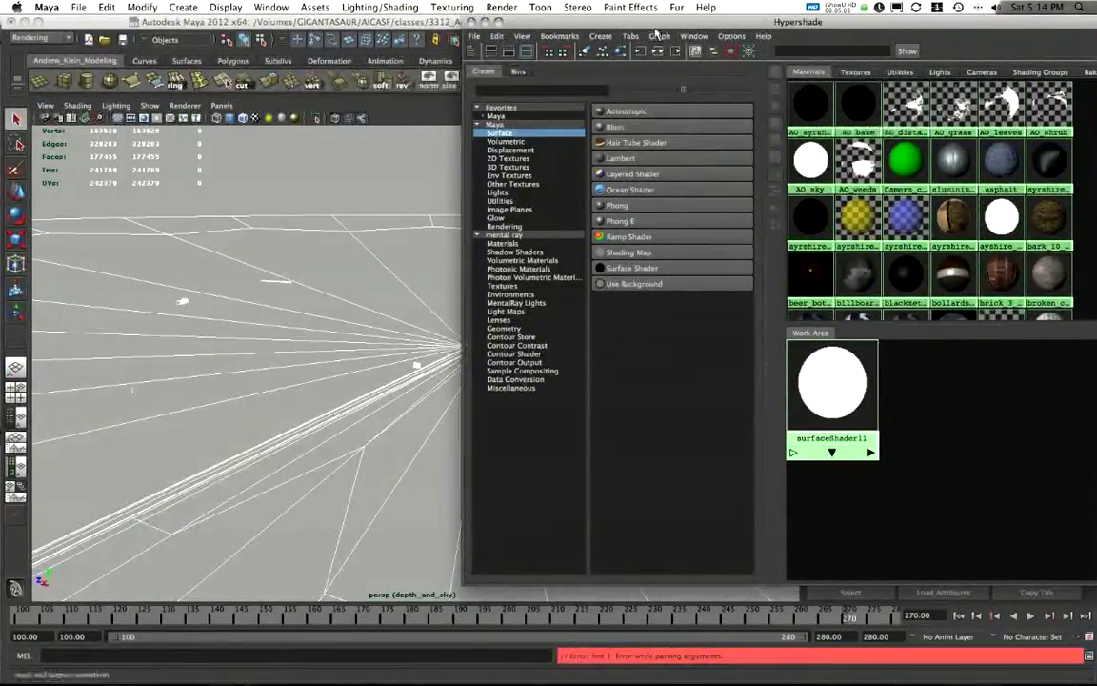
Step: Close the Hypershade and return to the Channel Box / Layer Editor with nothing selected
drag(557, 21, 312, 66)
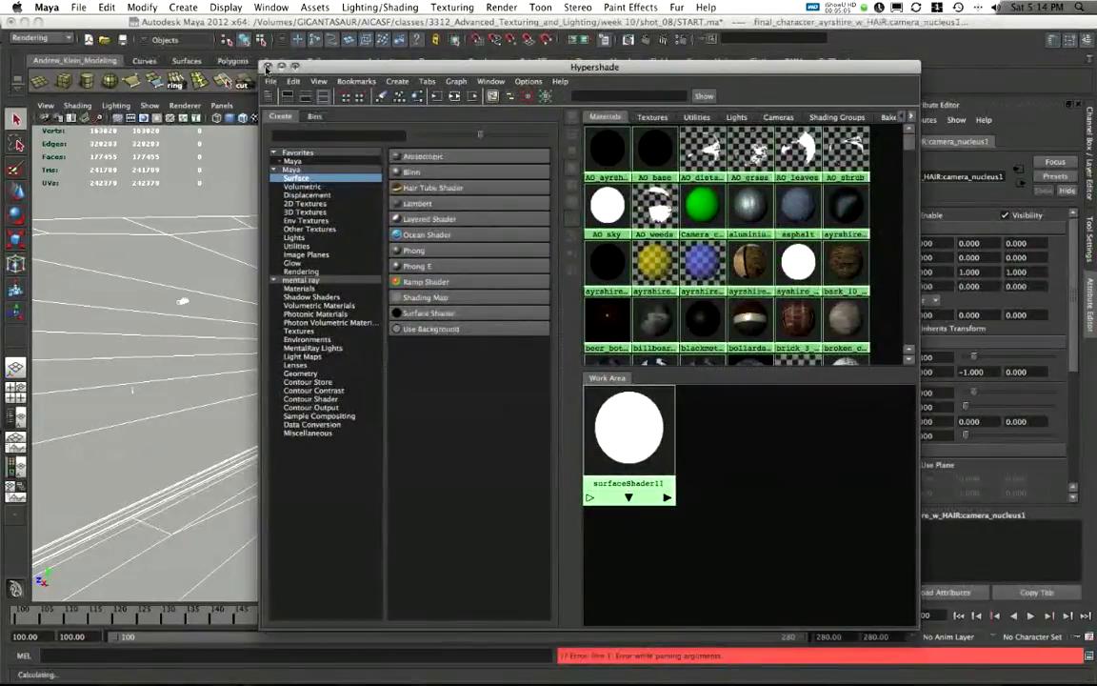
click(267, 67)
click(494, 355)
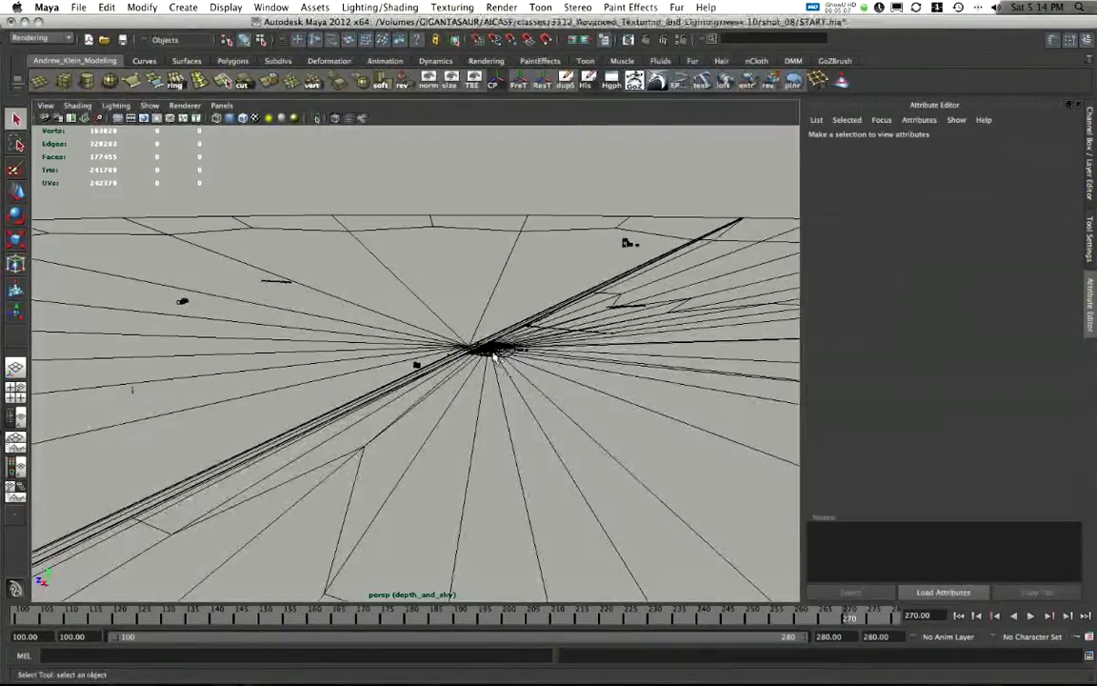
click(1092, 128)
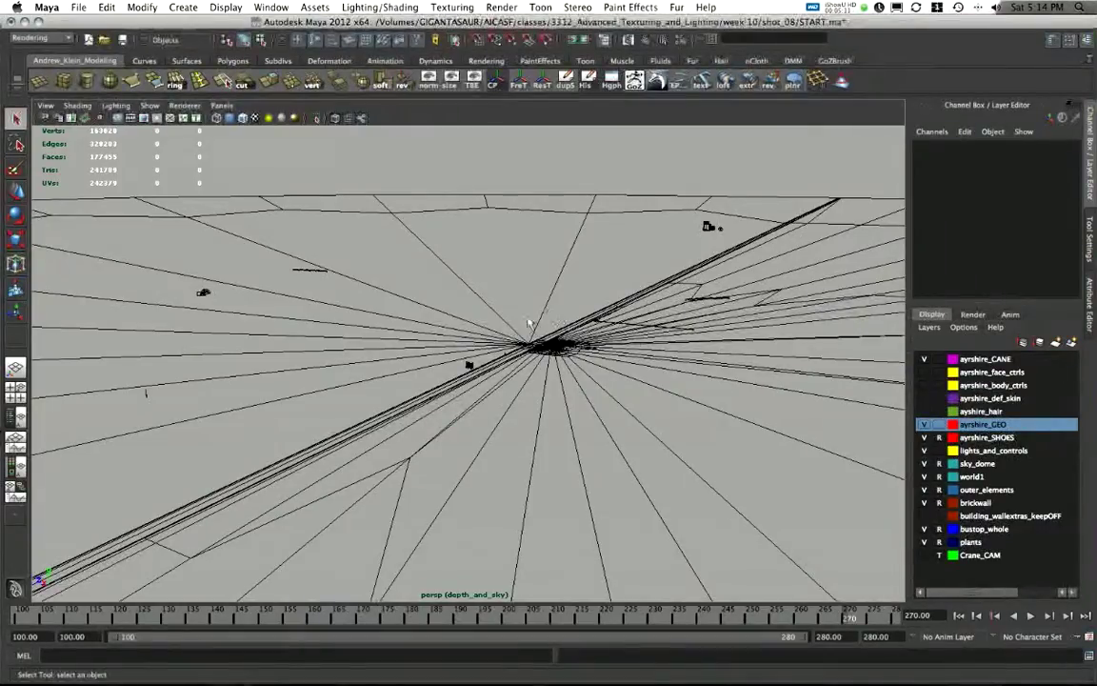
Step: Examine the seated character up close and compare the masterLayer and depth_and_sky render layers, ending on depth_and_sky
key(f)
click(620, 257)
alt+right_drag(620, 259, 124, 309)
alt+drag(657, 314, 505, 329)
alt+right_drag(800, 329, 715, 333)
mouse_move(714, 333)
alt+mouse_down()
mouse_move(591, 391)
mouse_move(538, 379)
mouse_move(574, 385)
mouse_move(559, 250)
mouse_move(534, 251)
mouse_move(571, 250)
alt+mouse_up()
click(972, 314)
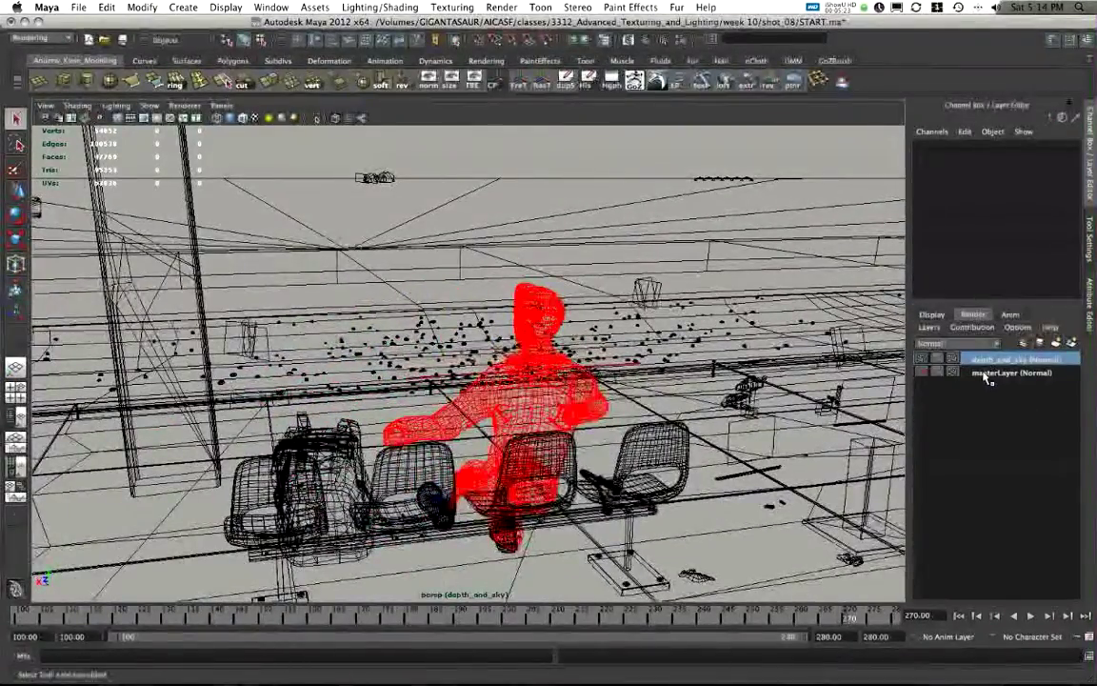
click(988, 370)
click(988, 361)
alt+drag(541, 309, 491, 312)
Step: Hide the plants display layer and show wireframe on shaded around the bus stop in the perspective view
click(930, 314)
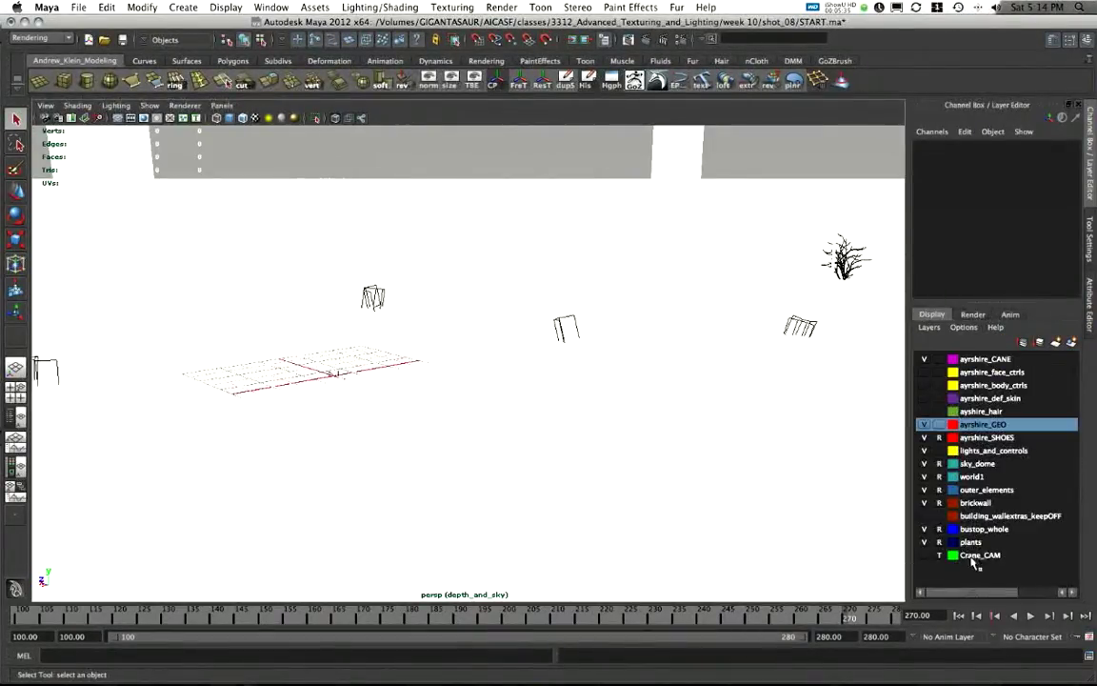
alt+drag(649, 347, 604, 335)
alt+right_drag(605, 335, 642, 375)
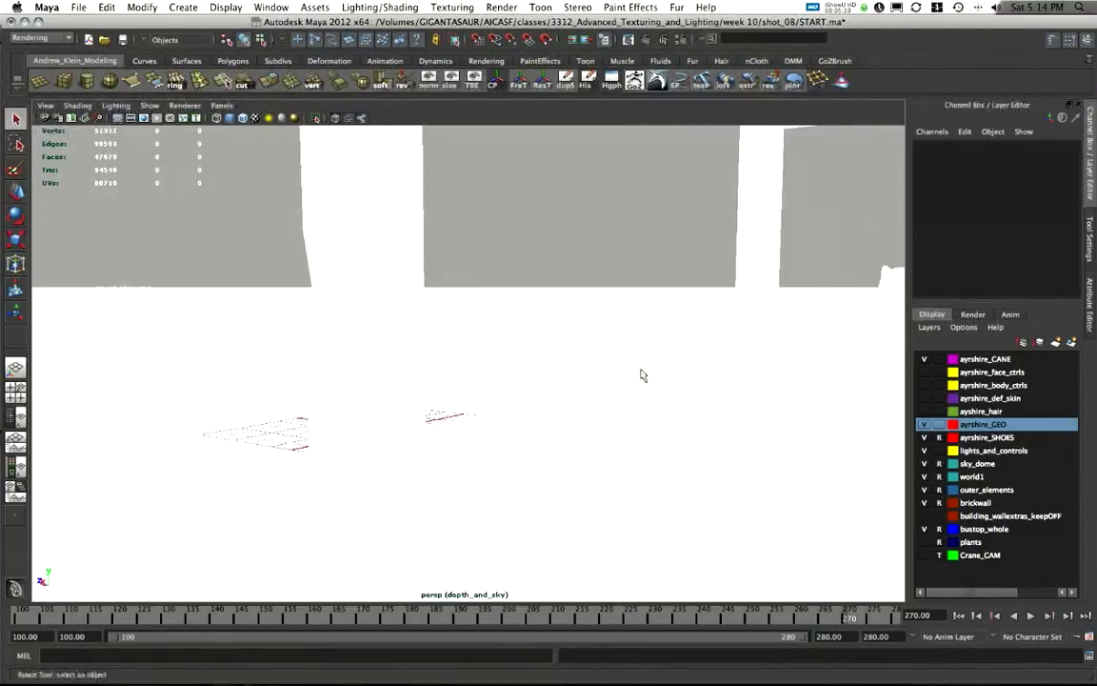
click(244, 118)
alt+drag(466, 315, 562, 343)
alt+middle_drag(561, 343, 314, 344)
alt+drag(553, 305, 647, 293)
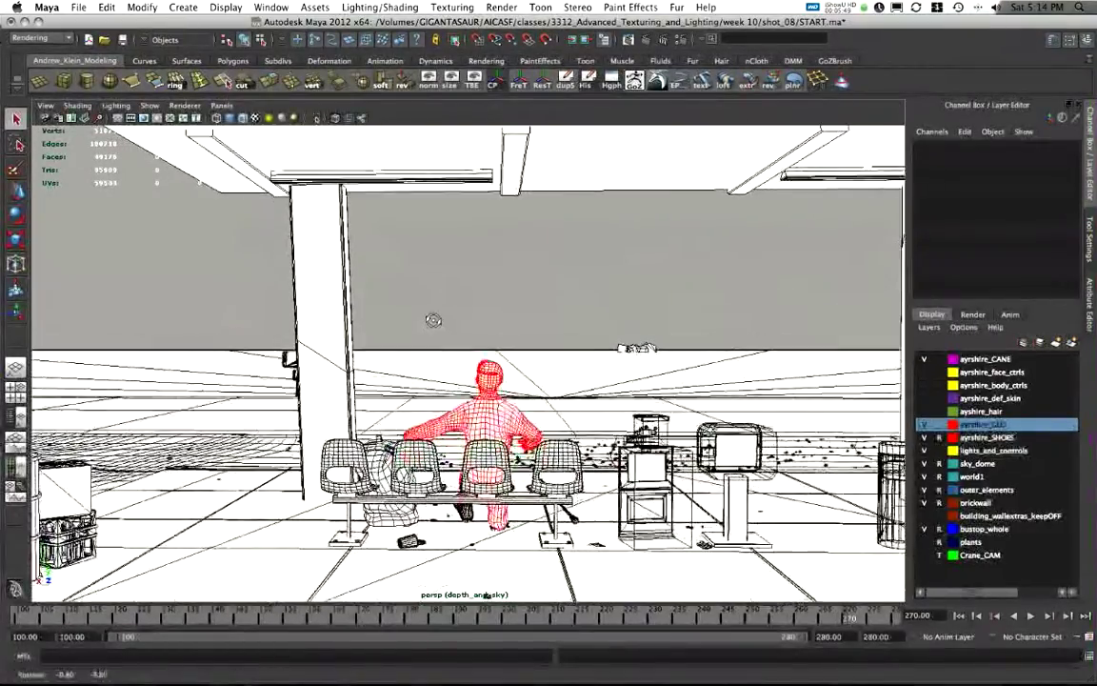
Step: Return to the render layer list and look through the rendering camera
click(966, 315)
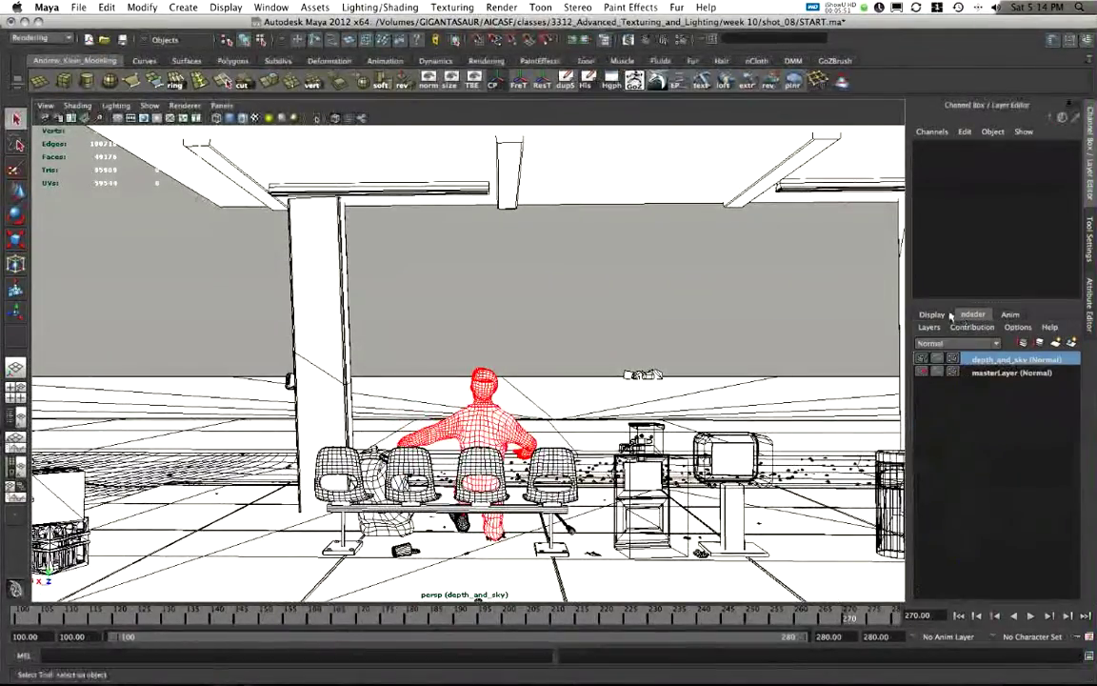
alt+drag(457, 259, 614, 305)
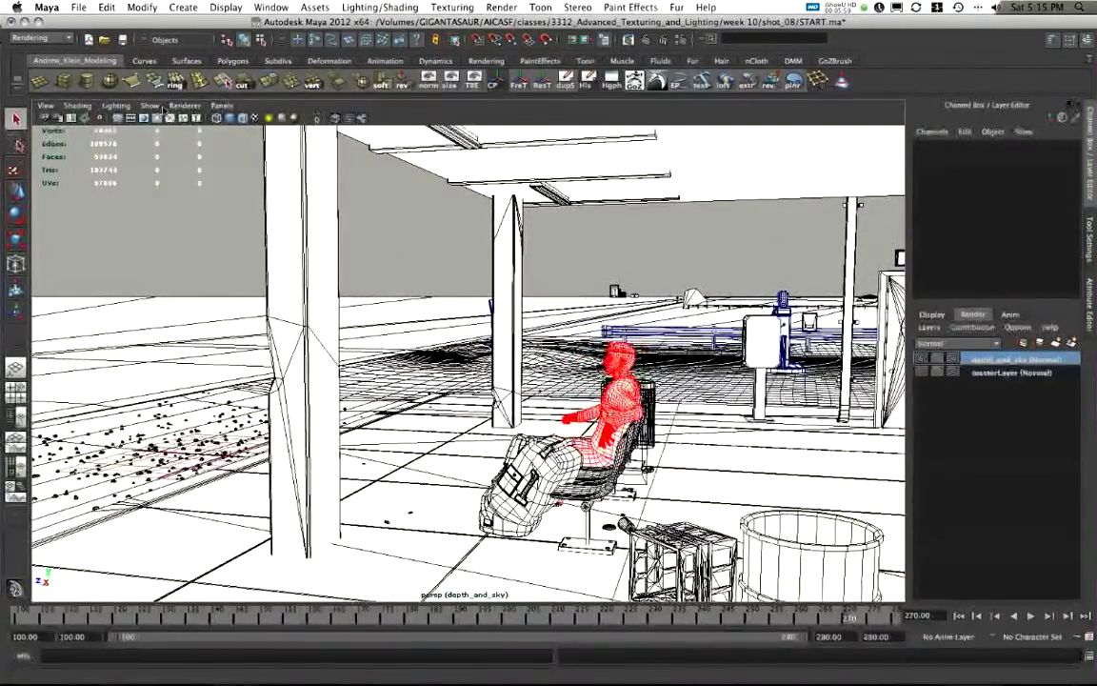
click(222, 105)
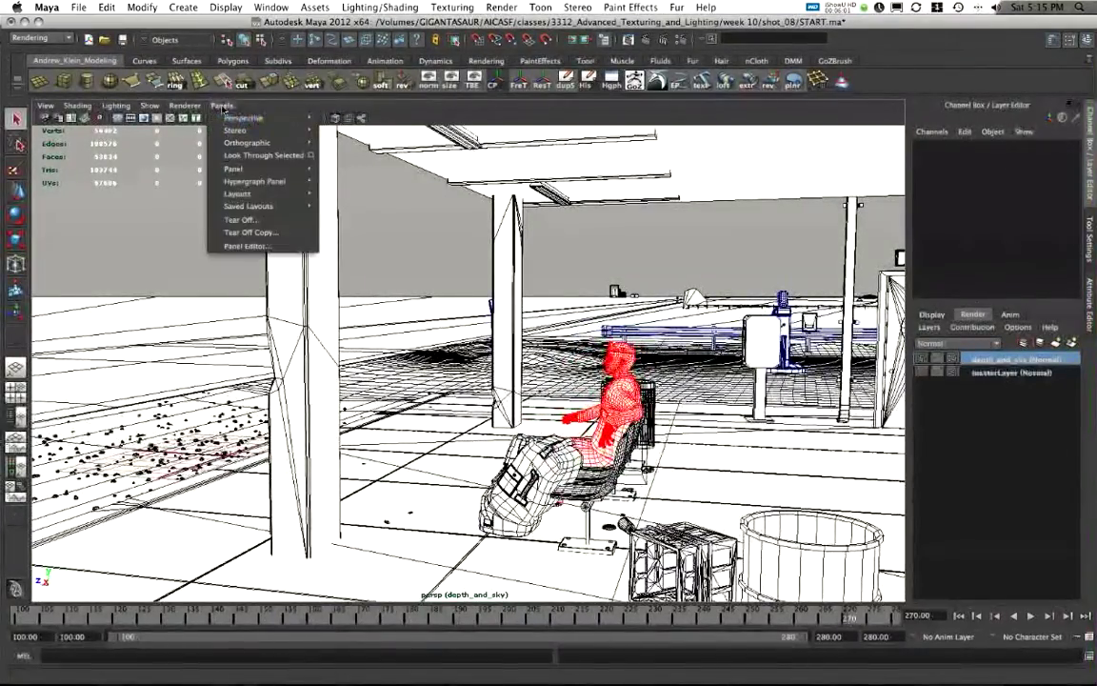
mouse_move(224, 118)
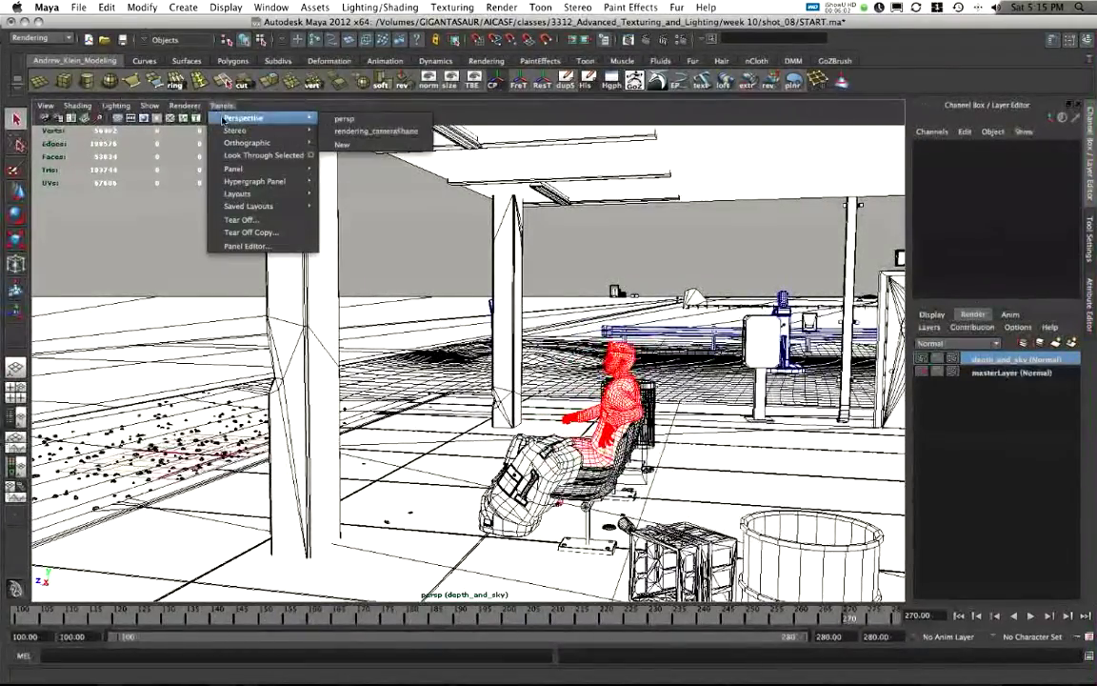
click(360, 132)
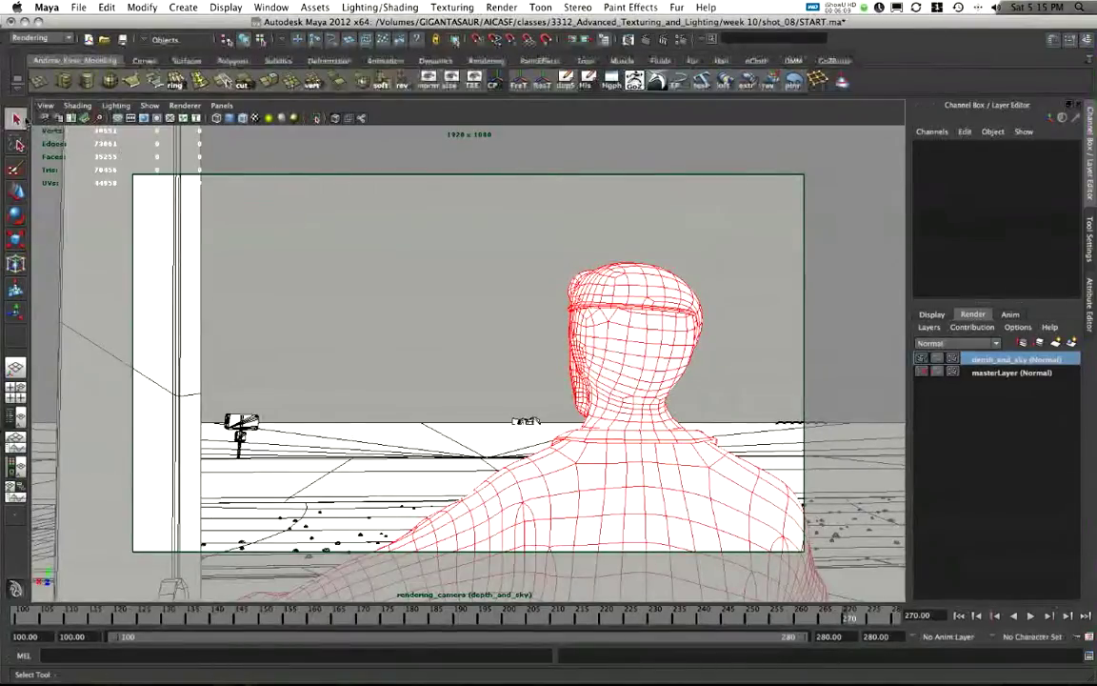
Step: Check the background color in the rendering camera's Environment attributes, then go back to the Channel Box and deselect the camera
click(45, 104)
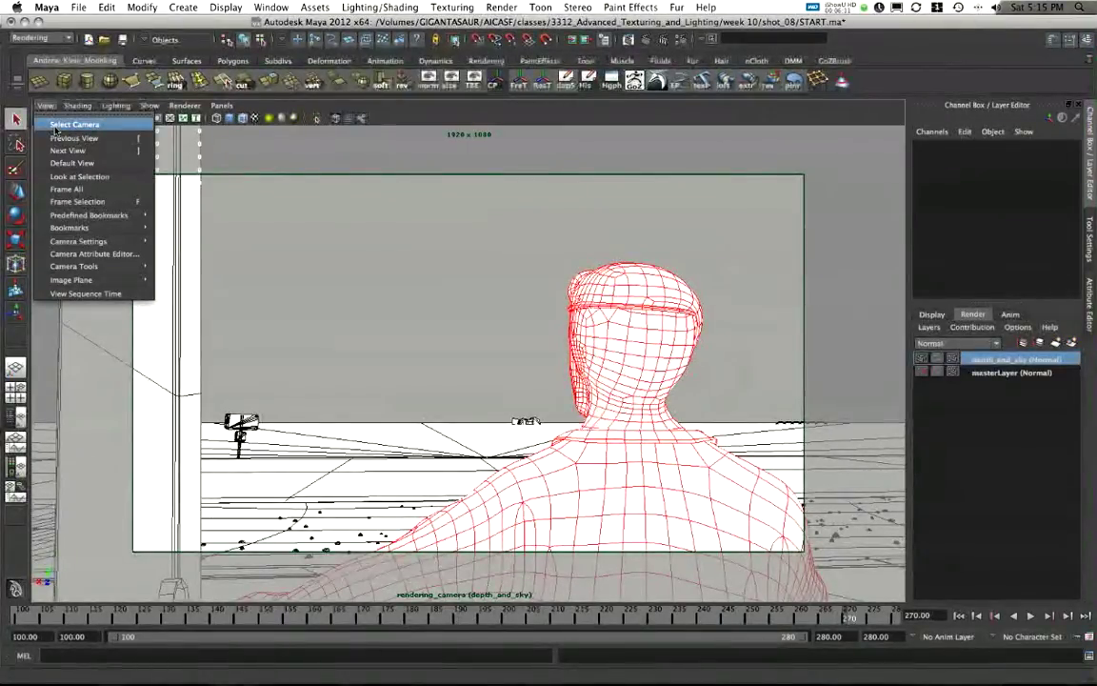
click(57, 125)
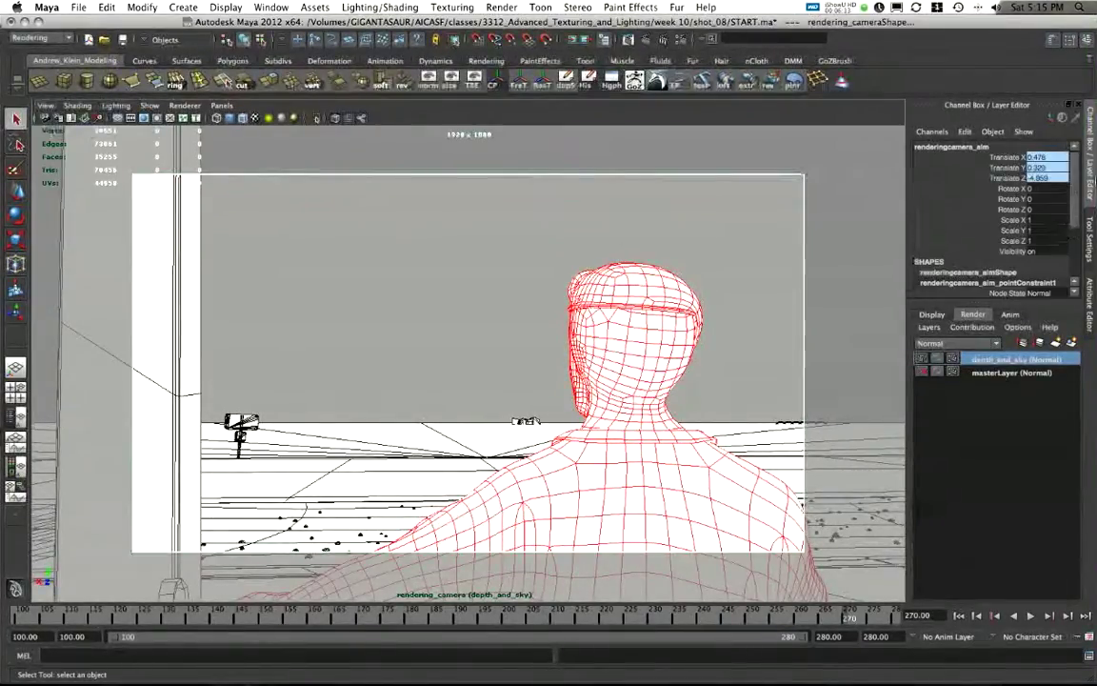
click(1089, 303)
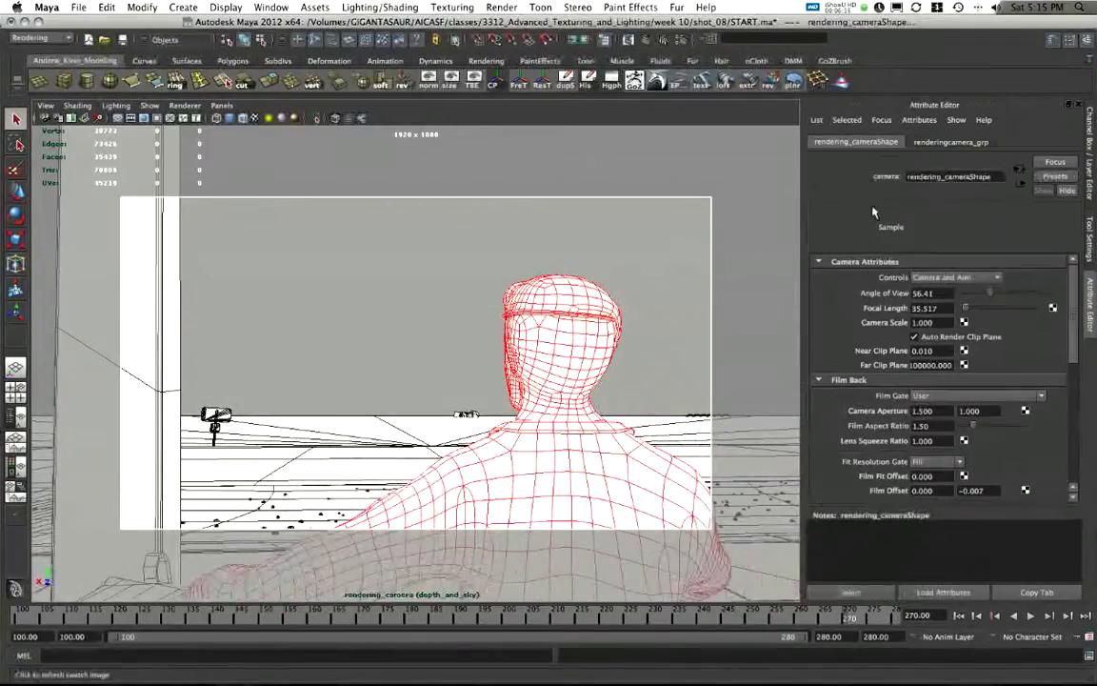
drag(1065, 302, 1063, 423)
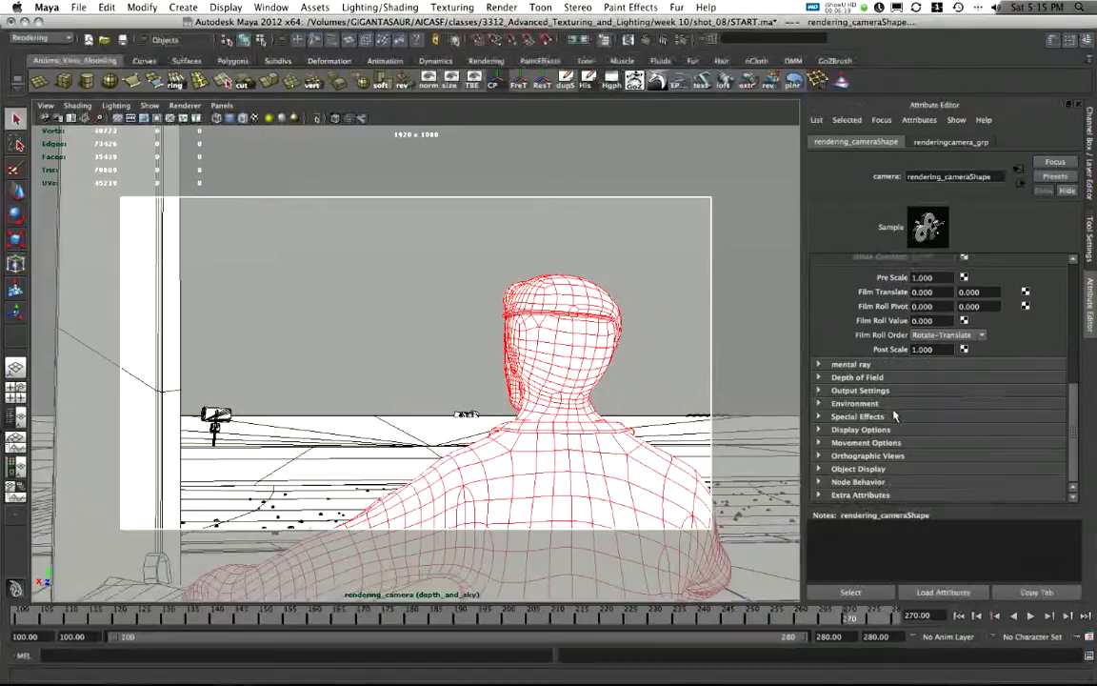
click(818, 404)
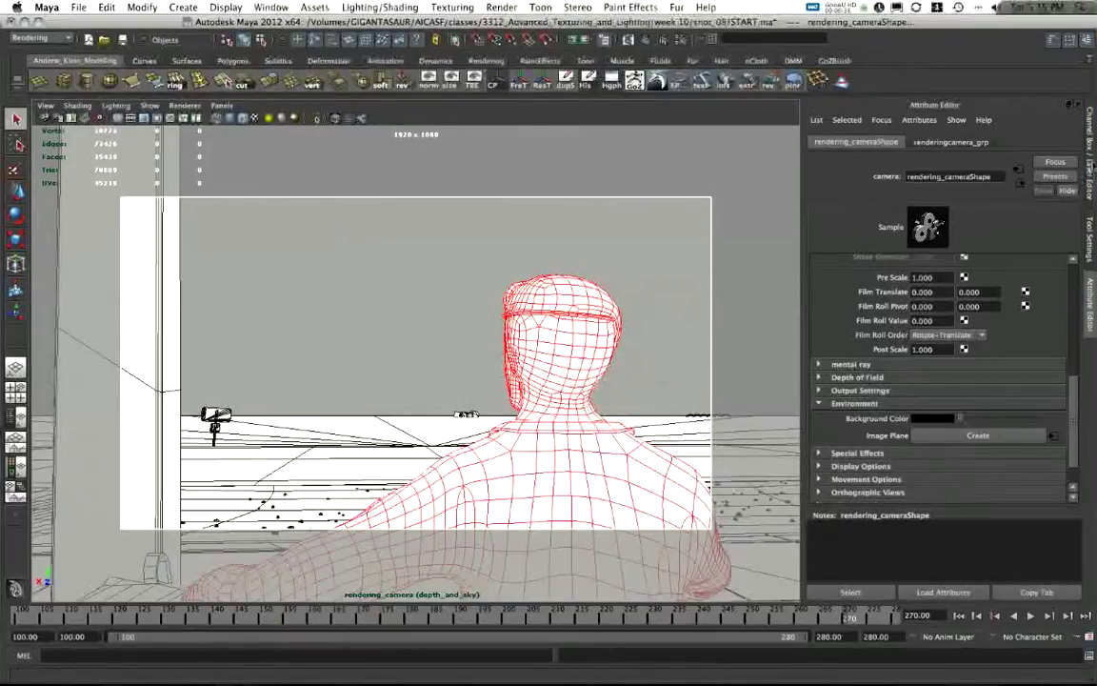
key(ctrl+a)
click(755, 304)
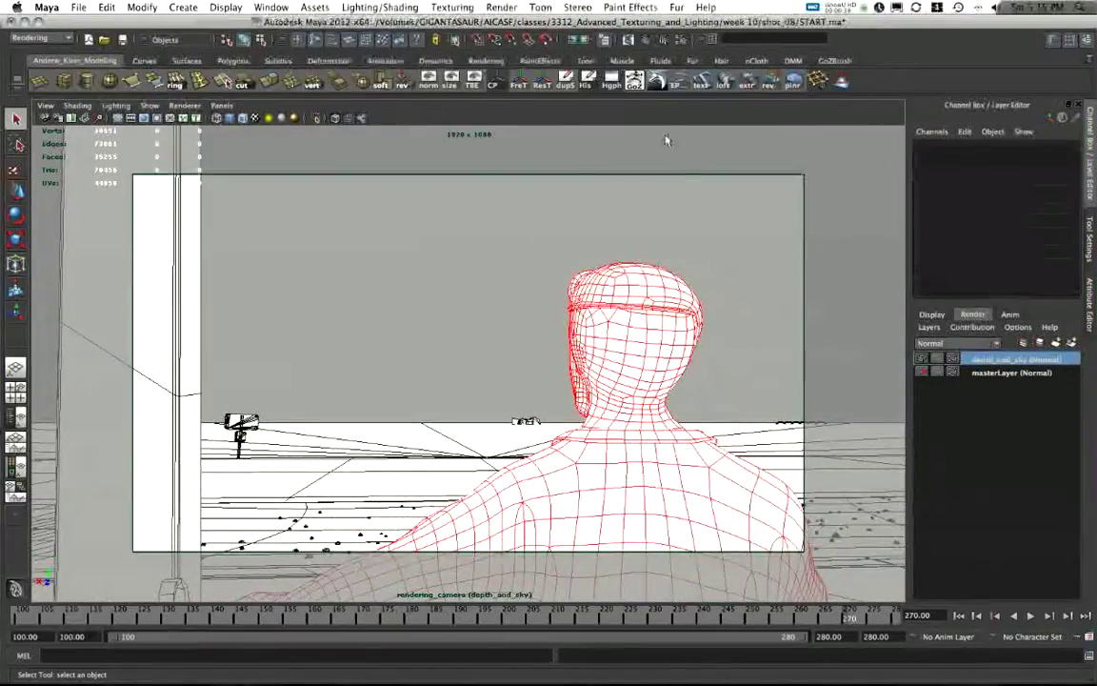
Step: Open the Render View in a smaller window and set its test resolution to 25% Settings (480x270)
click(629, 40)
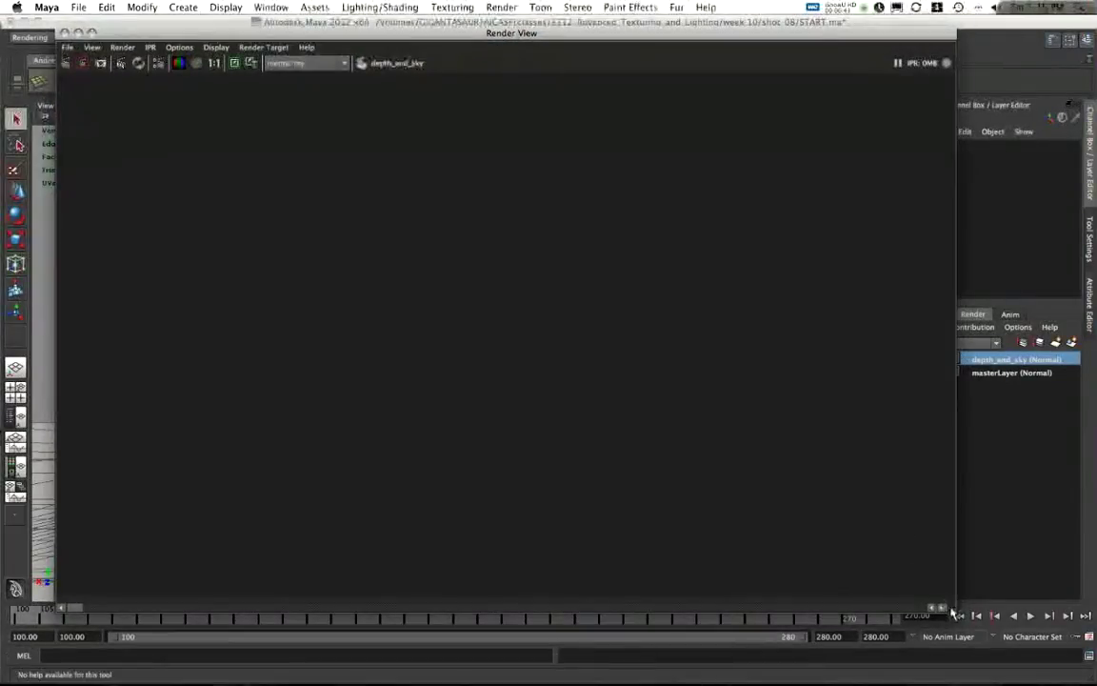
drag(955, 614, 776, 526)
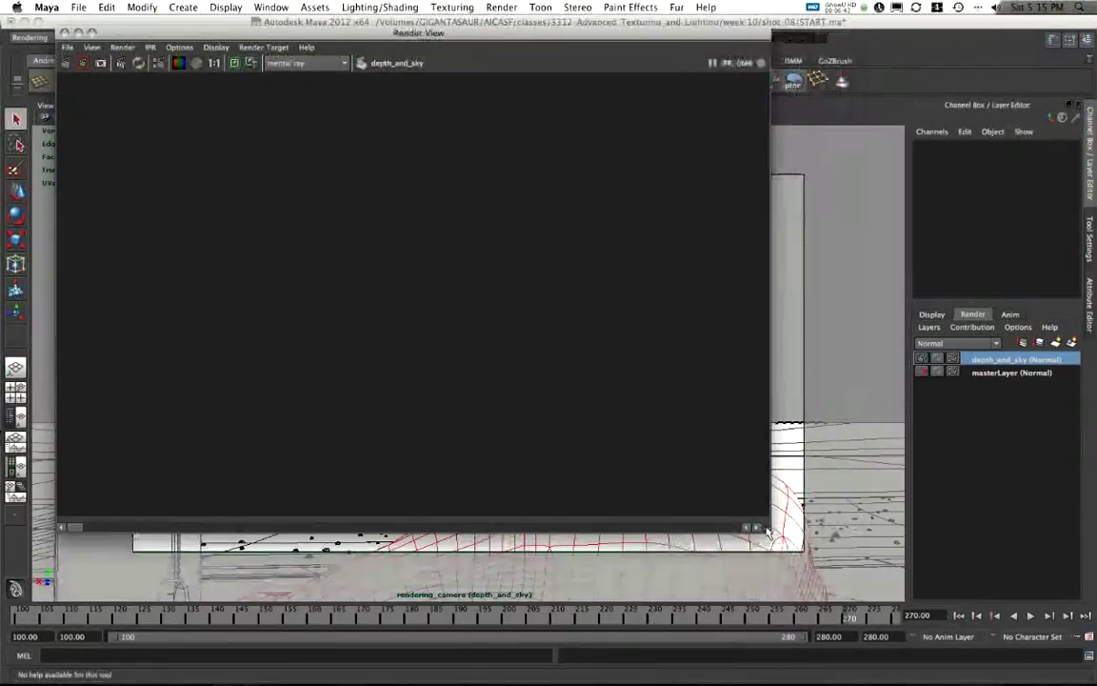
drag(209, 32, 349, 91)
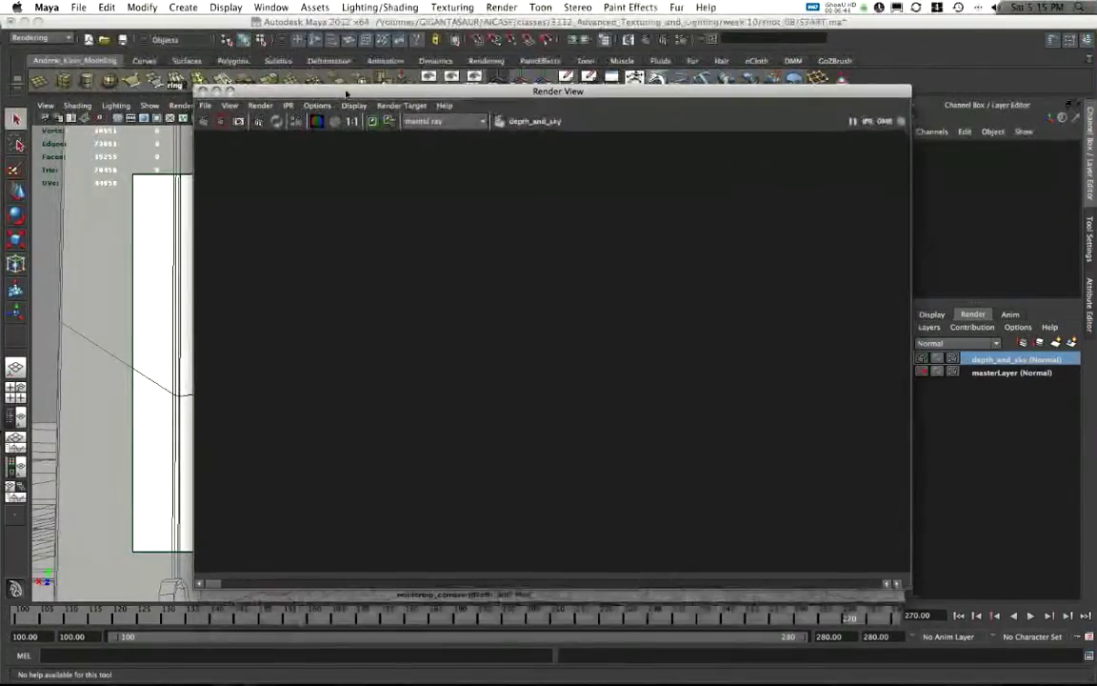
click(348, 107)
click(324, 114)
click(317, 105)
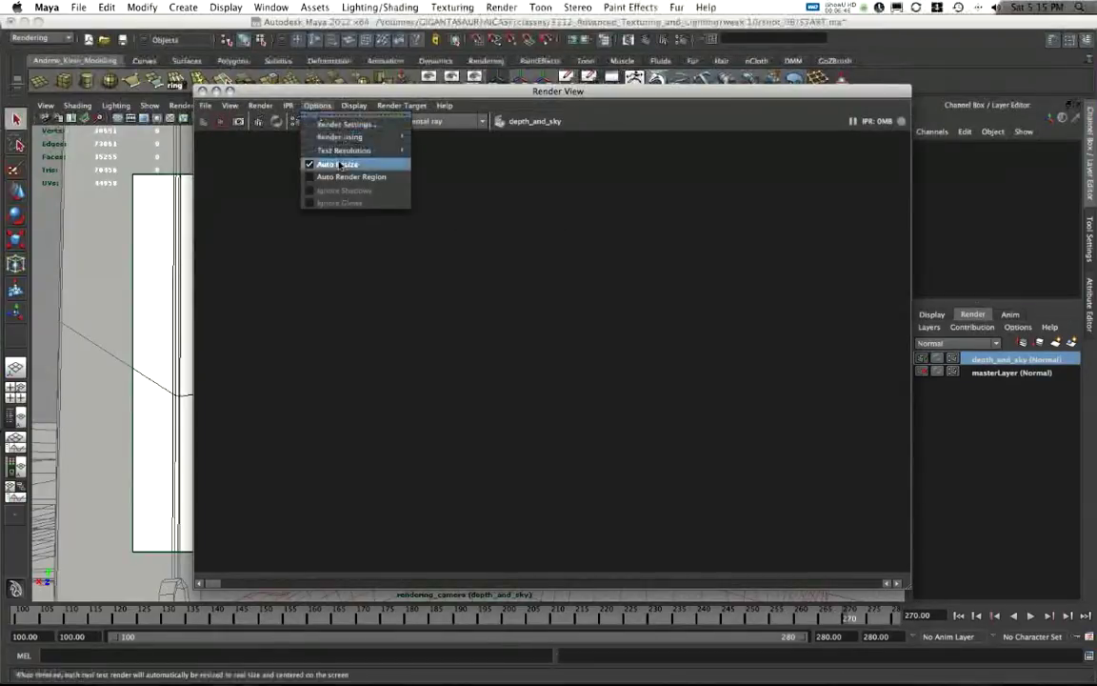
mouse_move(371, 151)
click(451, 189)
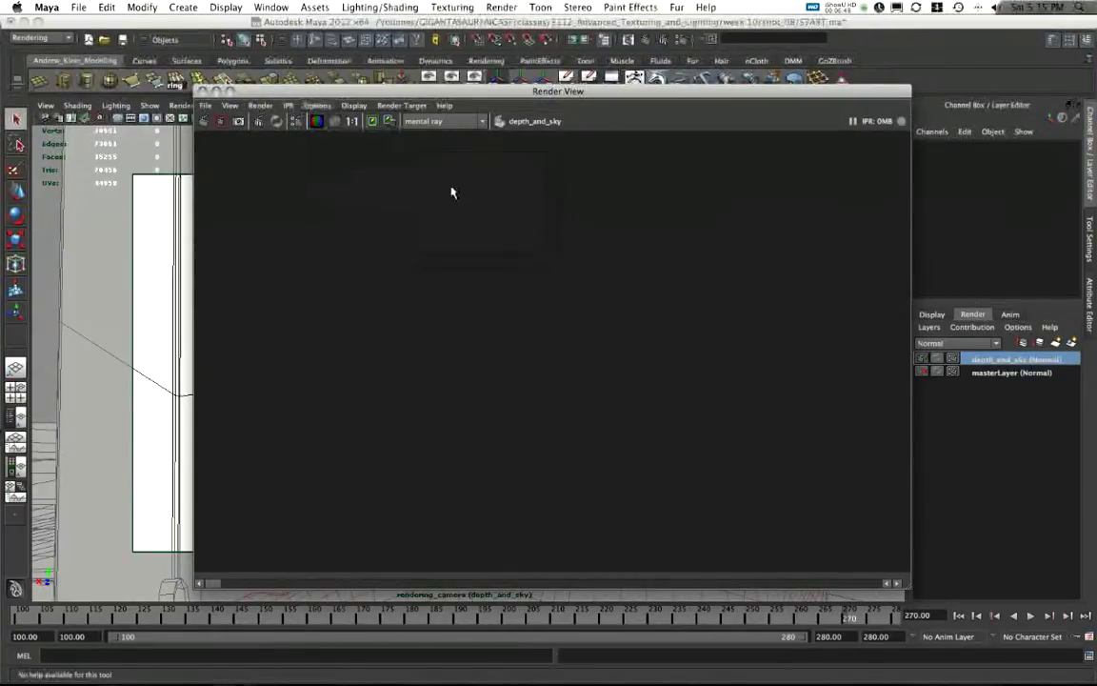
Step: Render a test frame from rendering_cameraShape and move the Render View window aside
click(259, 106)
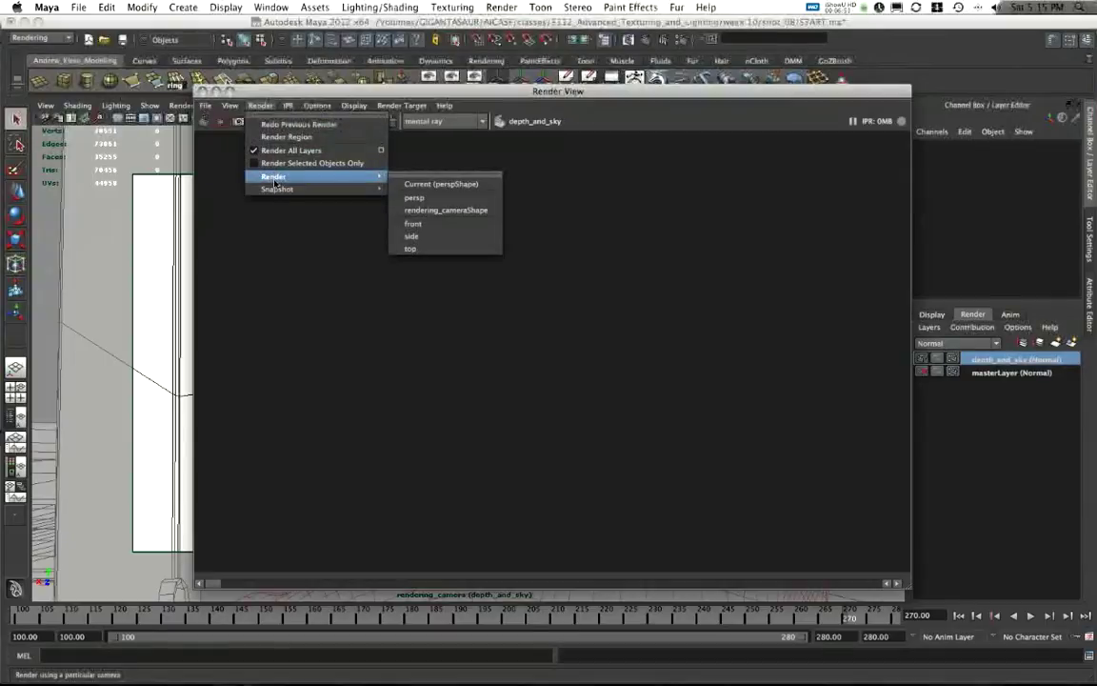
mouse_move(286, 176)
click(428, 211)
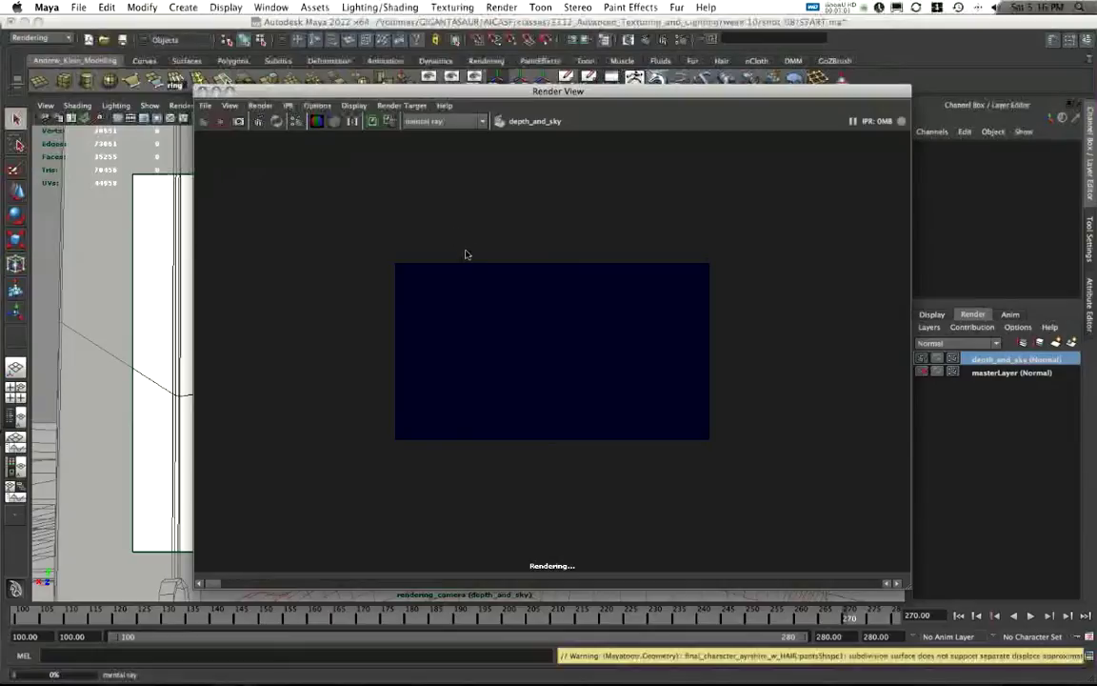
drag(434, 92, 353, 112)
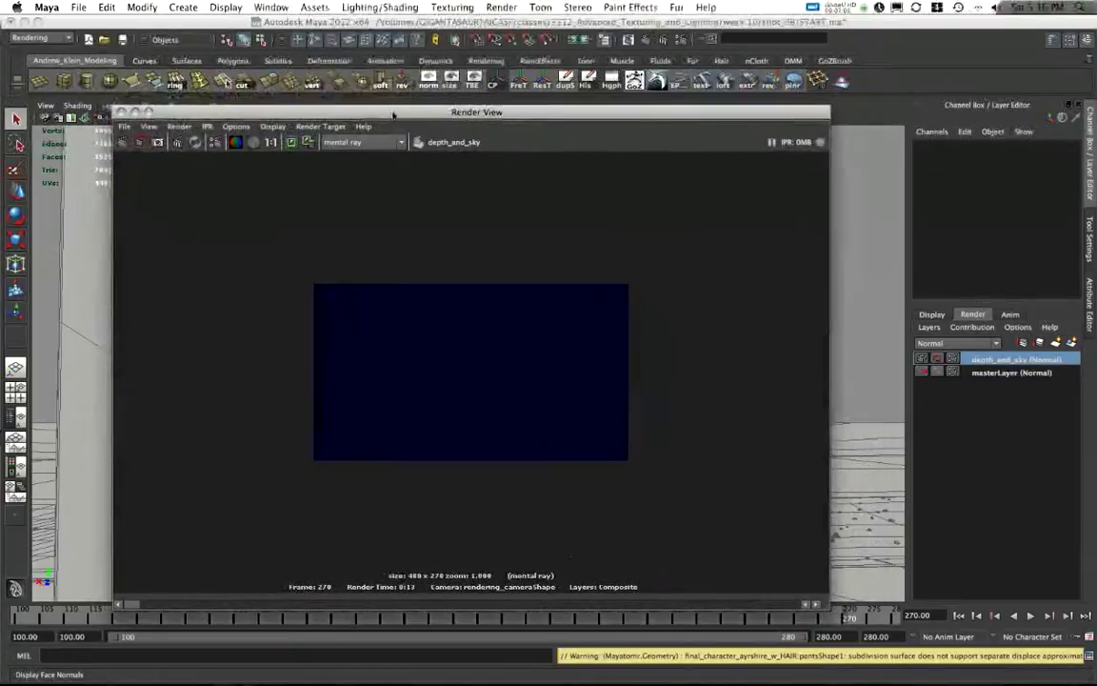
Step: In the mental ray Features of the Render Settings, create a layer override for Final Gathering and turn it off
click(683, 41)
drag(765, 107, 445, 114)
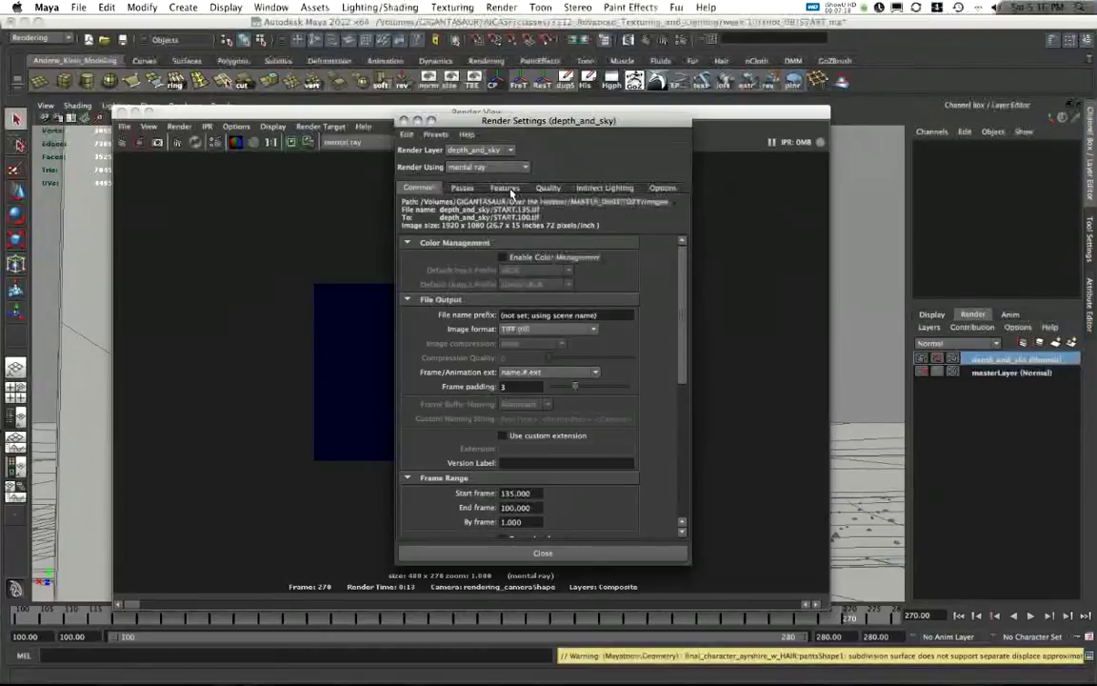
drag(519, 122, 554, 105)
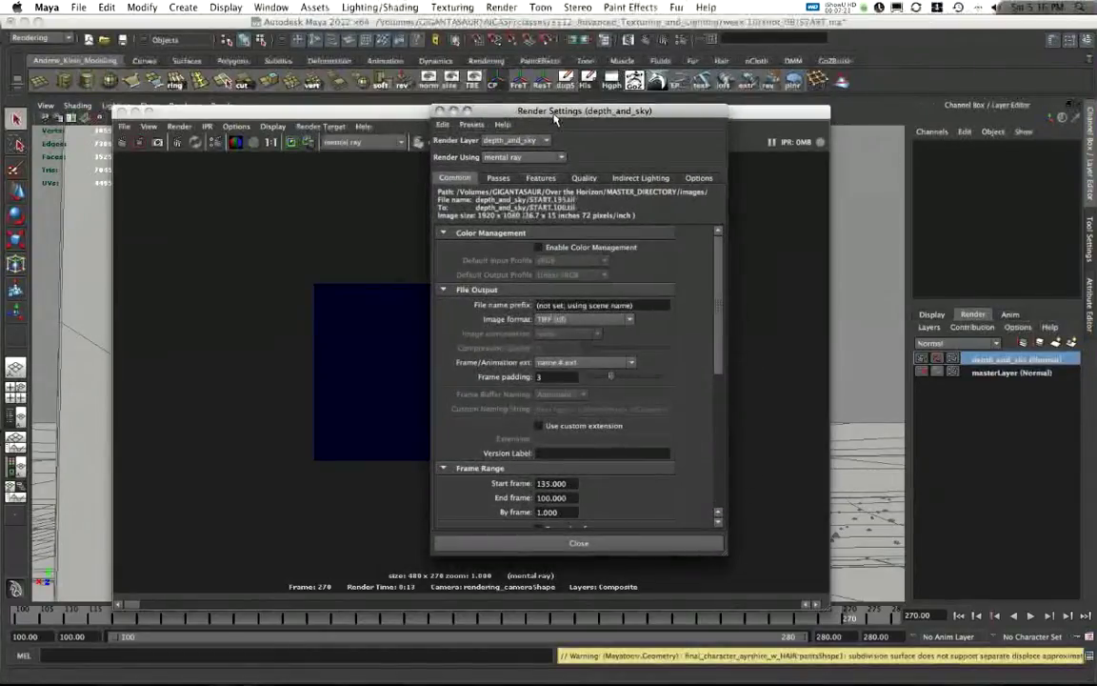
click(540, 171)
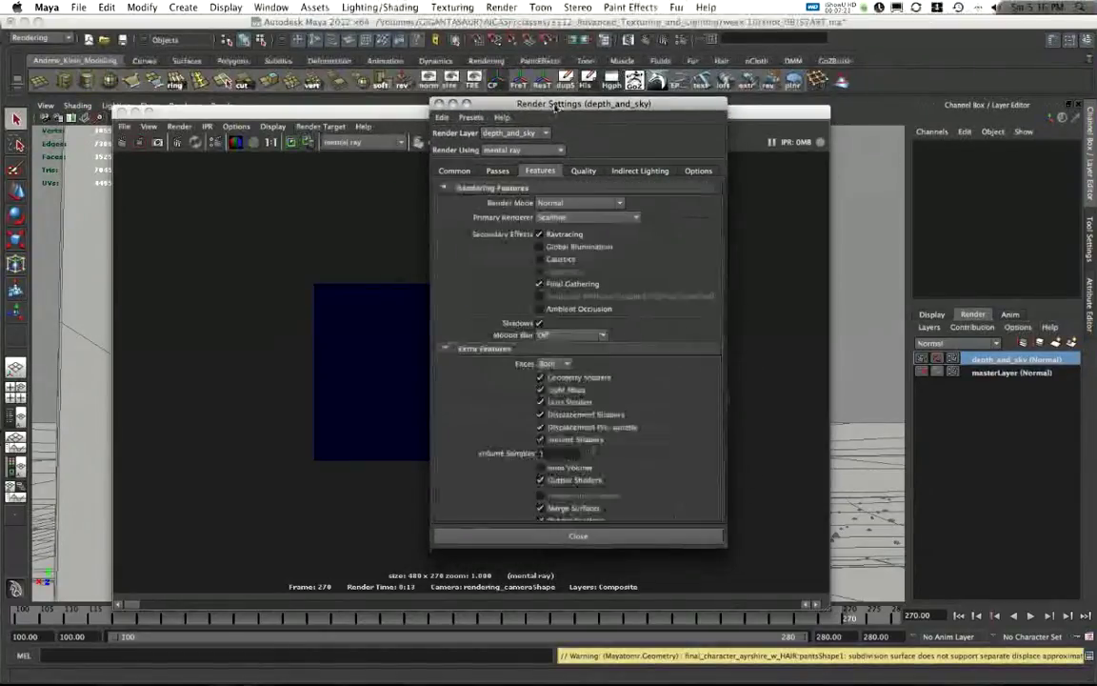
right_click(564, 288)
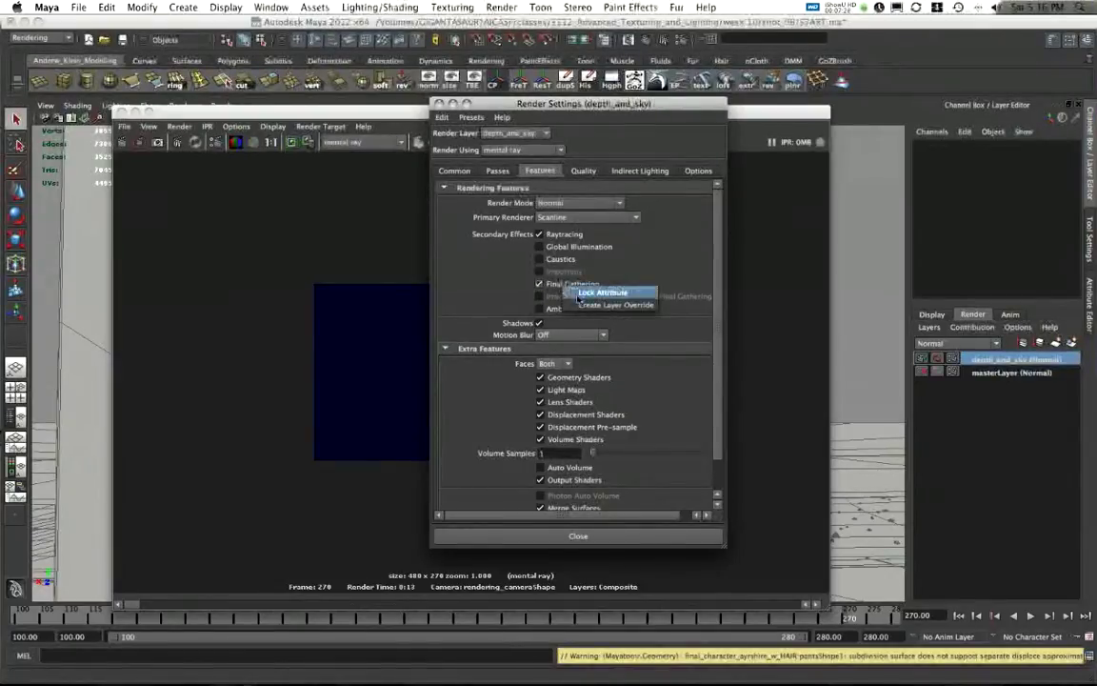
click(585, 304)
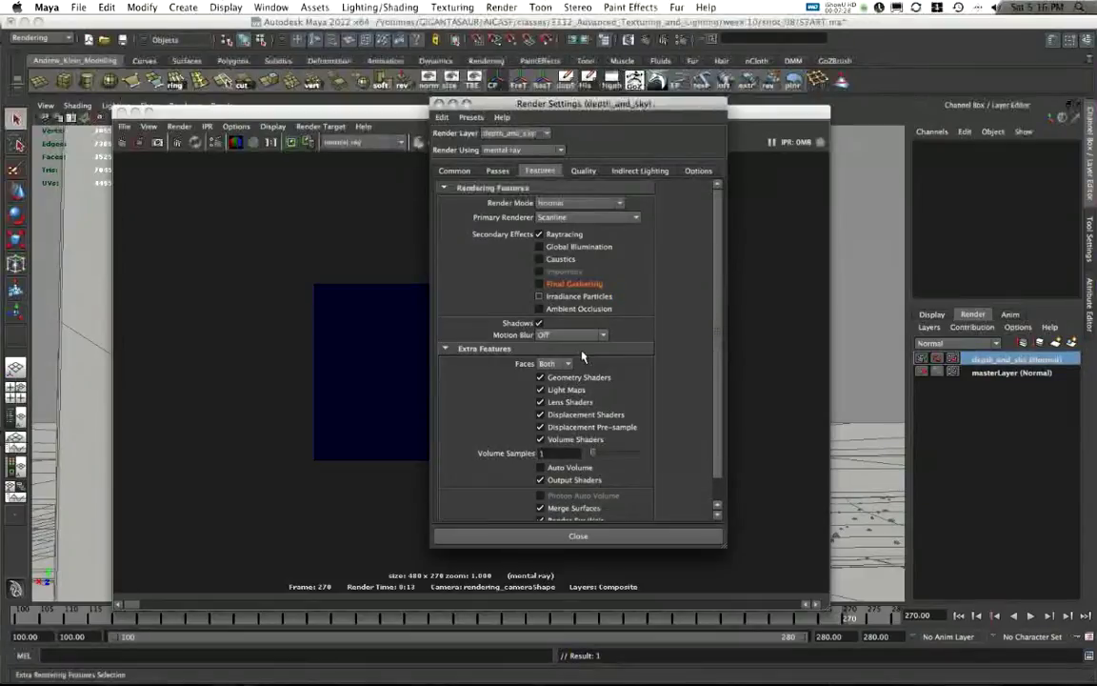
Step: Create a layer override for Raytracing, turn it off, and redo the test render with the Render Settings closed
right_click(560, 237)
click(605, 256)
click(539, 233)
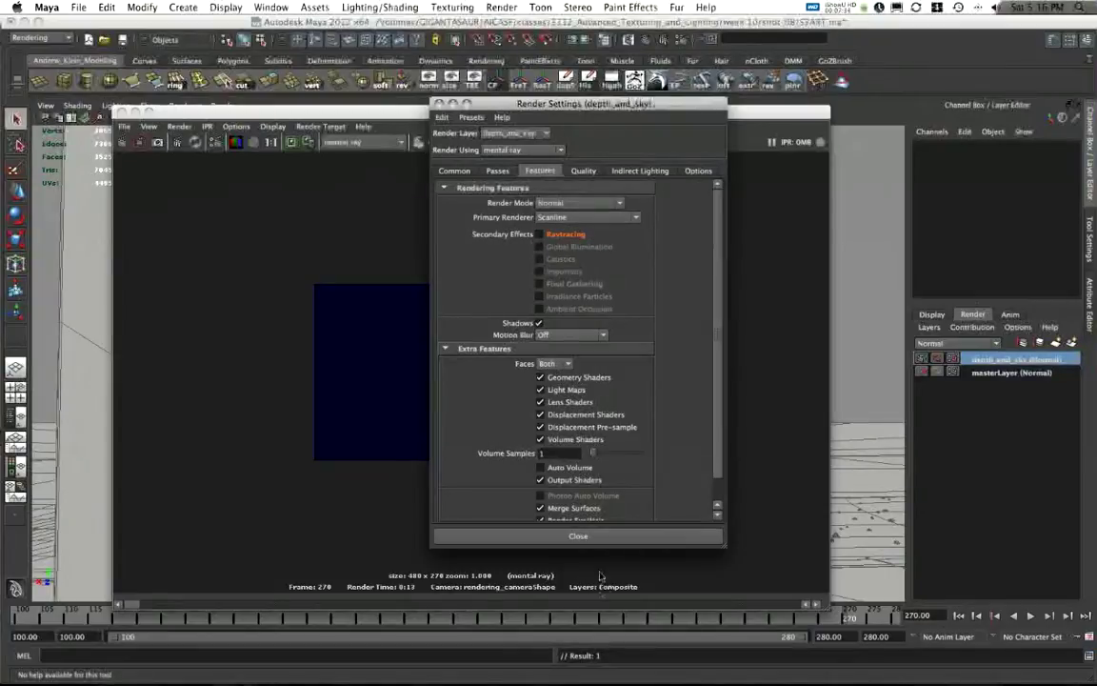
click(583, 537)
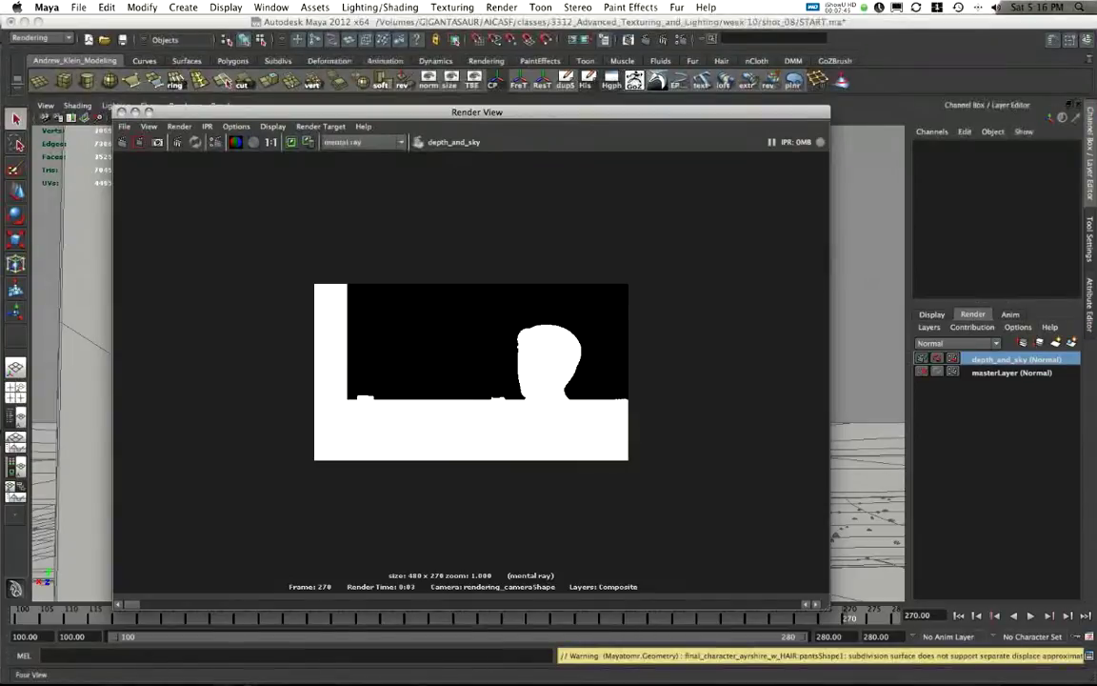
Step: Switch to Finder, preview masterLayer_sky_Opacity.100.tif for comparison, and return to Maya's Render View
key(super+Tab)
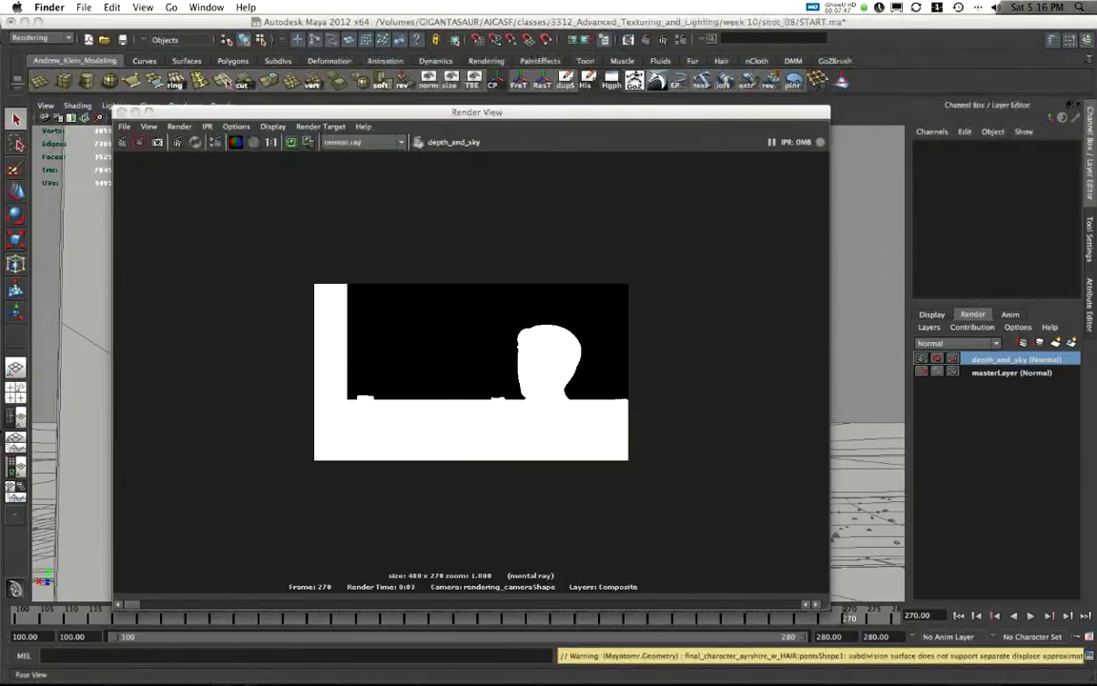
key(space)
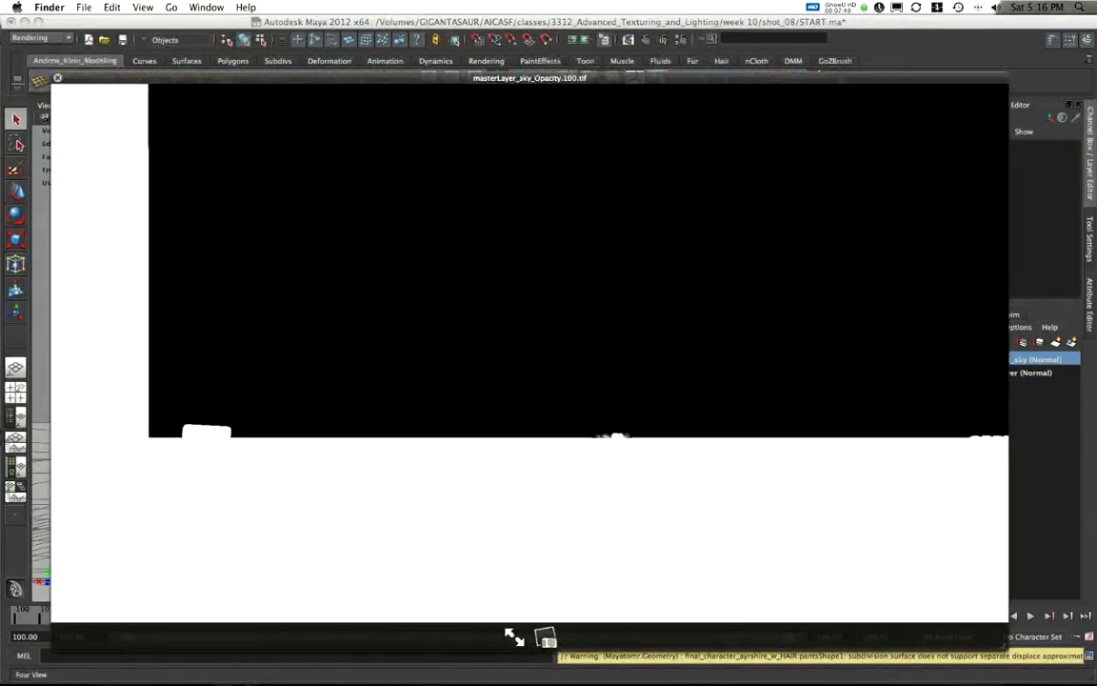
mouse_move(347, 69)
mouse_down()
mouse_move(319, 29)
mouse_move(398, 96)
mouse_move(359, 79)
mouse_up()
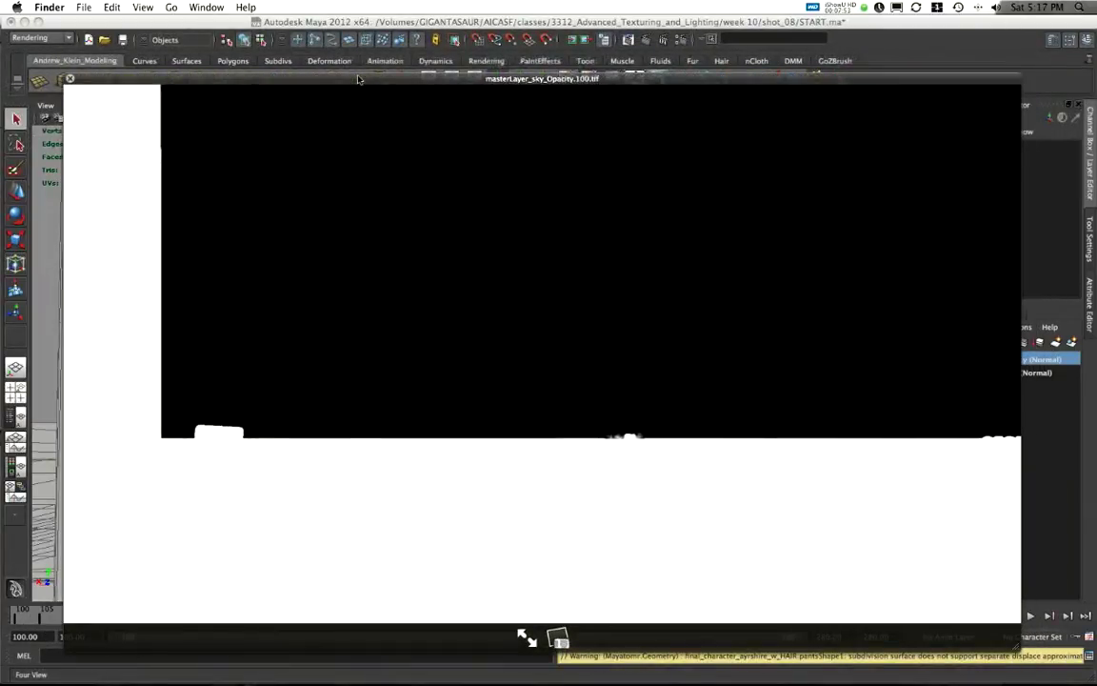
key(space)
click(522, 527)
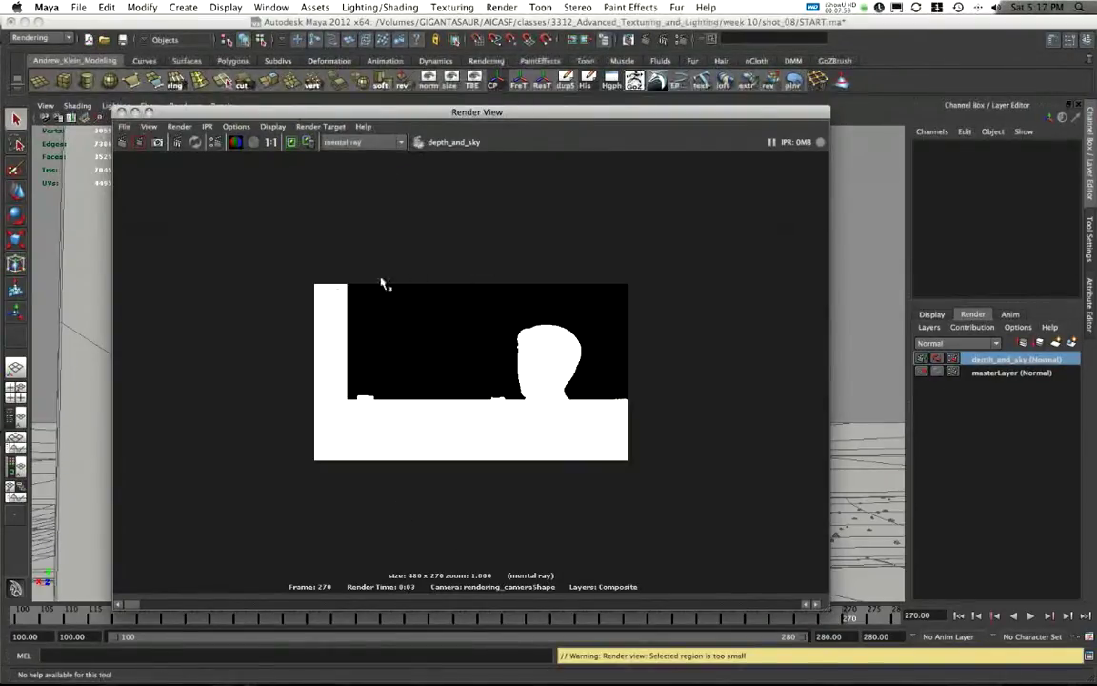
Step: Set the test resolution to Render Settings (1920x1080) and redo the test render
click(240, 127)
mouse_move(271, 171)
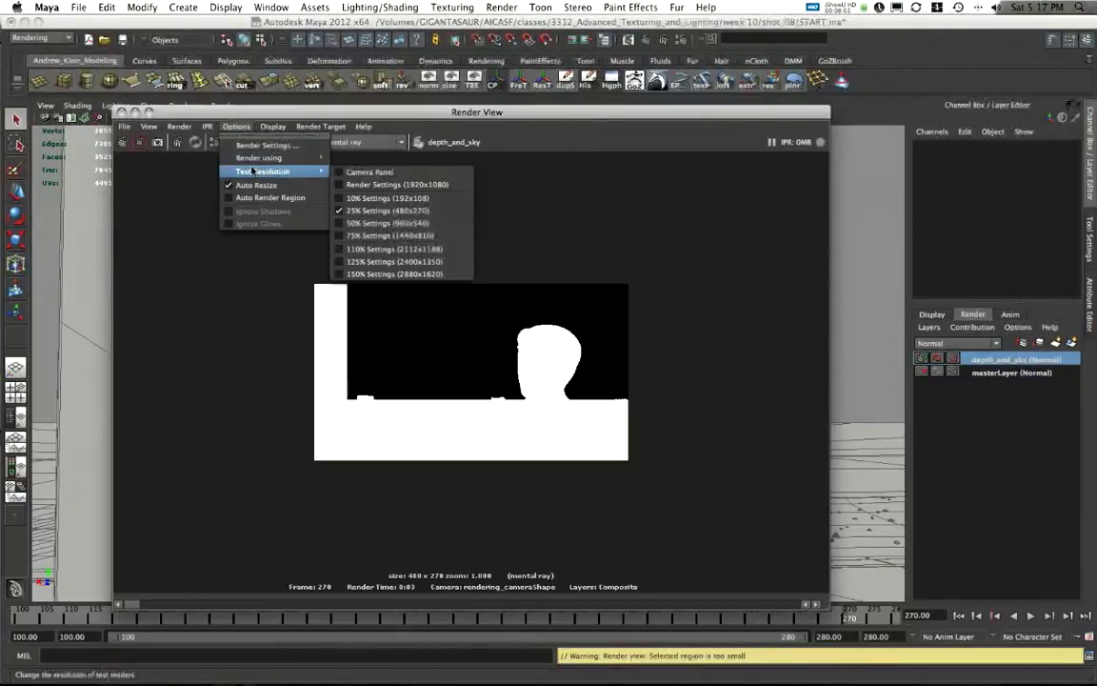
click(360, 184)
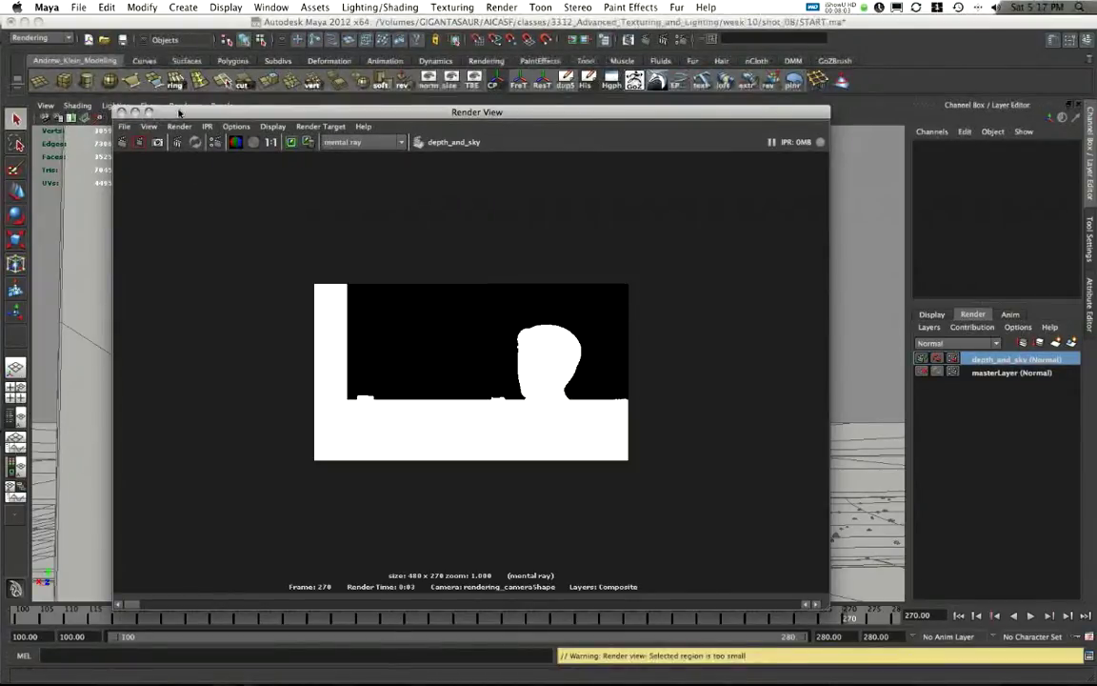
click(124, 142)
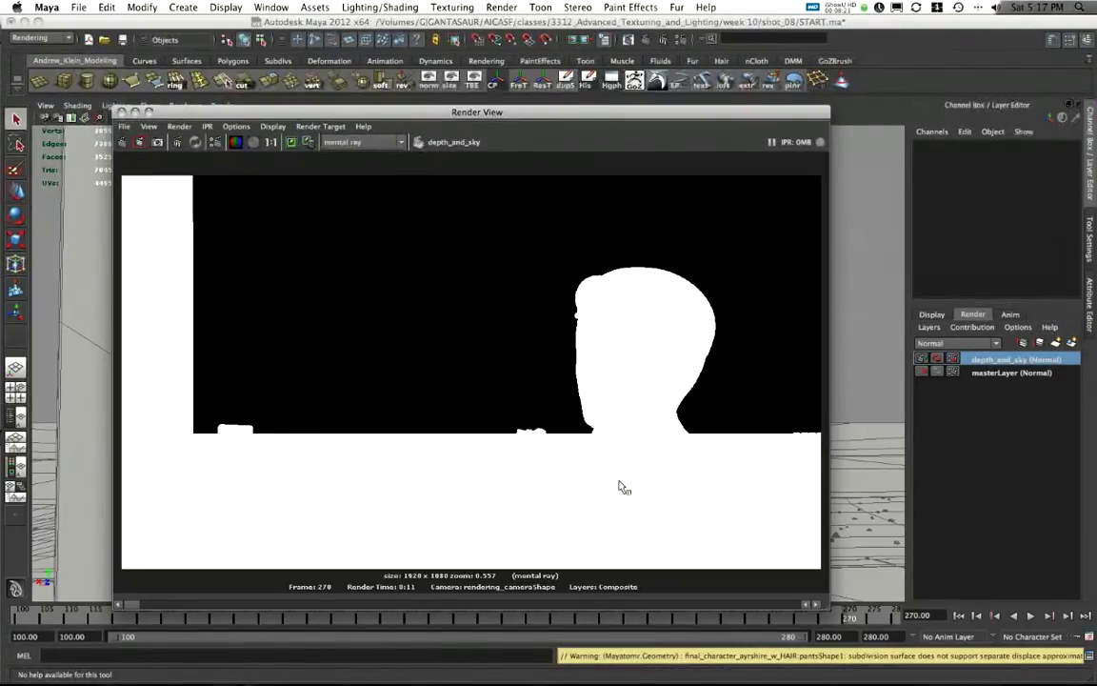
Step: Switch to After Effects and bring up the shot_08_BG composition
key(ctrl+Right)
click(706, 648)
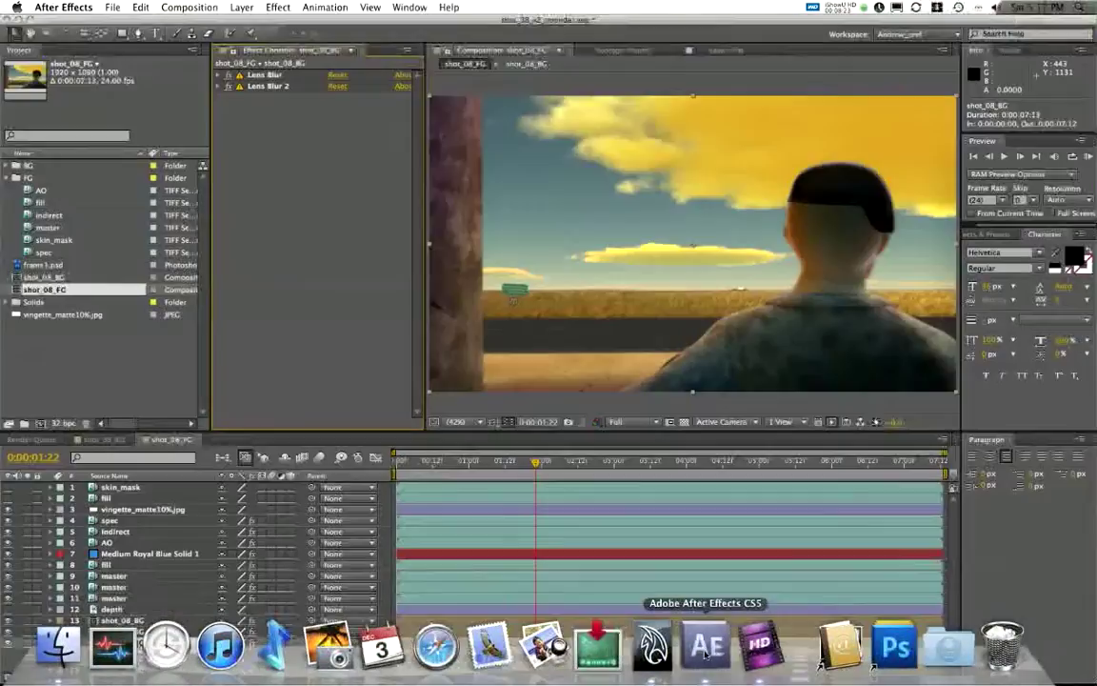
click(104, 439)
click(459, 429)
click(476, 446)
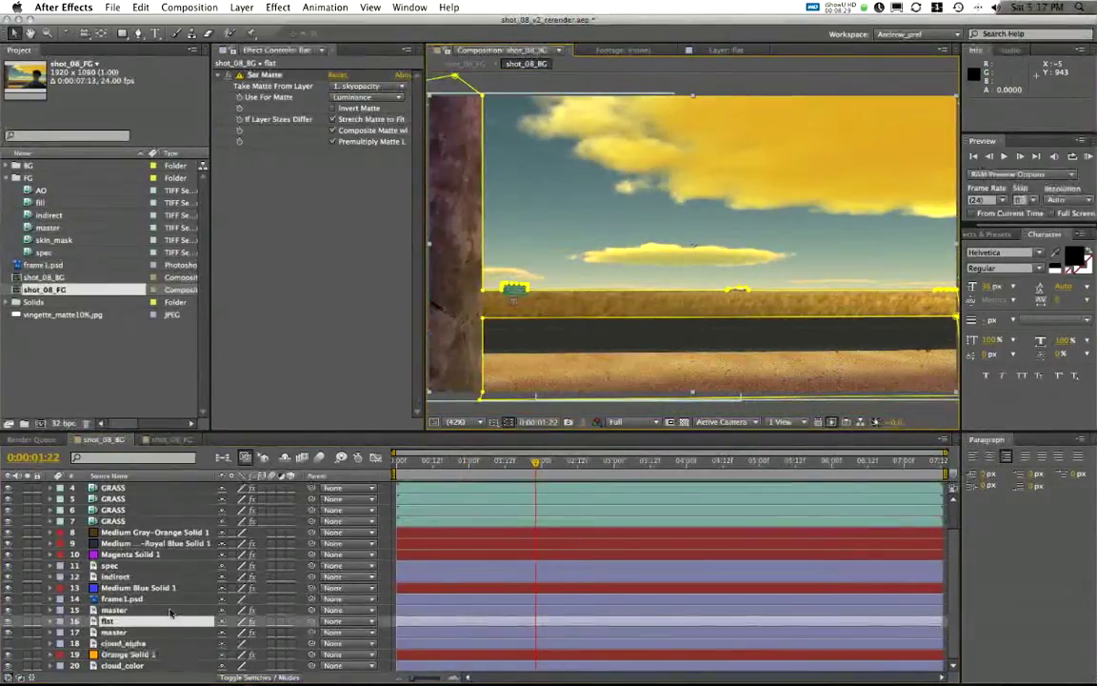
Step: Hide the layers of shot_08_BG down to cloud_color, leave only master layer 17 shown, and select it
click(7, 488)
drag(8, 500, 8, 657)
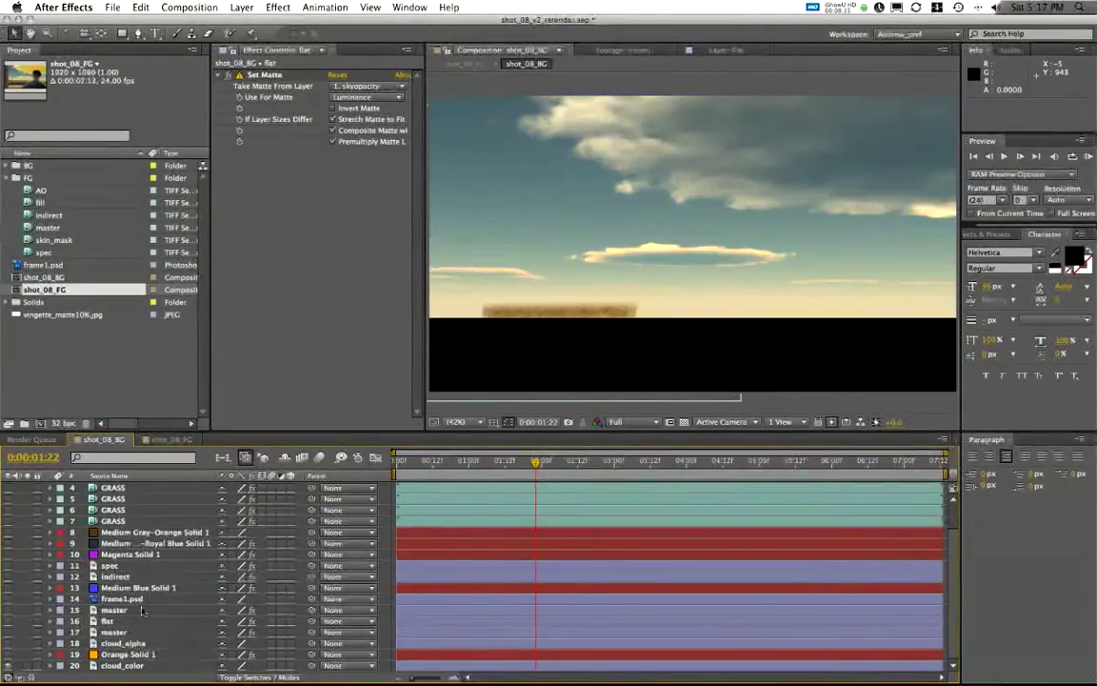
click(8, 666)
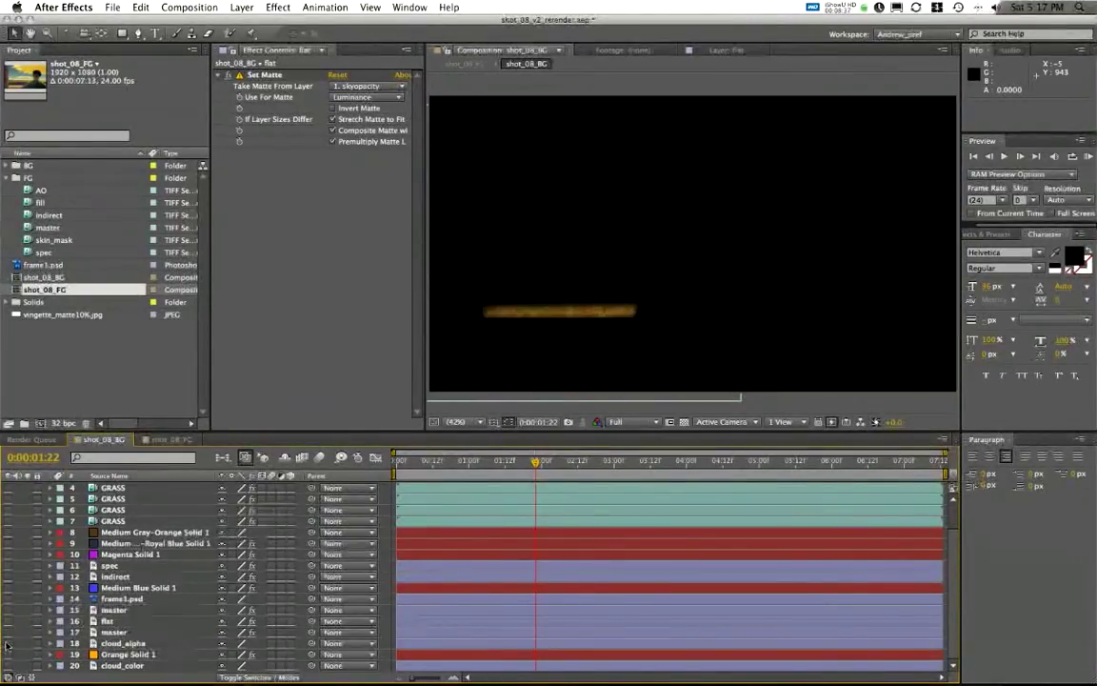
click(8, 631)
click(114, 631)
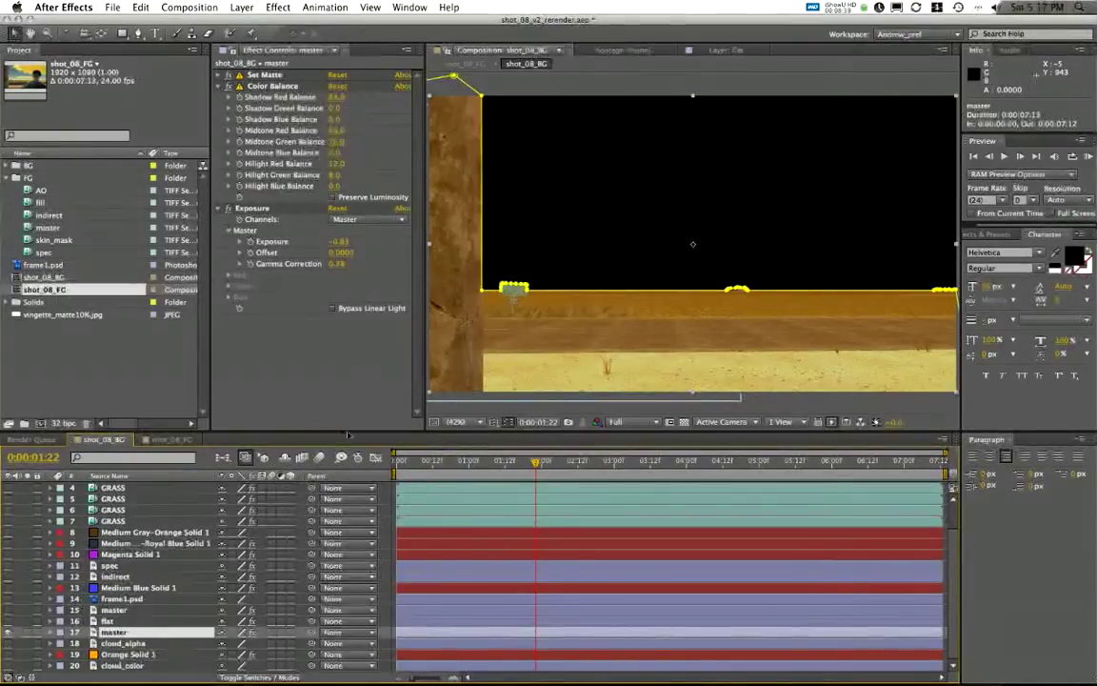
Step: Turn off the Set Matte, Color Balance and Exposure effects on master layer 17
click(229, 75)
click(229, 86)
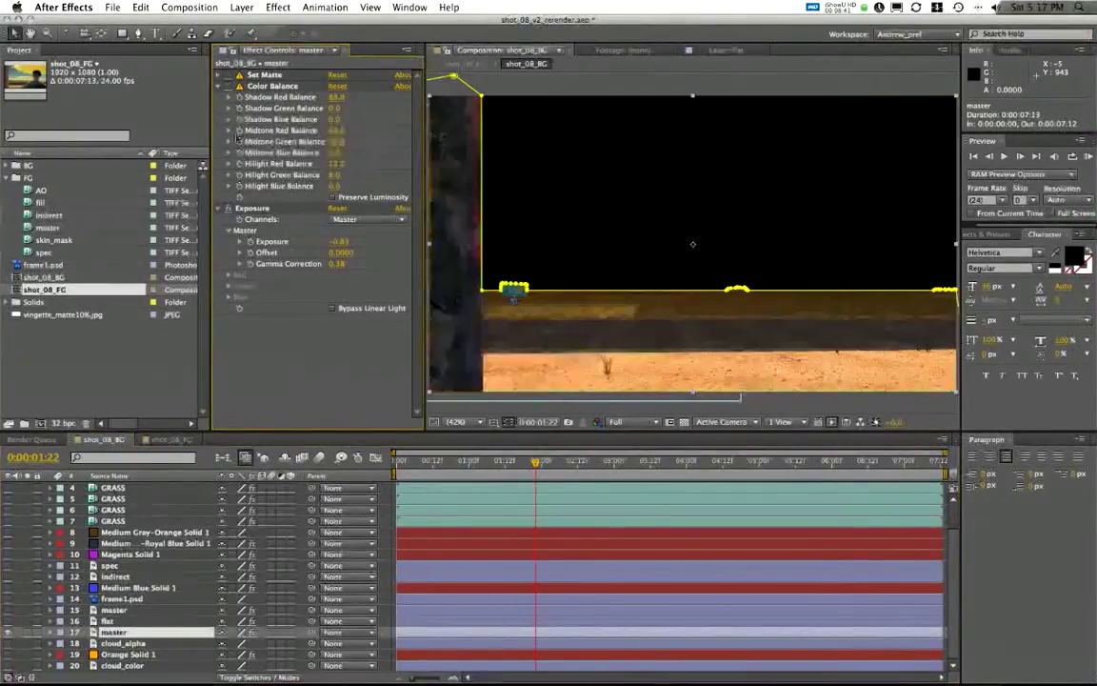
click(228, 208)
Step: Delete Mask 1 from master layer 17 to expose its unmasked sky, undo the deletion, and collapse the layer
click(594, 348)
click(51, 632)
click(51, 634)
click(74, 611)
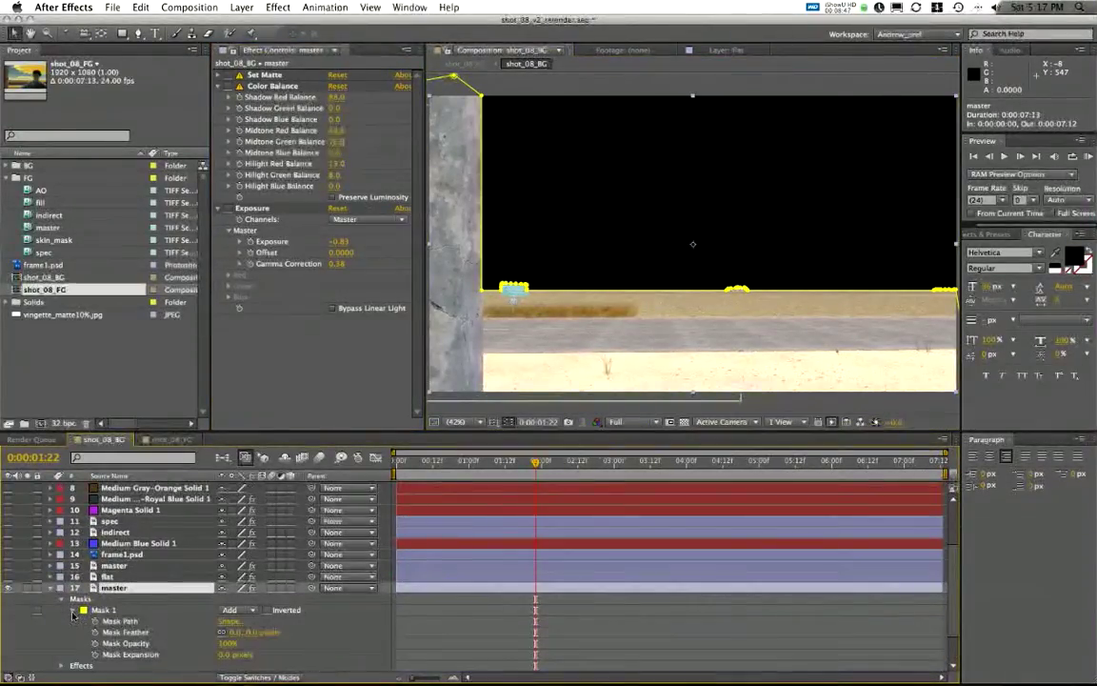
scroll(96, 620, down, 3)
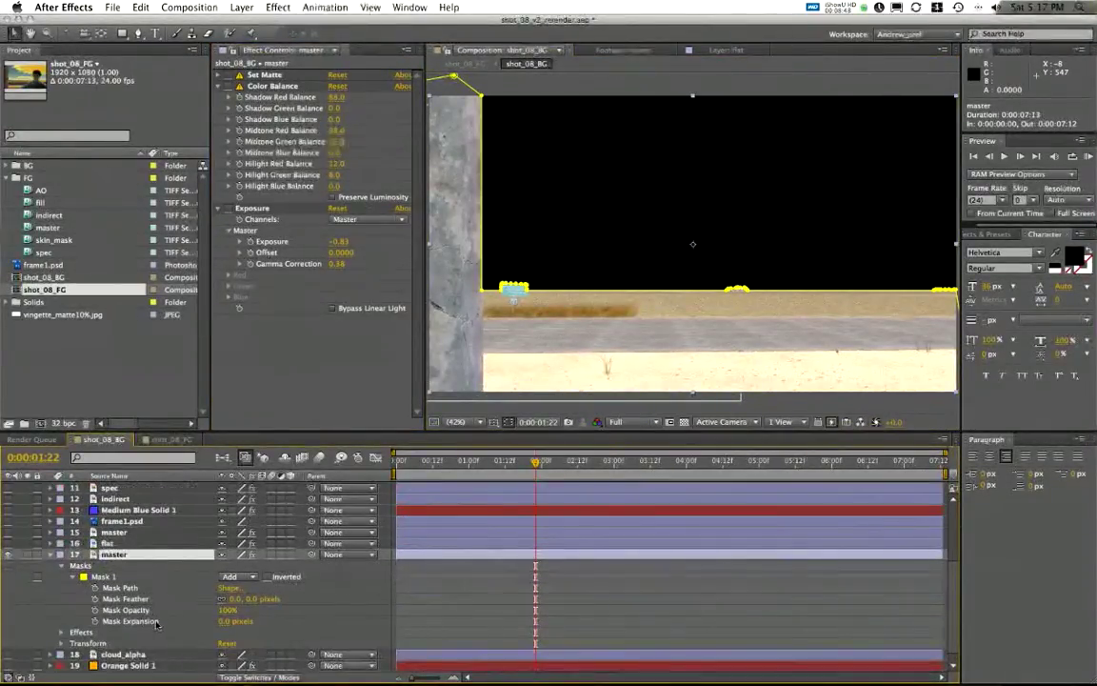
click(105, 577)
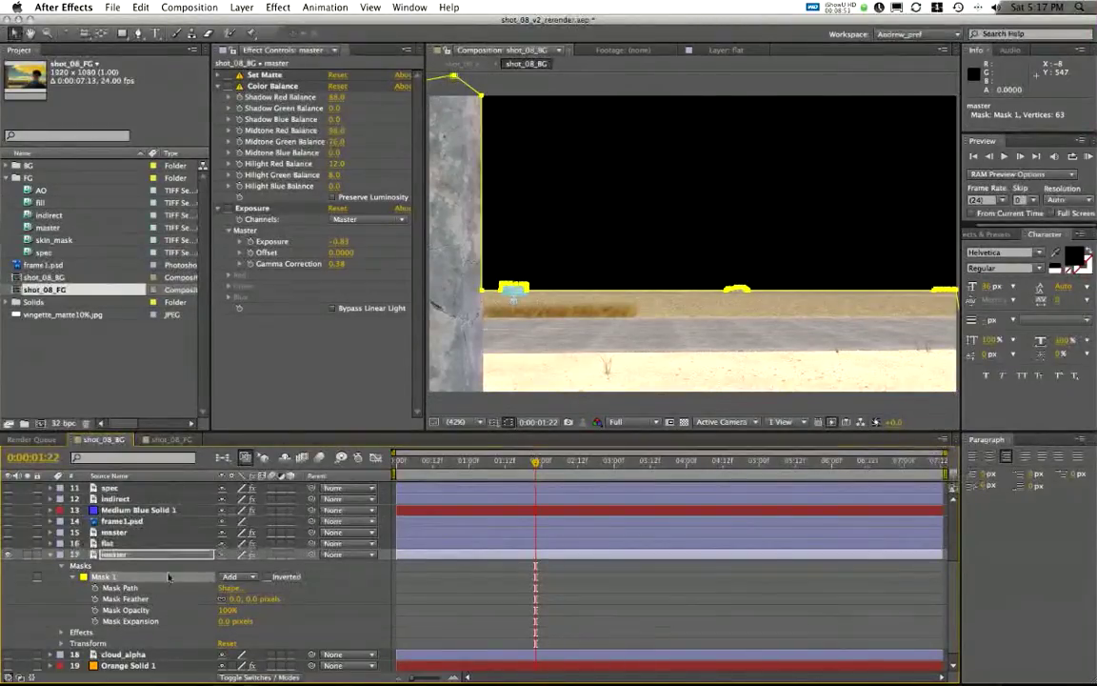
key(Delete)
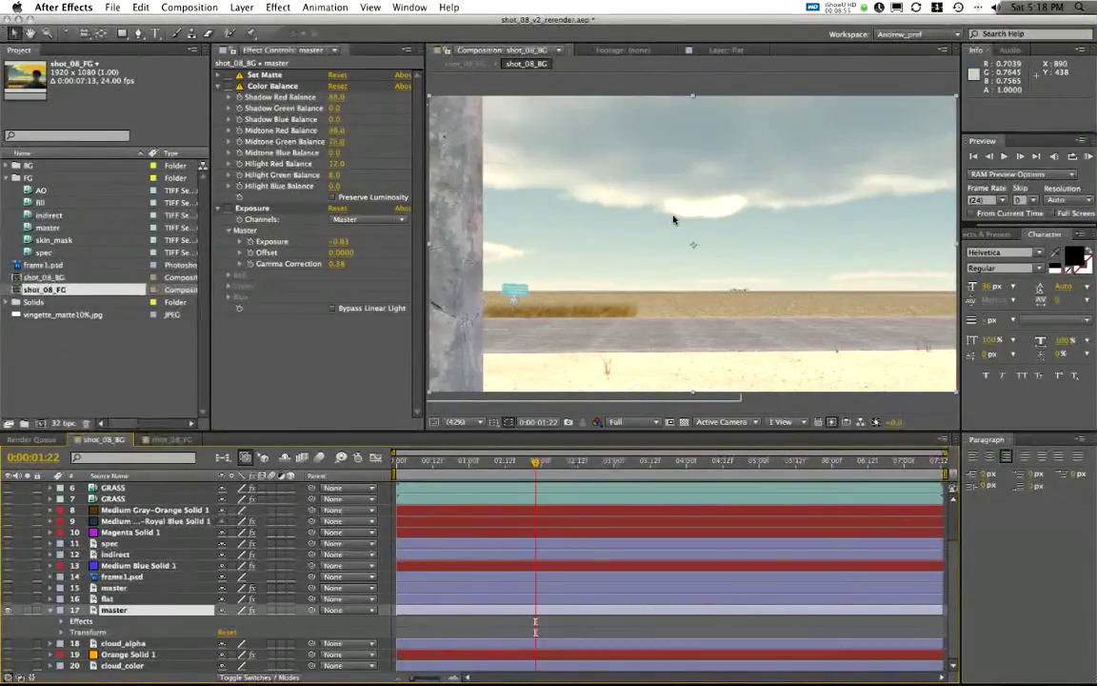
key(super+z)
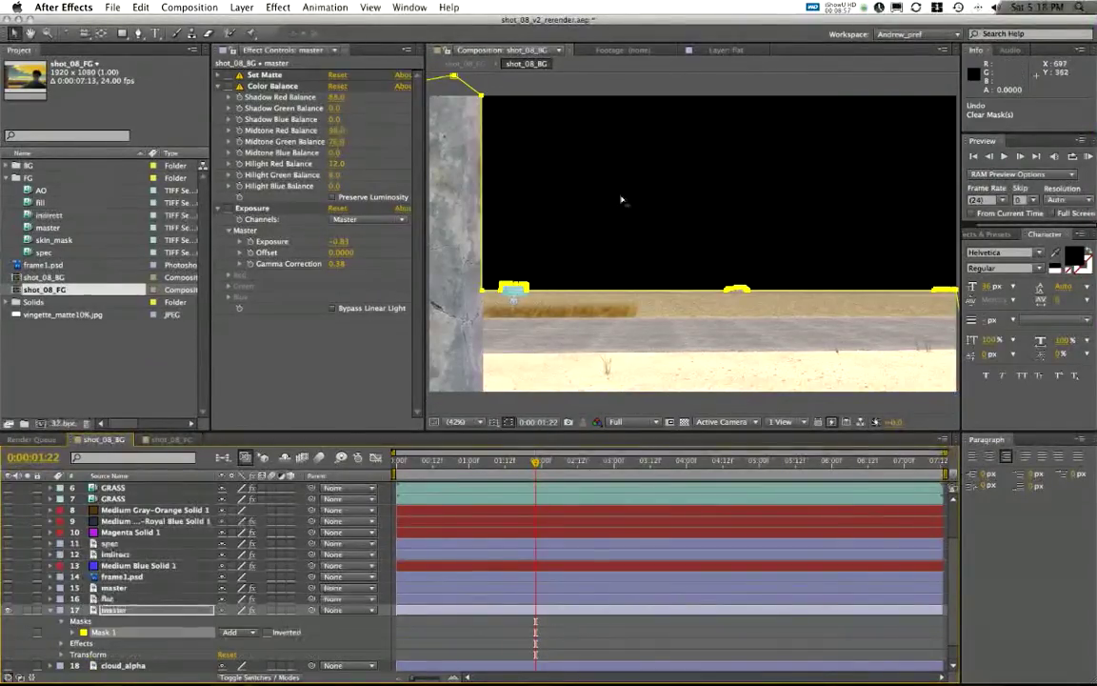
click(50, 611)
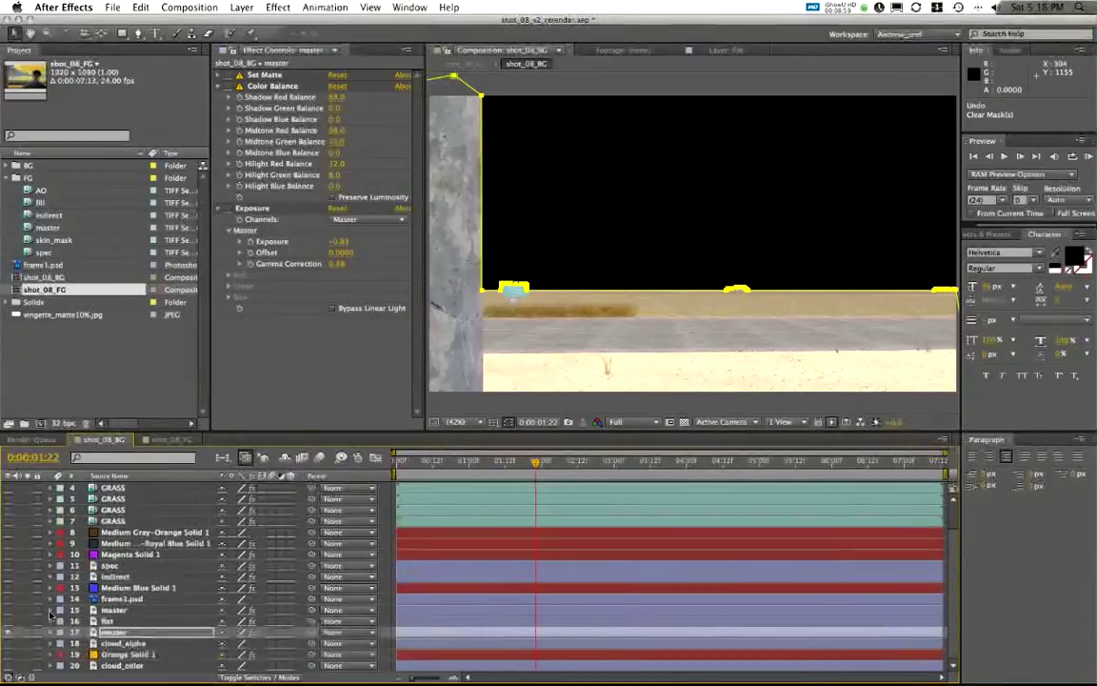
Step: Show cloud_color and Orange Solid 1 again, and re-enable master layer 17's Exposure, Color Balance and Set Matte effects
click(9, 666)
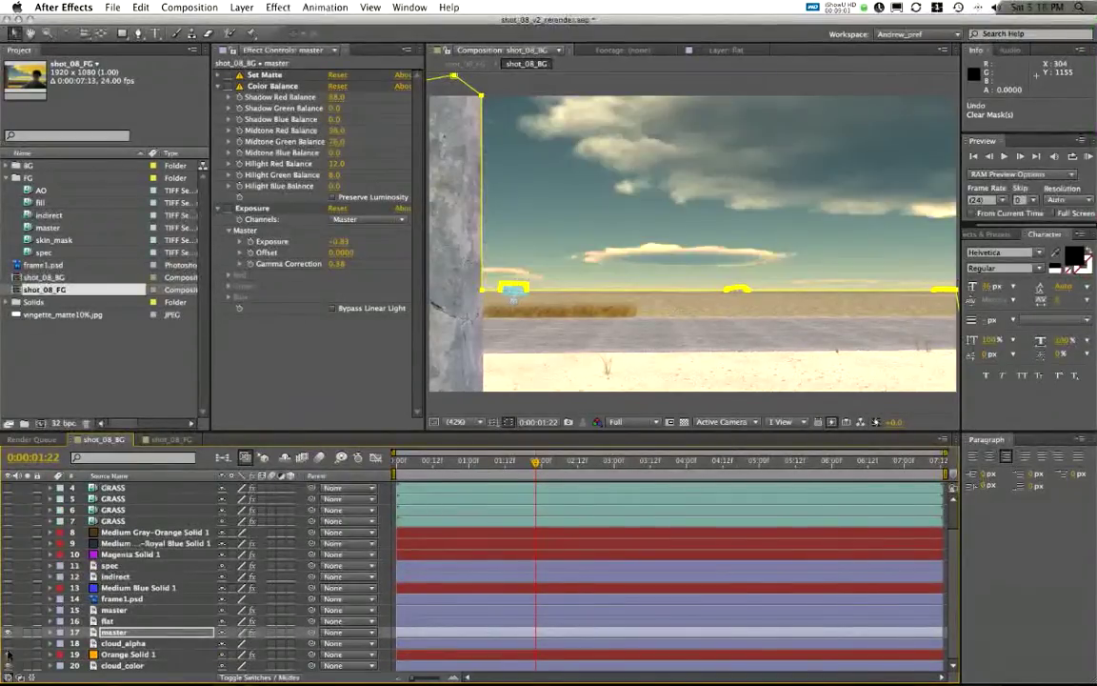
click(8, 656)
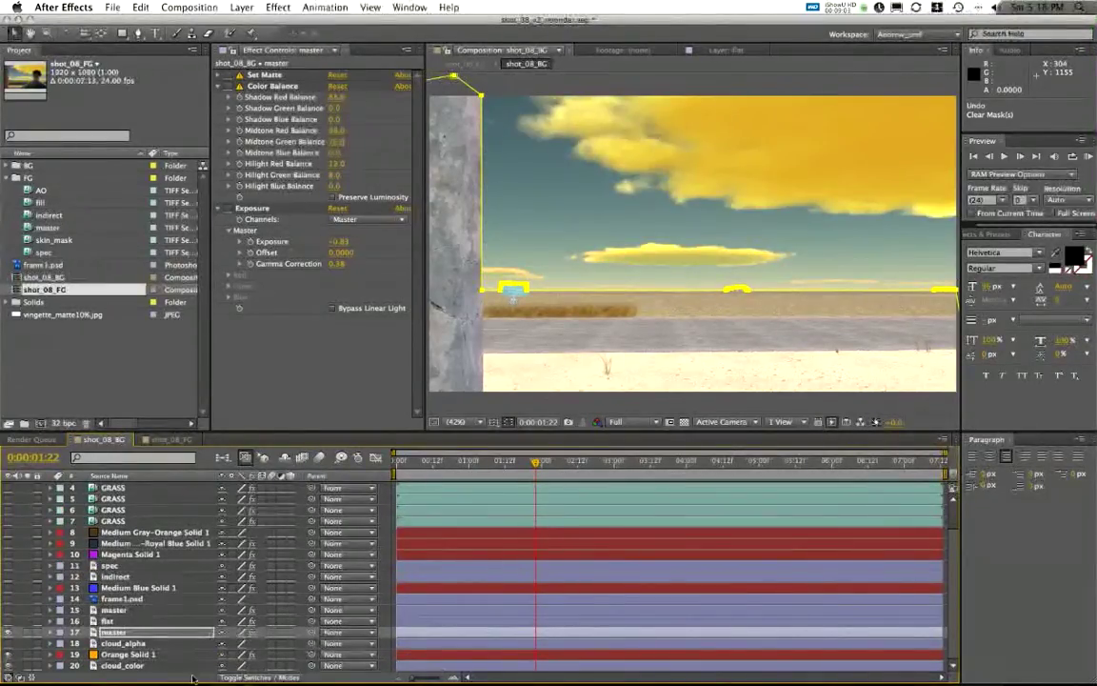
click(228, 207)
click(228, 86)
click(229, 75)
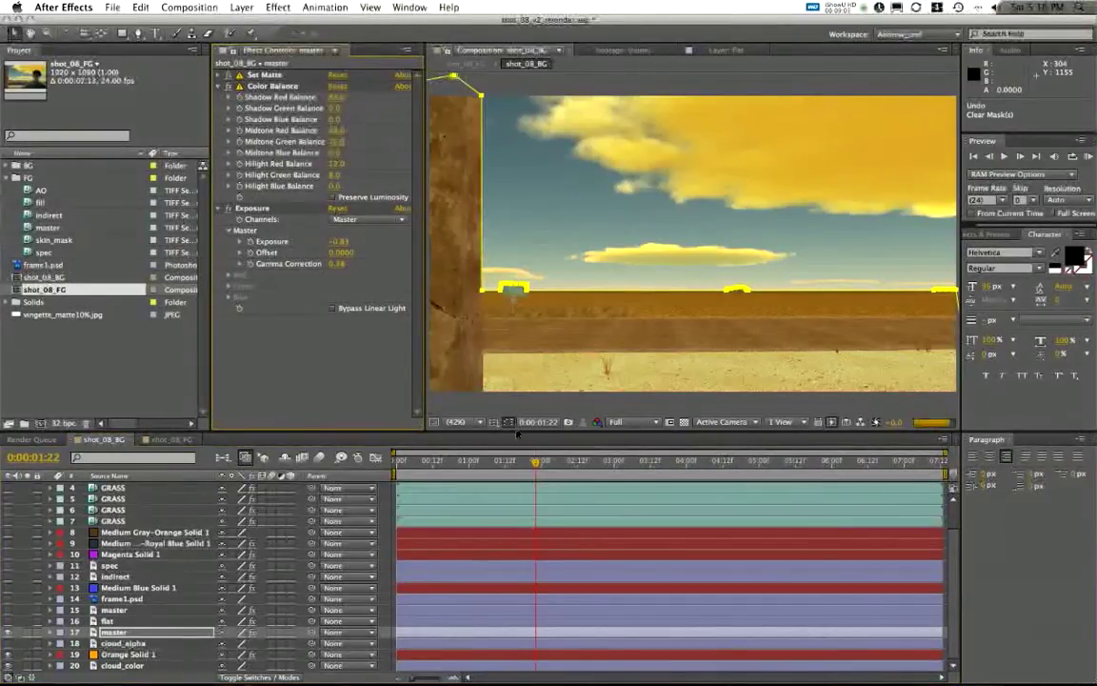
Step: Turn the remaining hidden layers of shot_08_BG back on, from flat up through the solids to the four GRASS layers
click(8, 643)
click(8, 644)
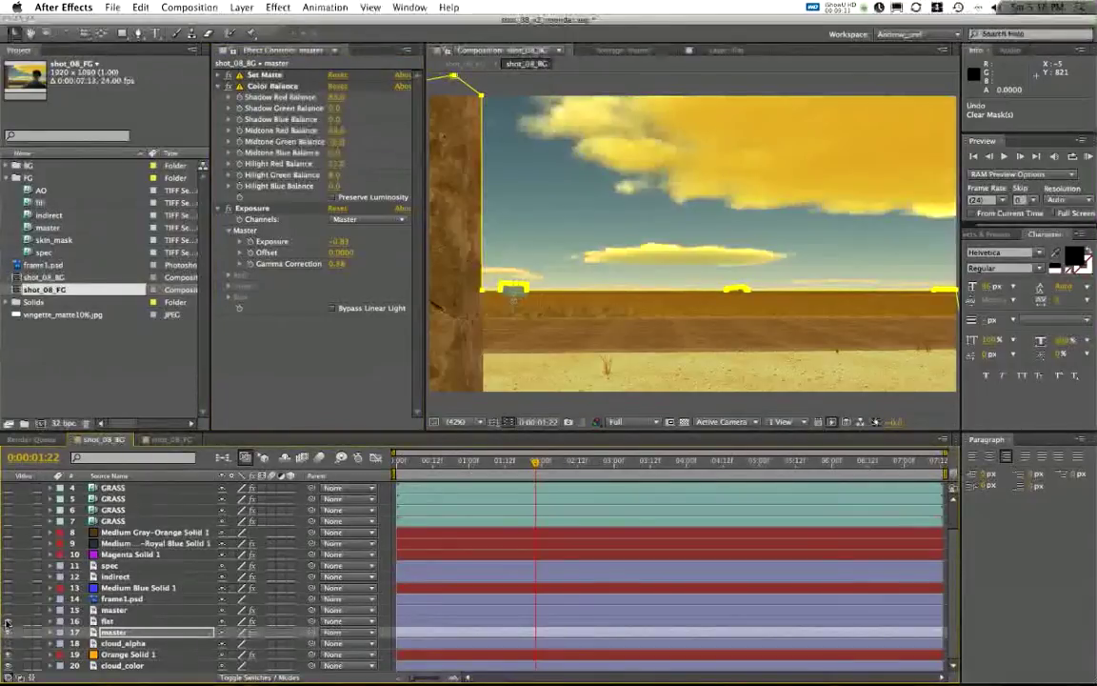
click(8, 622)
click(8, 610)
key(super+shift+a)
click(8, 598)
click(9, 566)
click(8, 554)
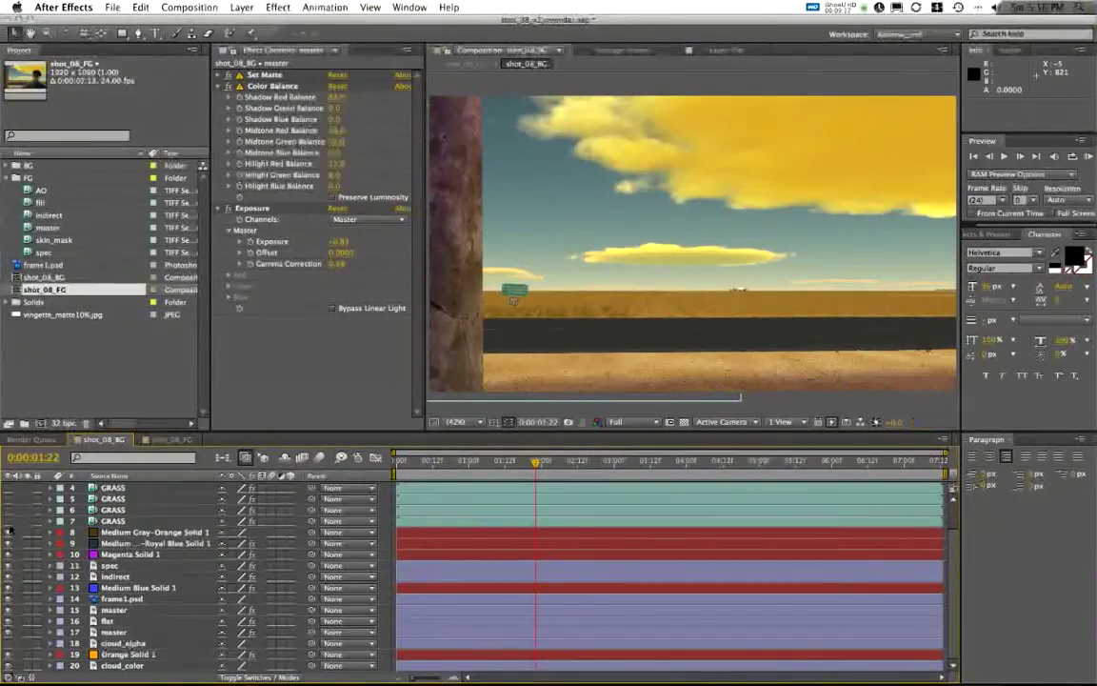
click(8, 531)
click(9, 521)
click(8, 509)
click(9, 498)
click(9, 488)
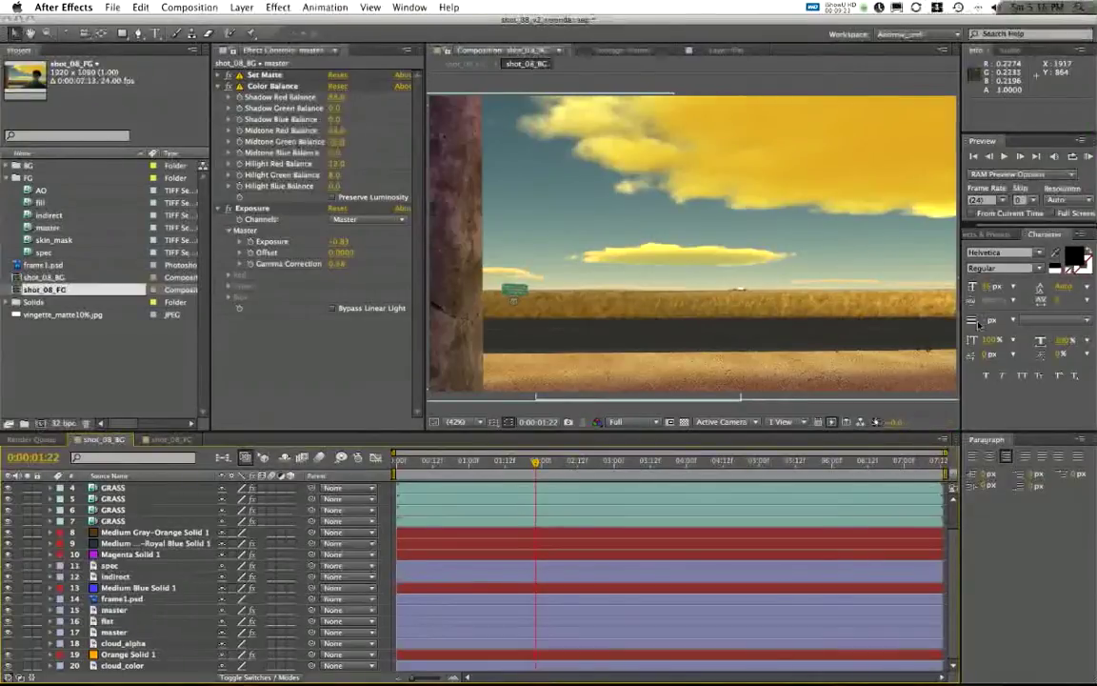
Step: Switch back to Maya, review the full-size depth_and_sky render, and clear the Render View off the viewport
mouse_move(705, 678)
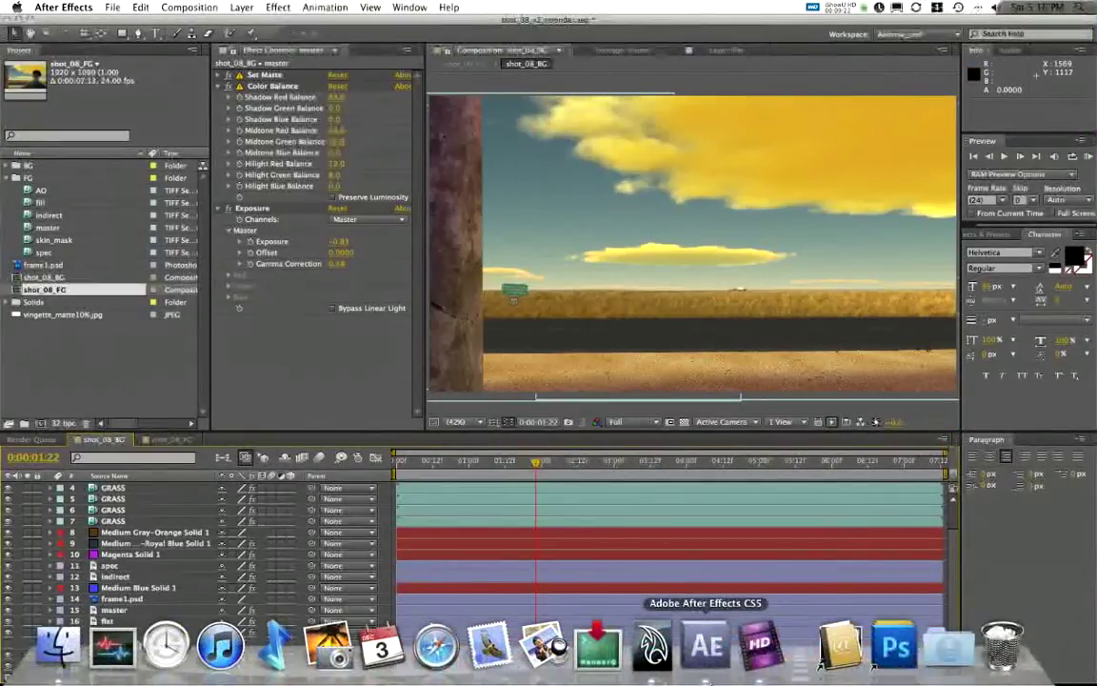
click(653, 648)
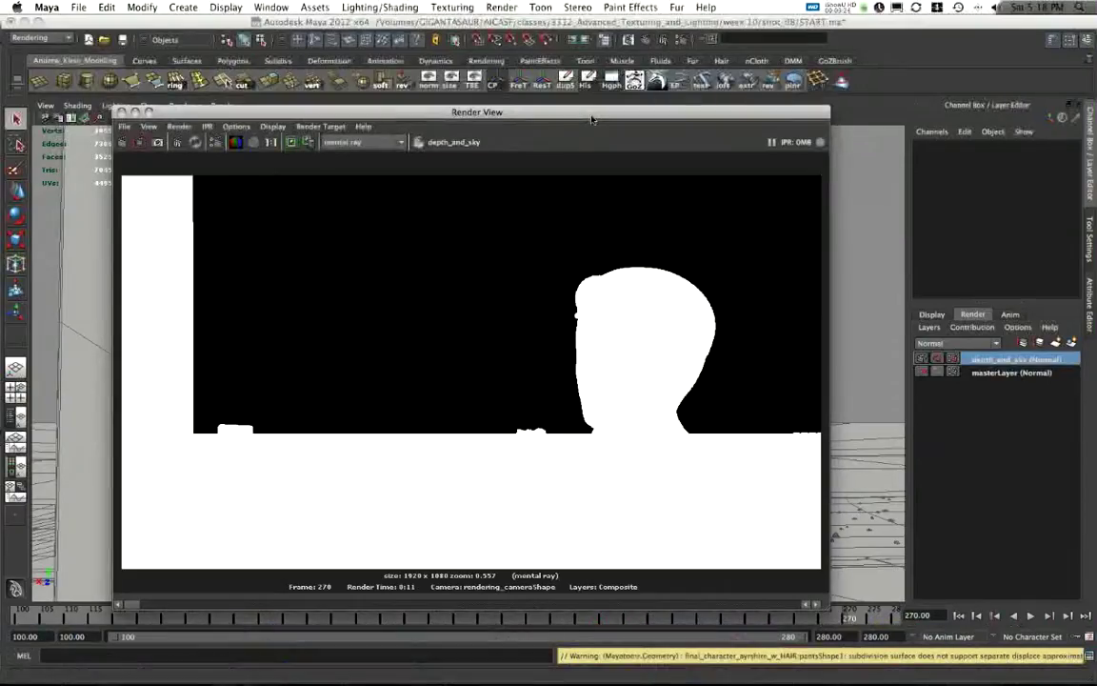
drag(597, 111, 570, 107)
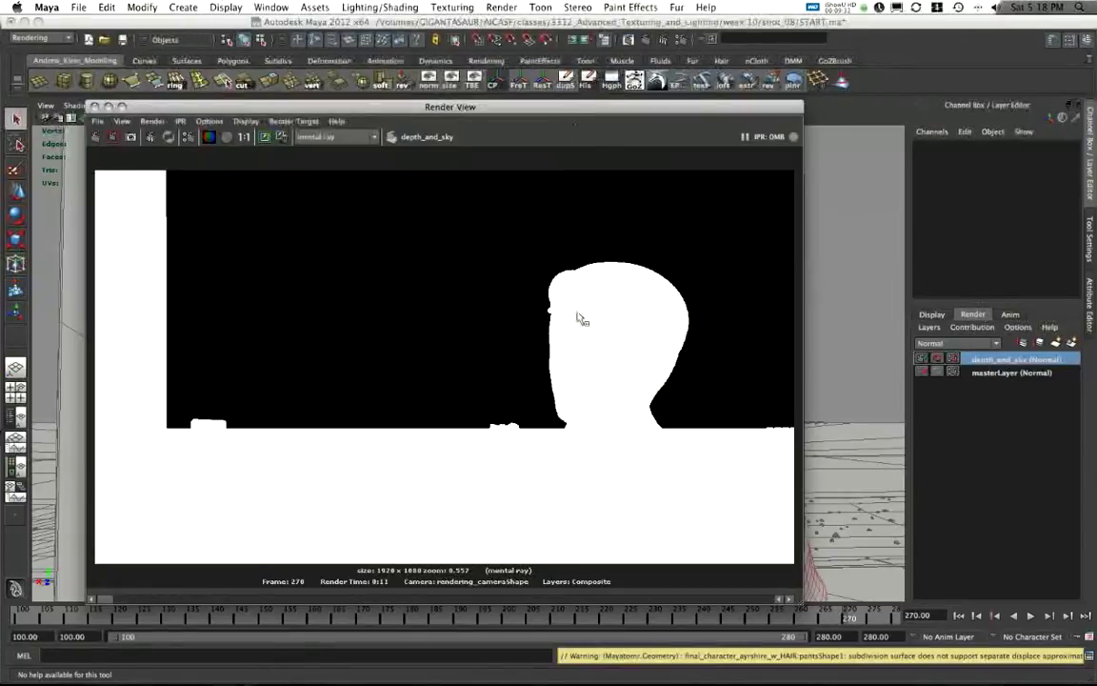
drag(586, 110, 614, 127)
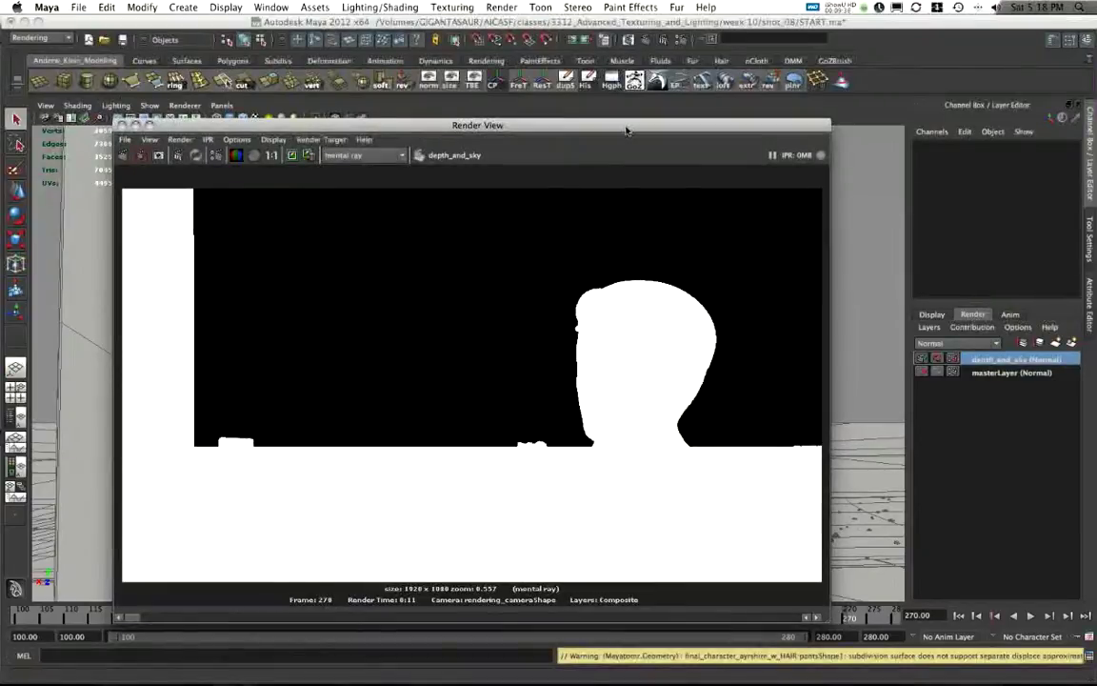
double_click(627, 129)
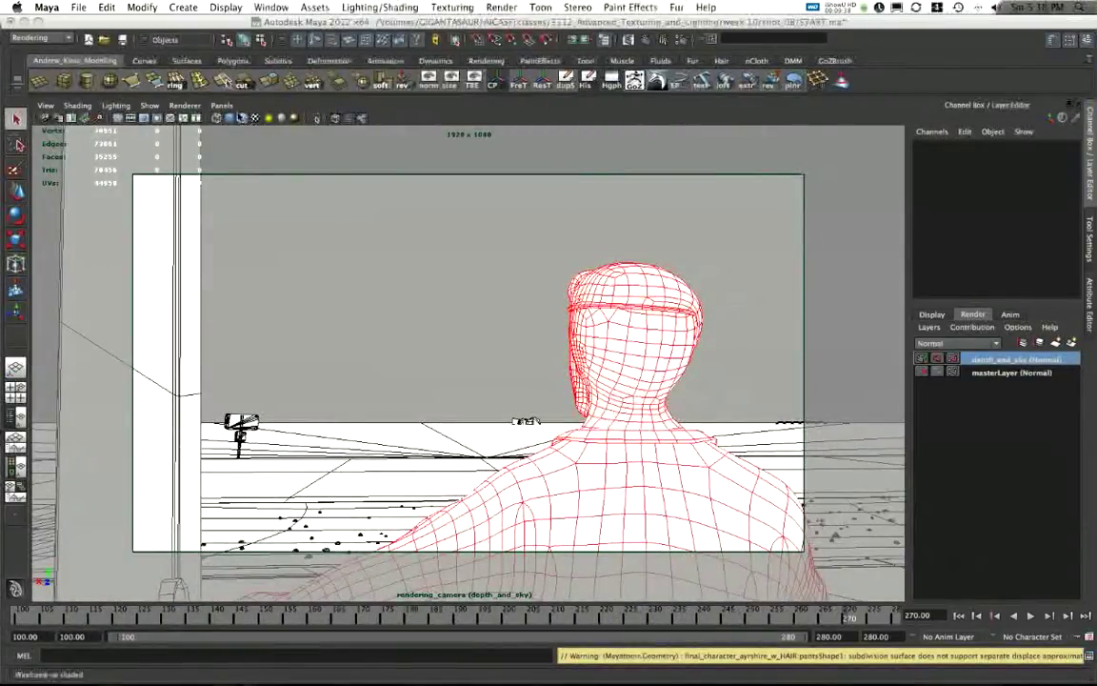
Step: Switch the viewport to the persp camera and examine the bus stop scene's layout from several angles
click(221, 105)
mouse_move(243, 116)
click(370, 120)
alt+drag(419, 316, 673, 378)
alt+right_drag(673, 377, 410, 352)
alt+middle_drag(303, 371, 521, 344)
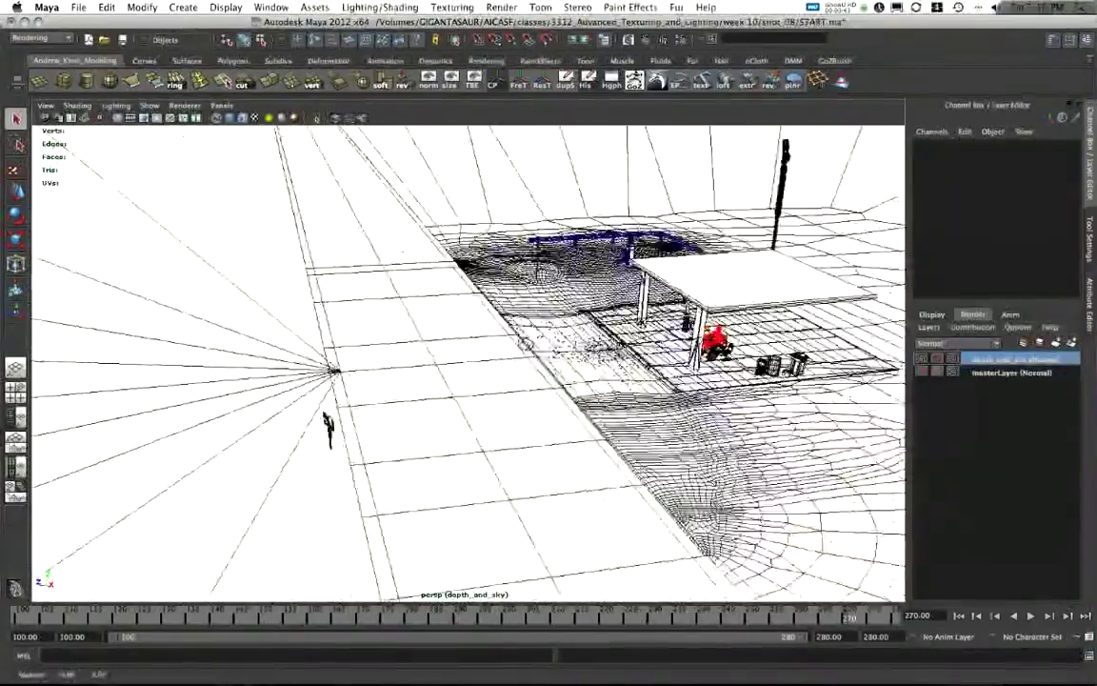
alt+drag(522, 344, 453, 329)
alt+right_drag(495, 338, 384, 341)
alt+middle_drag(384, 341, 441, 341)
alt+drag(441, 340, 481, 374)
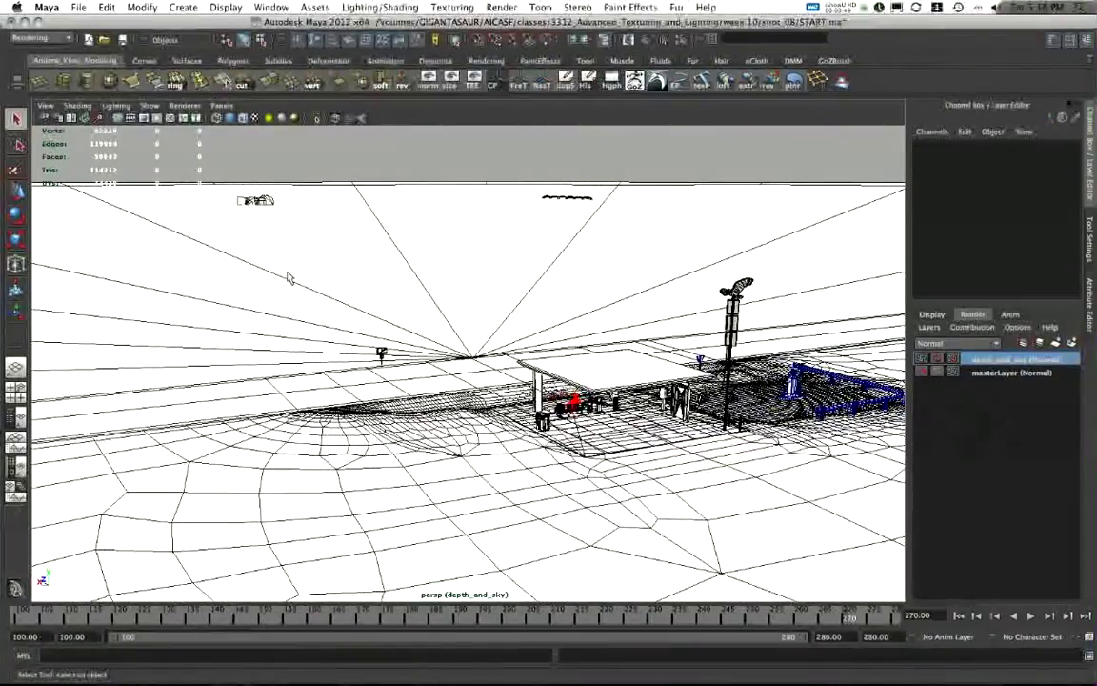
alt+drag(289, 280, 424, 352)
Step: Switch to the top view and look over the bus stop, road and distant ground from above
key(space)
key(space)
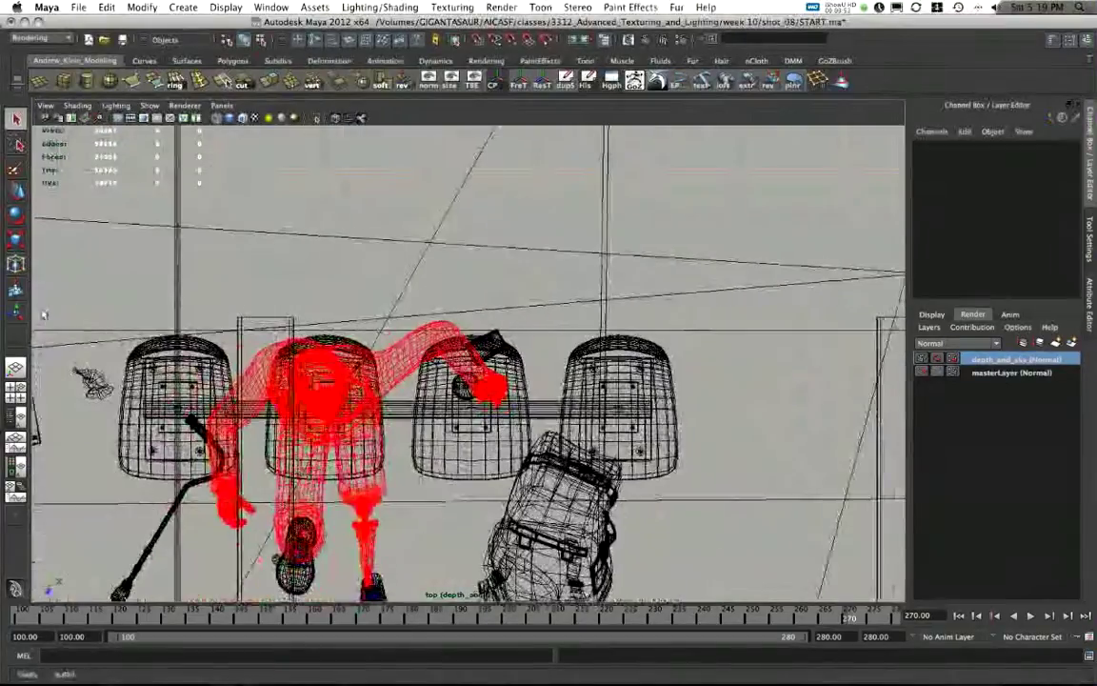
scroll(167, 460, down, 3)
scroll(466, 362, down, 3)
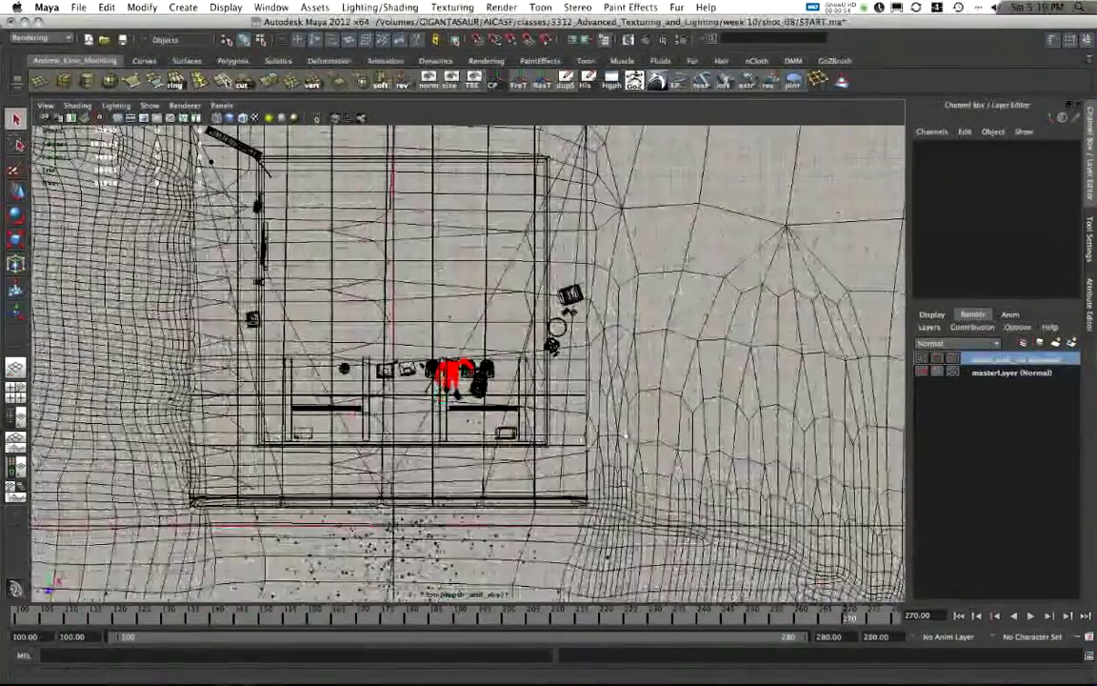
alt+middle_drag(235, 472, 202, 323)
scroll(199, 330, down, 3)
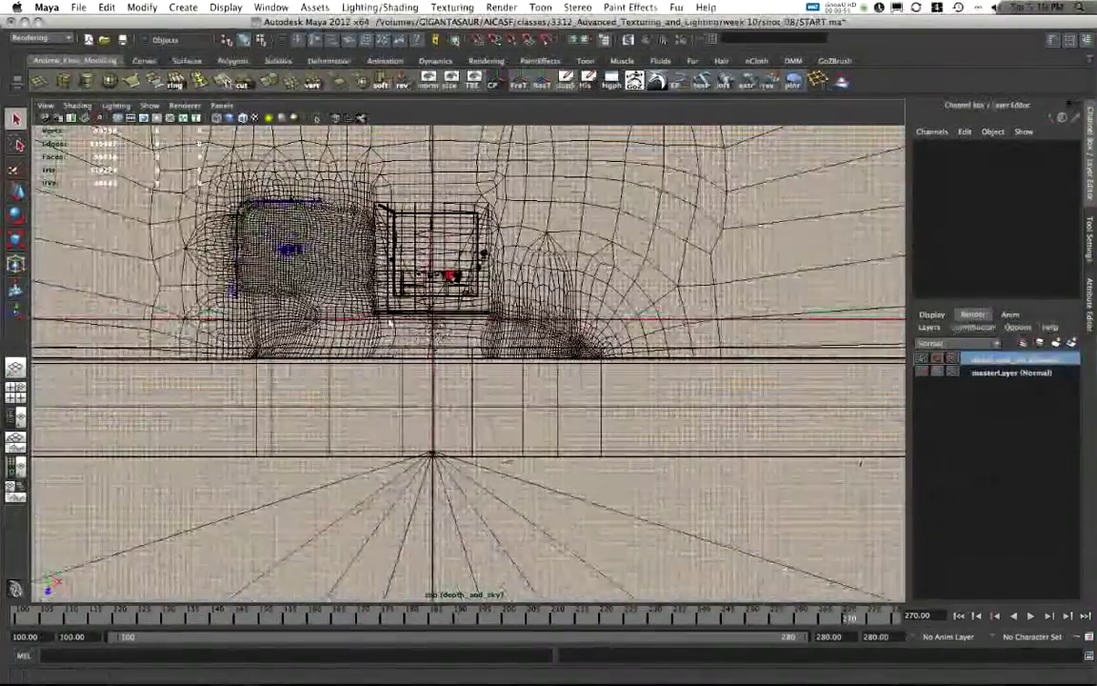
scroll(307, 336, down, 1)
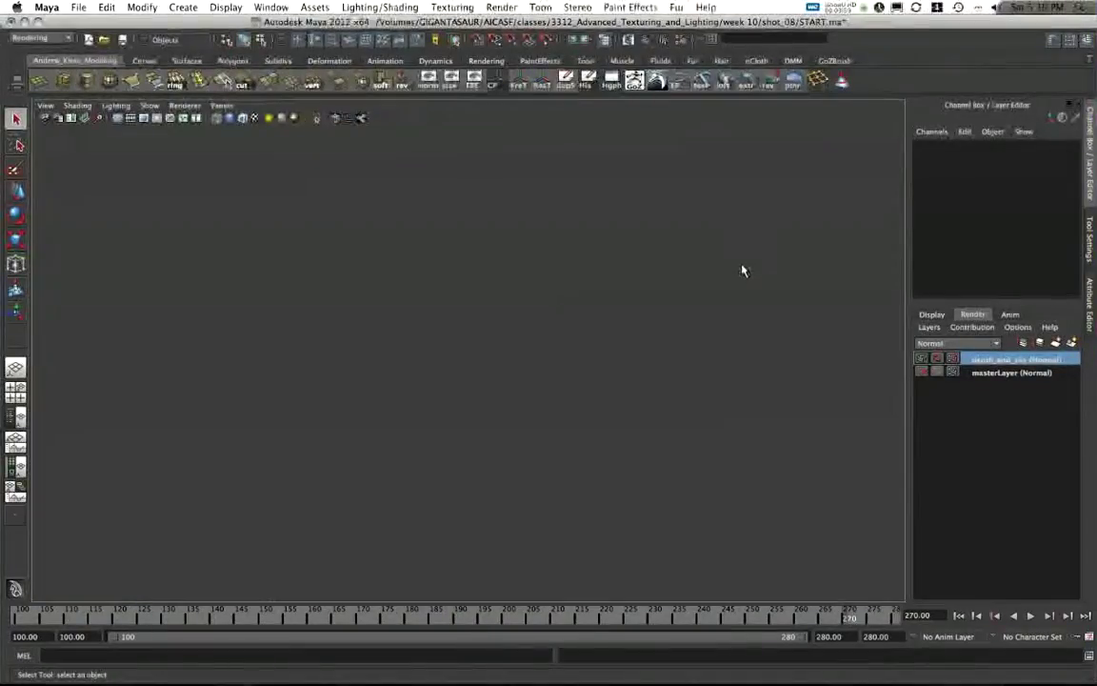
key(space)
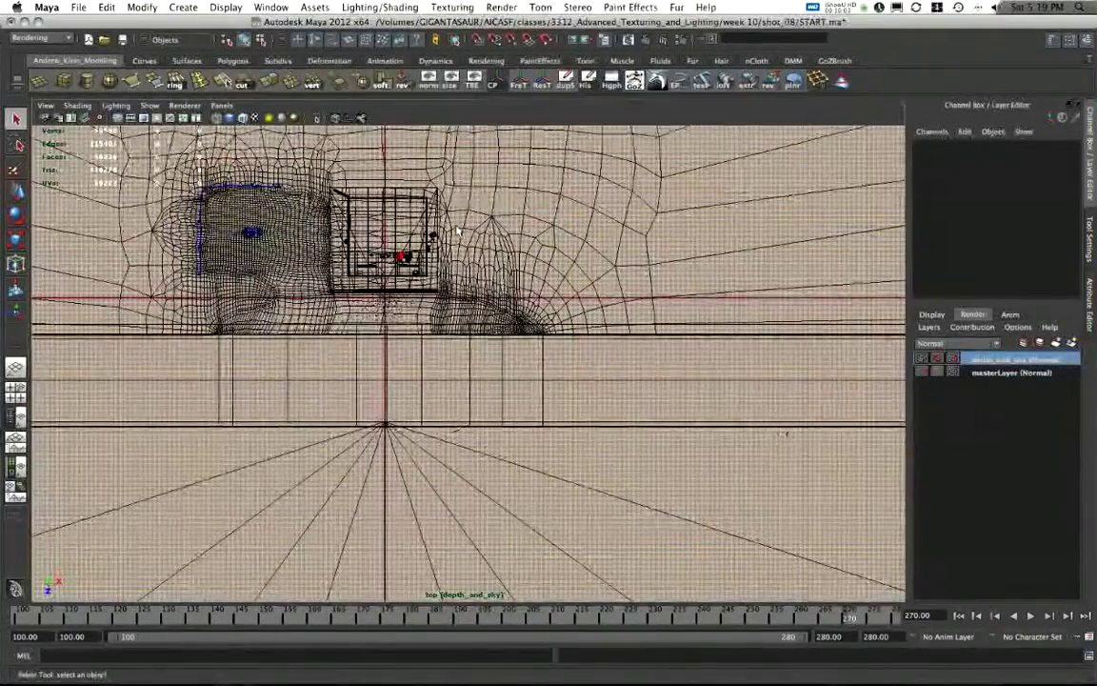
alt+middle_drag(331, 300, 328, 283)
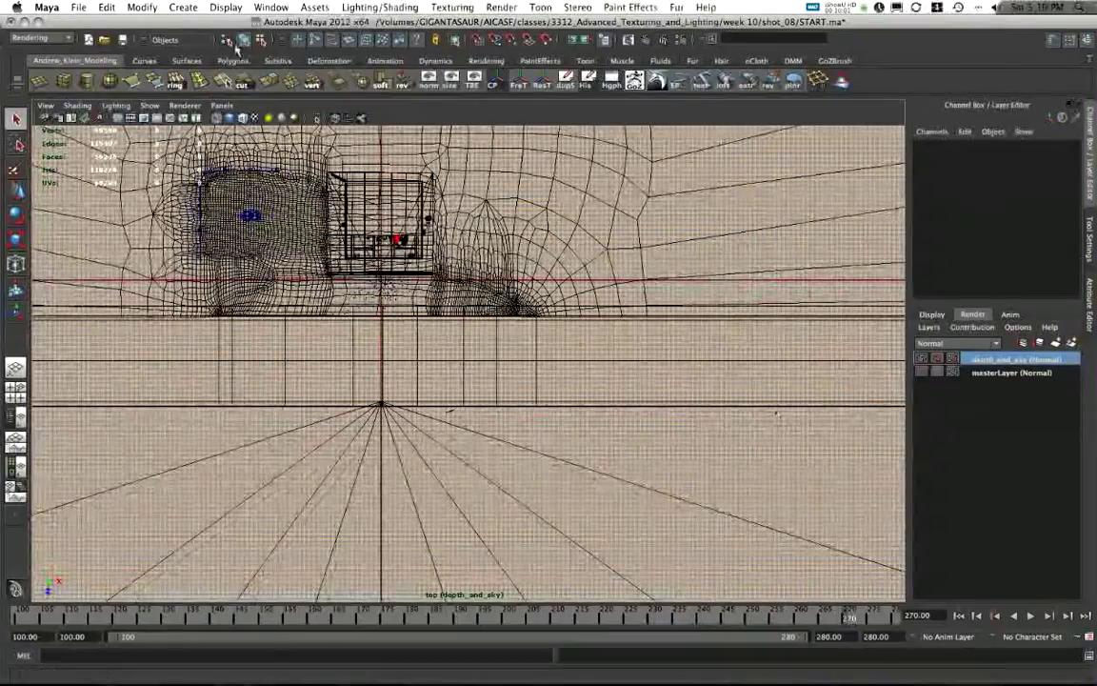
Step: Measure with the Distance Tool from just behind the seated character's bench to the far ground beyond the road
click(184, 8)
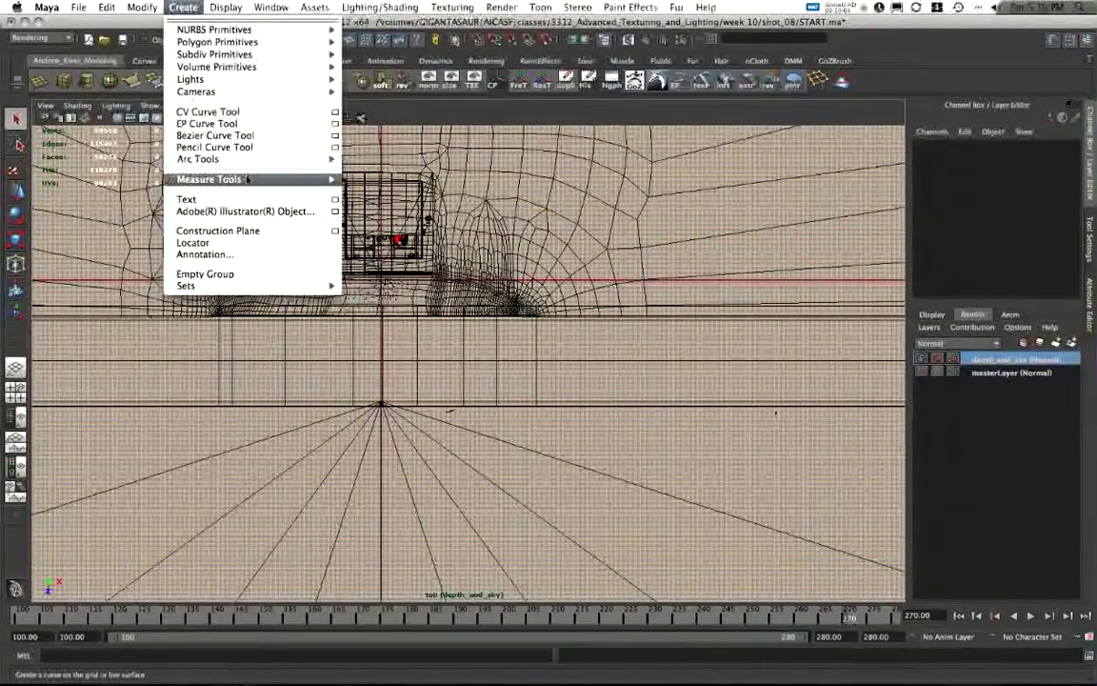
mouse_move(247, 180)
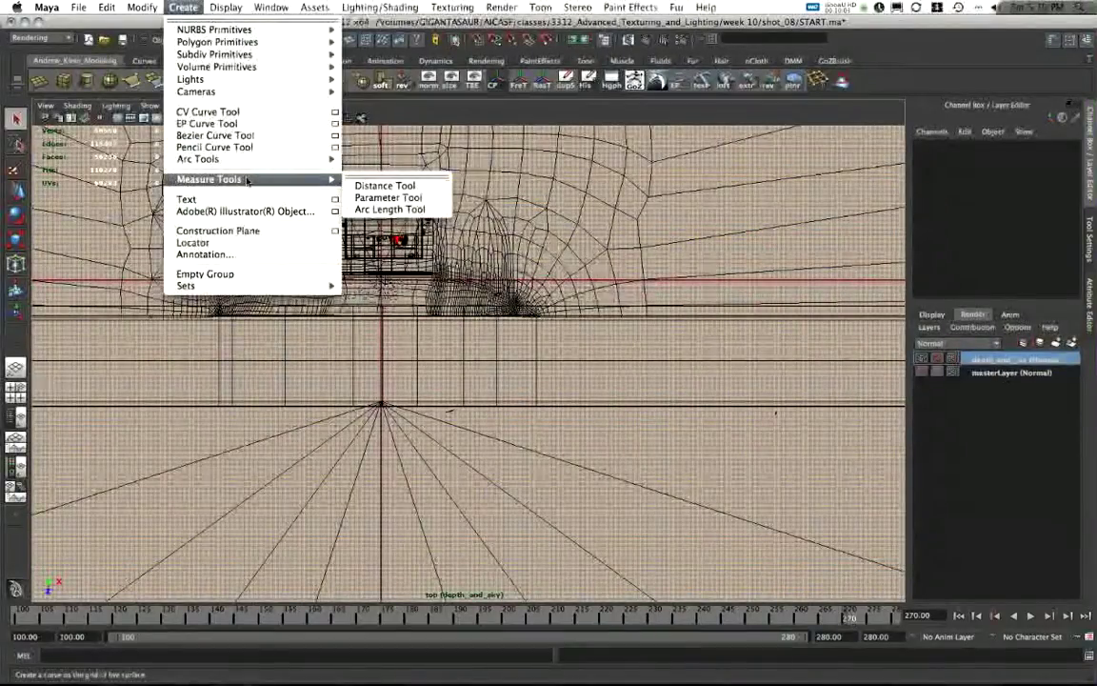
click(372, 188)
alt+middle_drag(377, 236, 238, 395)
scroll(409, 333, up, 6)
scroll(515, 401, up, 8)
scroll(515, 401, up, 1)
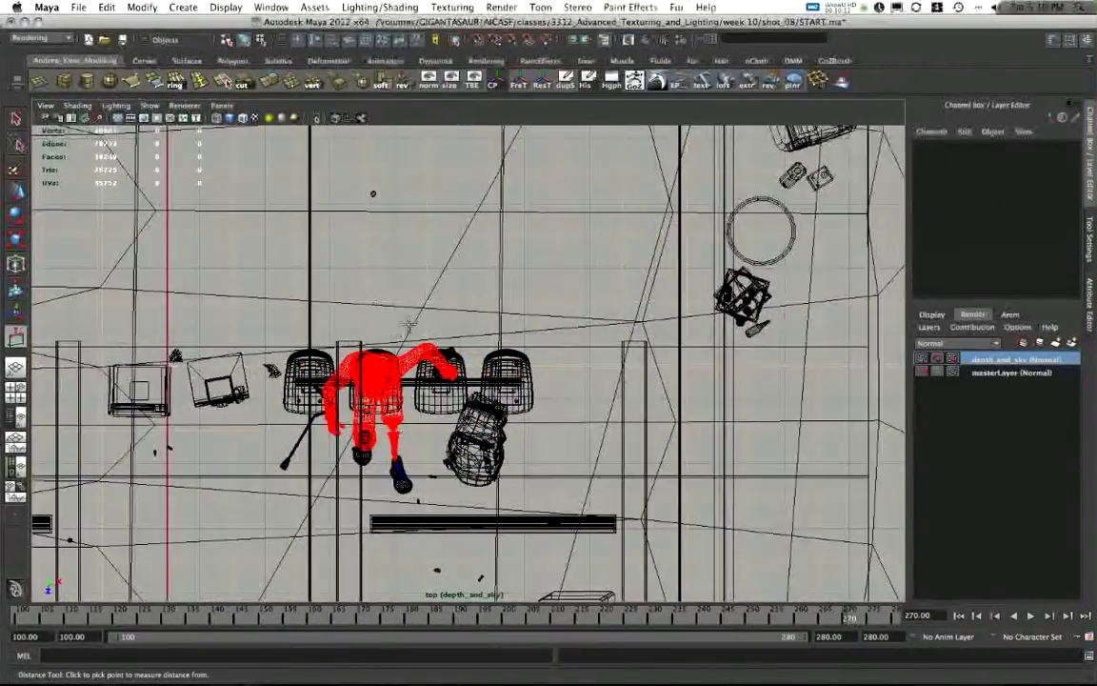
alt+middle_drag(409, 330, 430, 317)
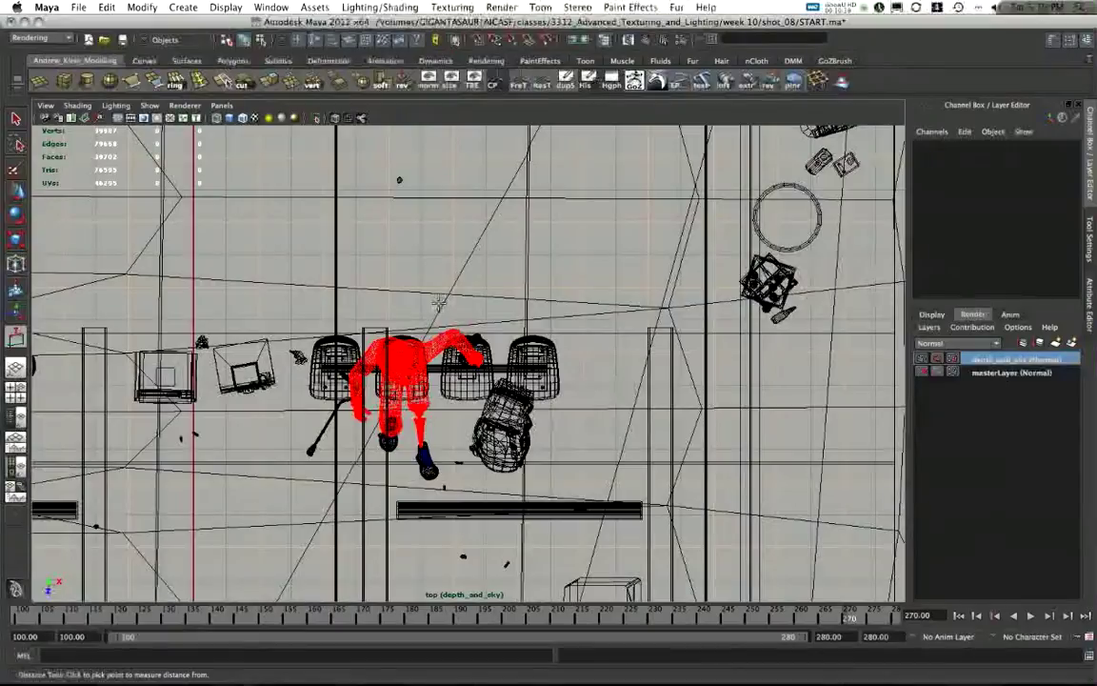
click(439, 302)
alt+right_drag(381, 333, 190, 562)
alt+middle_drag(190, 562, 194, 298)
alt+right_drag(448, 373, 153, 373)
alt+middle_drag(533, 534, 502, 342)
alt+right_drag(590, 451, 419, 451)
alt+middle_drag(430, 526, 413, 447)
click(438, 474)
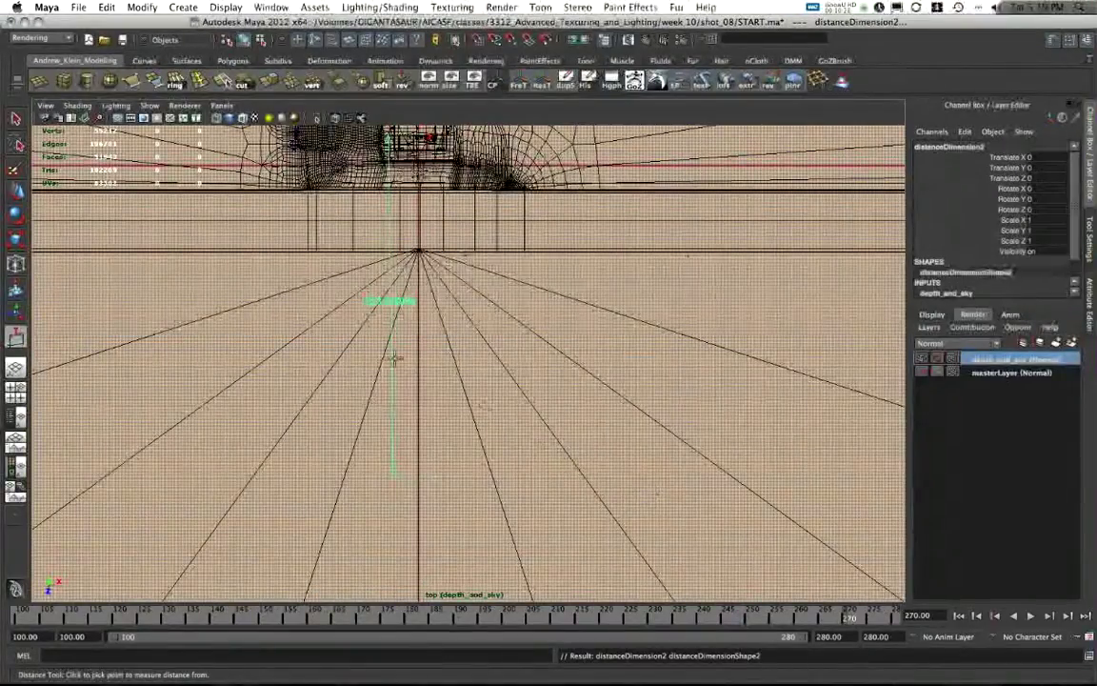
Step: Return to the persp view, examine the measured span against the bus stop from several angles, and deselect the dimension
scroll(588, 453, down, 2)
key(space)
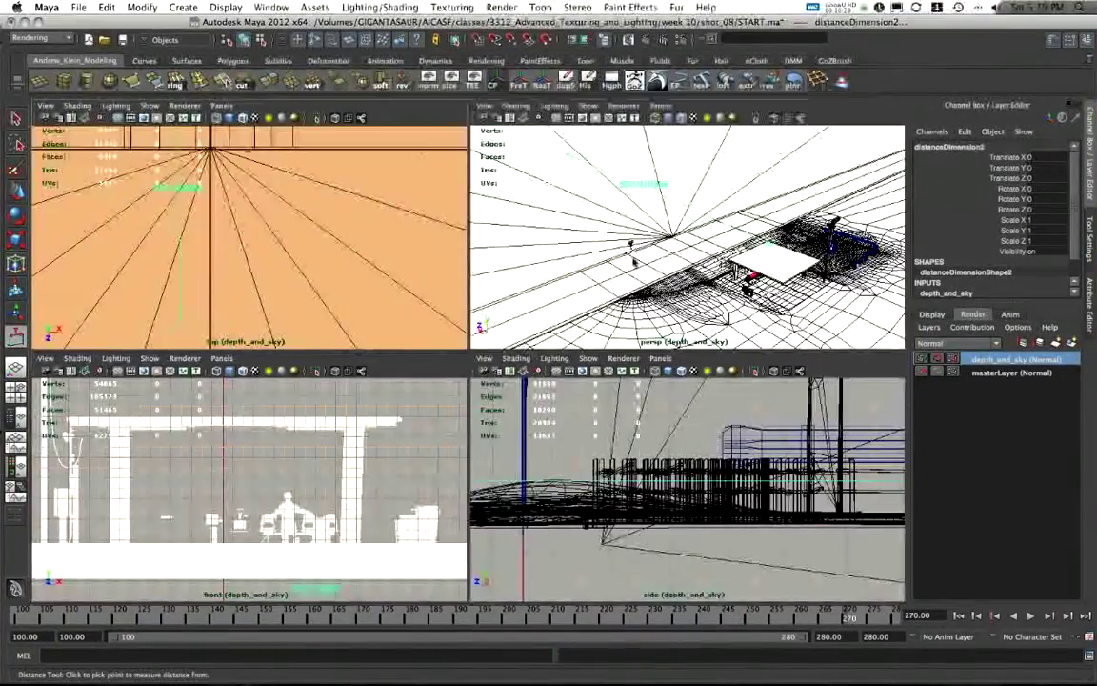
key(space)
alt+drag(607, 269, 571, 338)
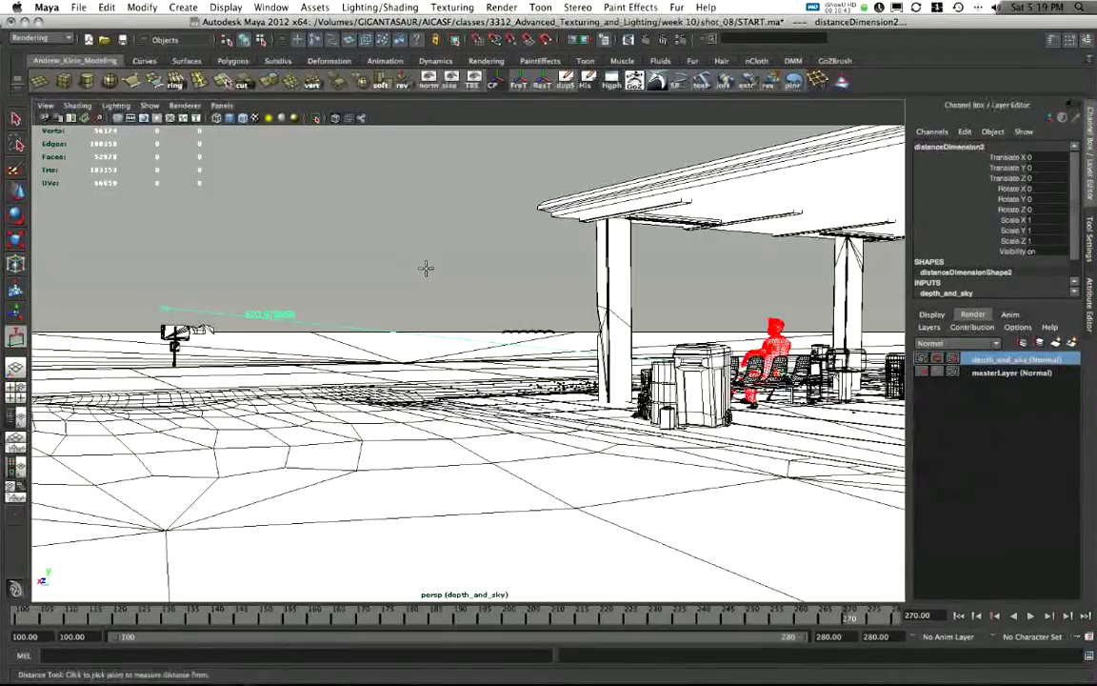
alt+drag(424, 270, 252, 272)
alt+drag(345, 340, 234, 272)
alt+right_drag(528, 287, 446, 284)
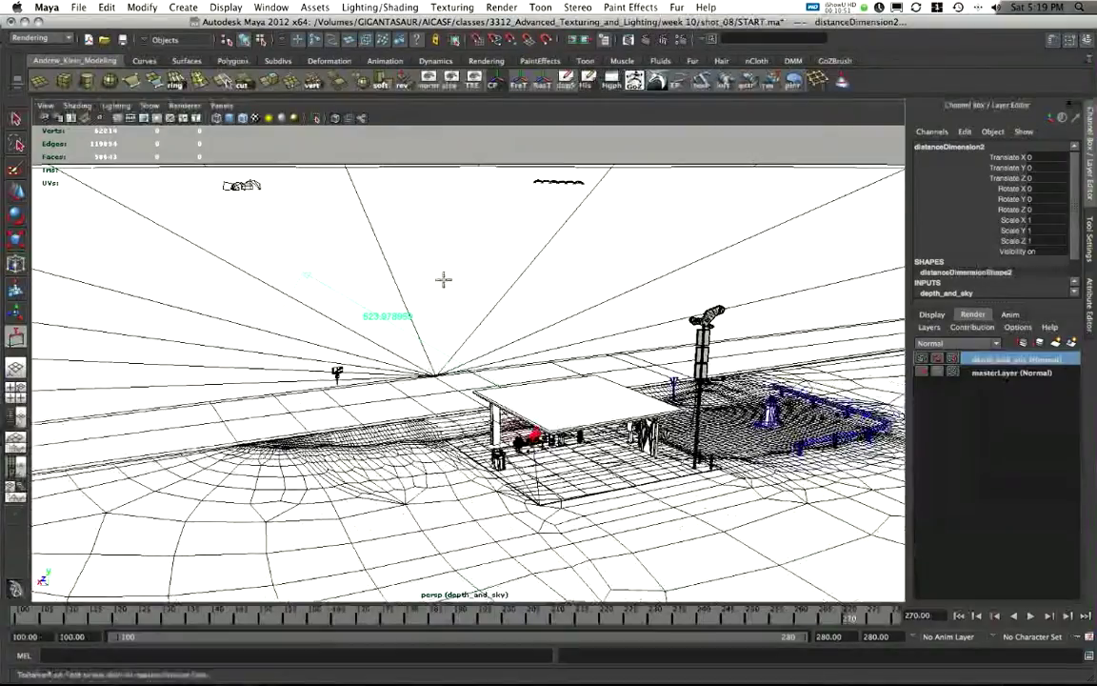
alt+drag(446, 284, 438, 272)
alt+right_drag(381, 299, 514, 337)
alt+drag(367, 319, 341, 198)
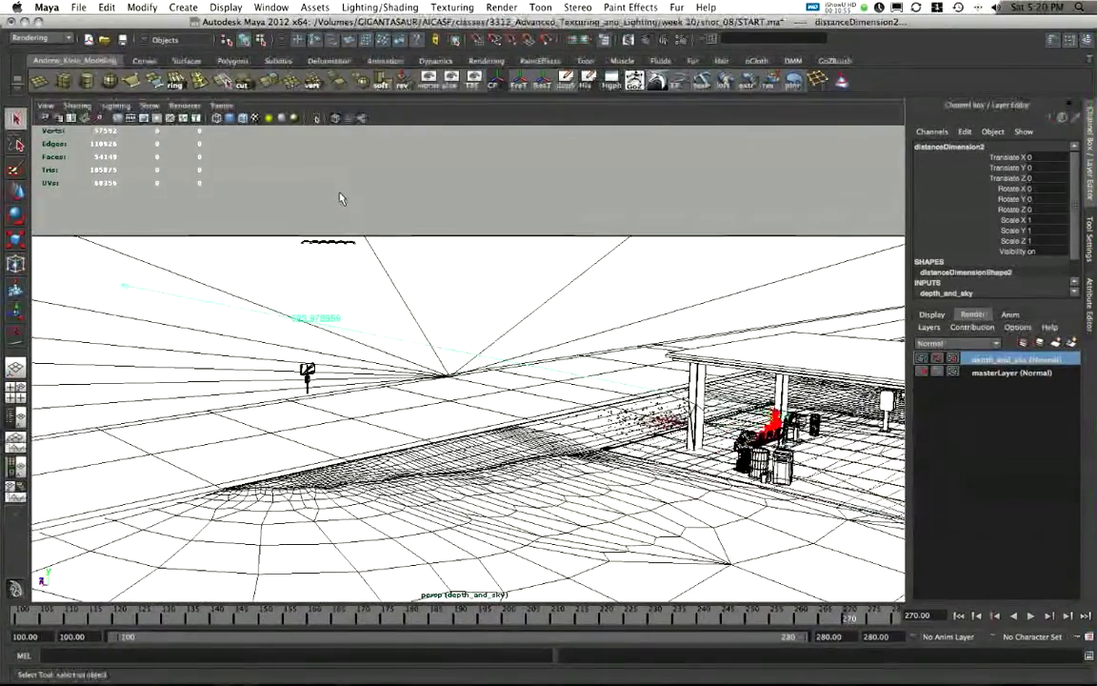
click(341, 198)
alt+drag(485, 367, 642, 311)
alt+right_drag(642, 311, 714, 329)
alt+drag(600, 371, 440, 380)
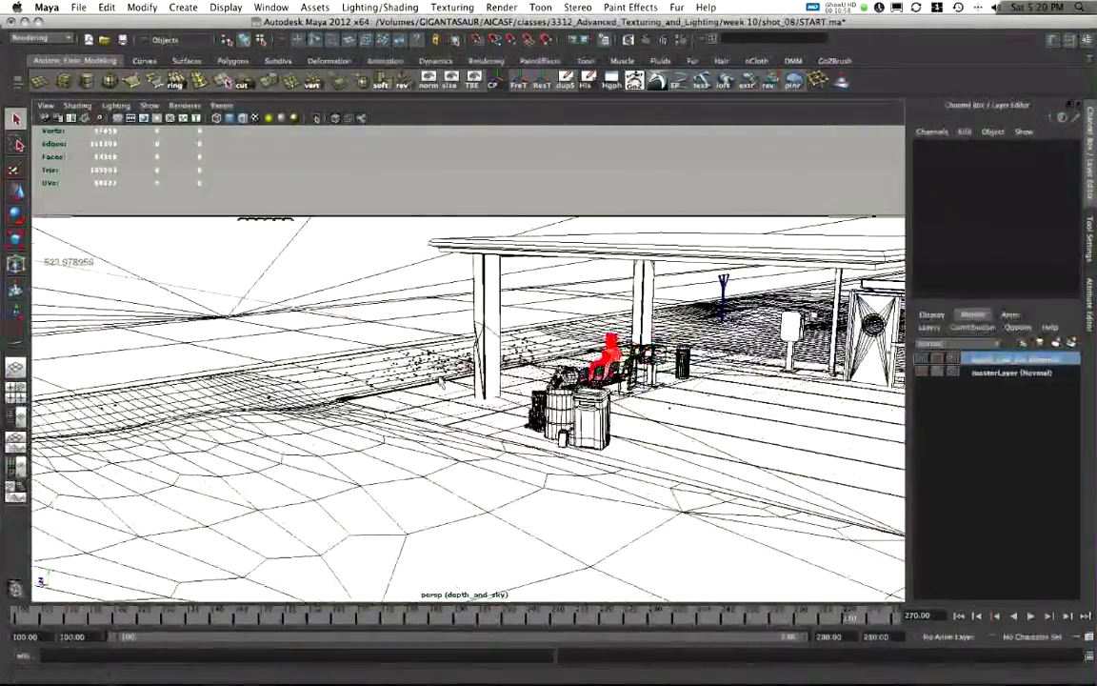
alt+right_drag(441, 382, 481, 385)
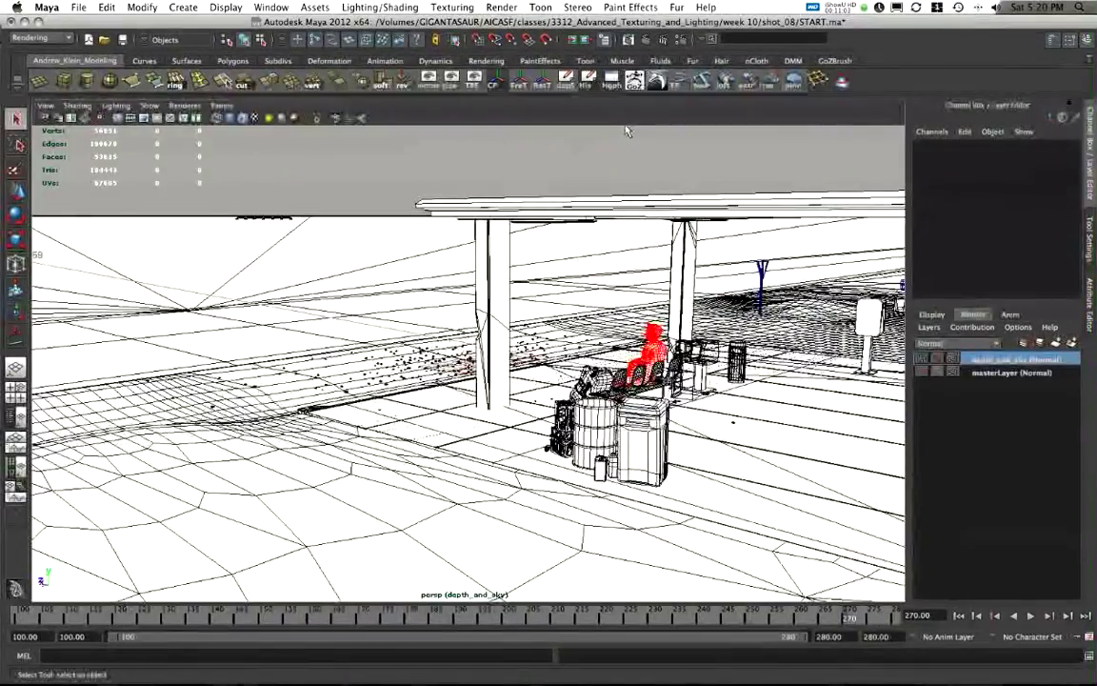
Step: Create a Camera Depth Remapped render pass in the depth_and_sky layer's mental ray render settings
click(658, 83)
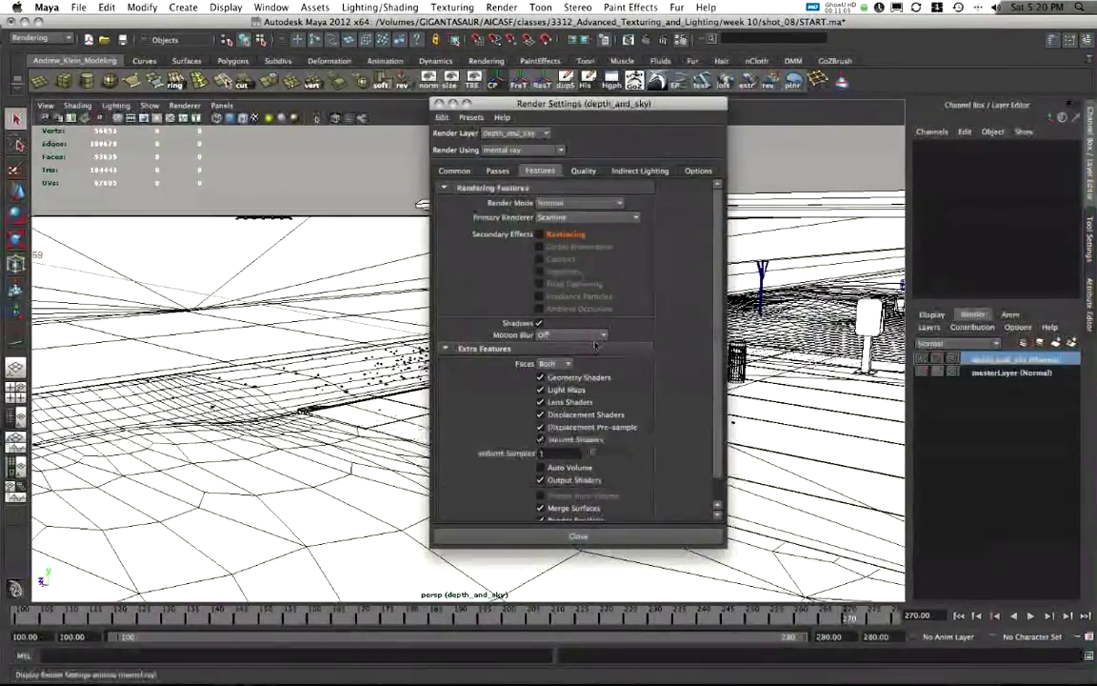
click(499, 172)
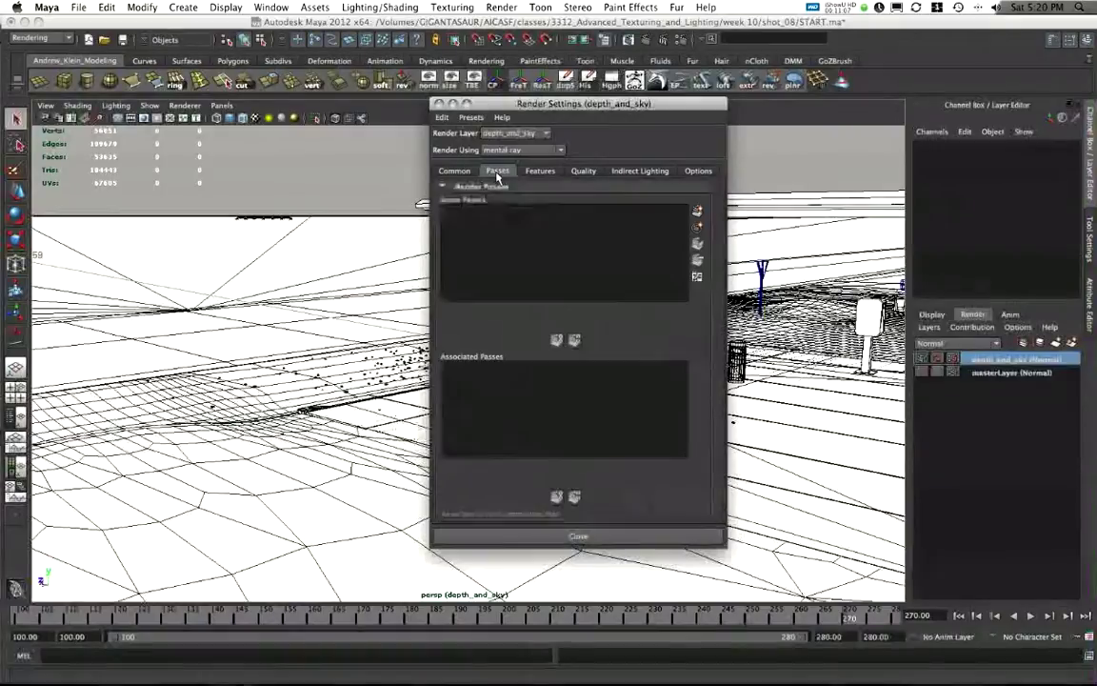
drag(571, 103, 516, 119)
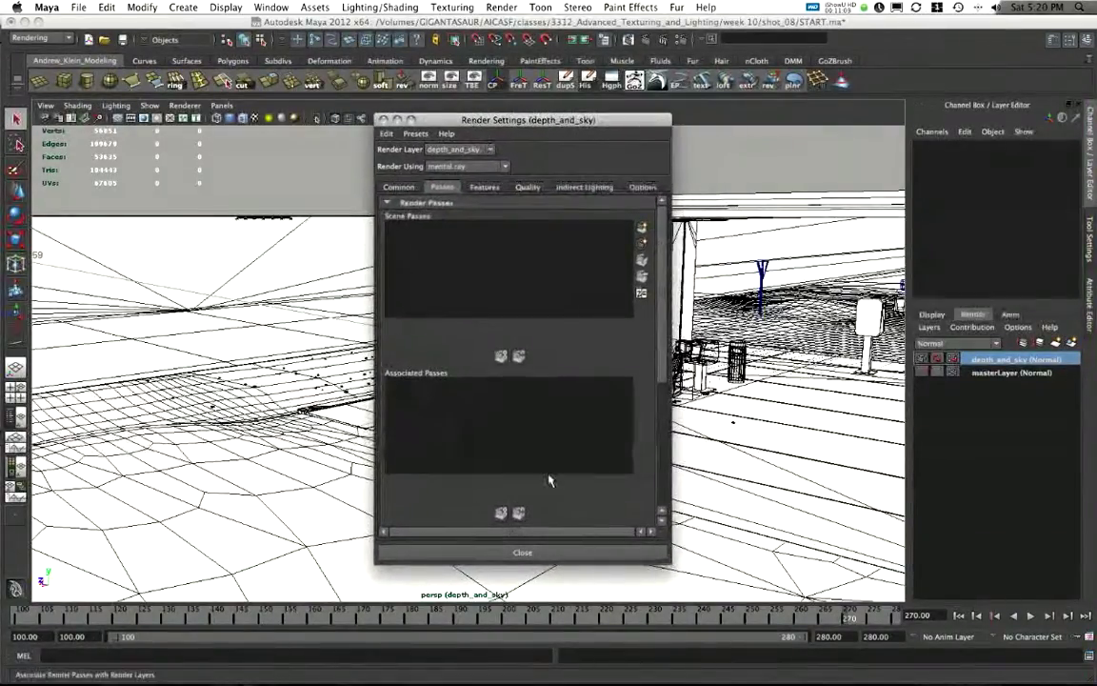
click(455, 166)
click(450, 167)
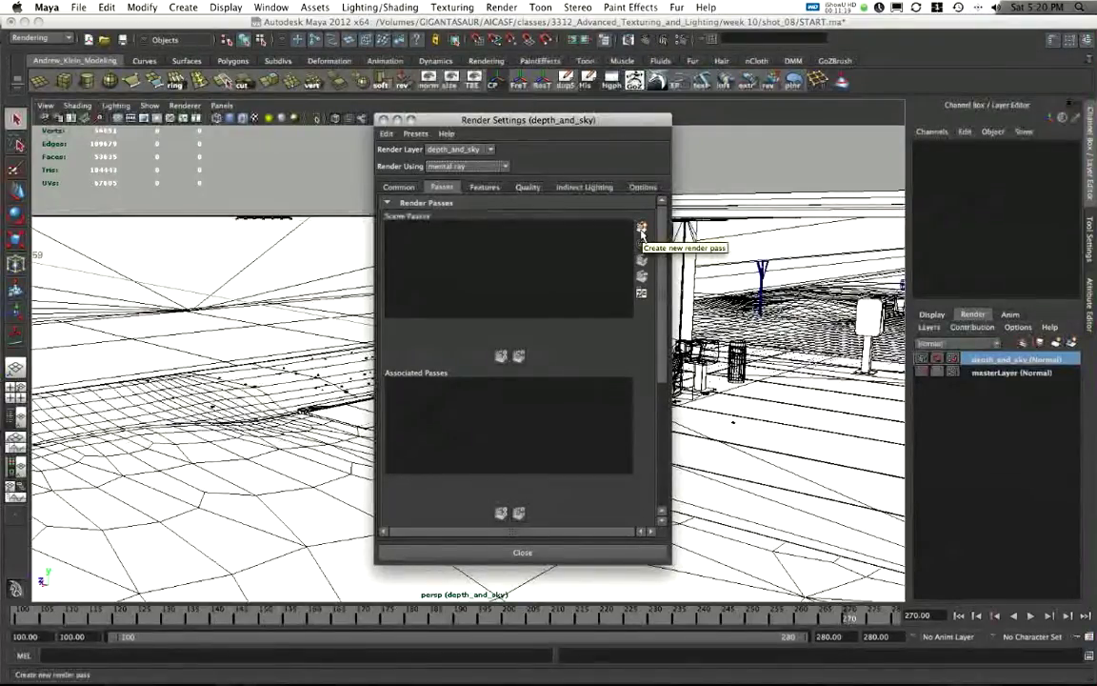
click(641, 229)
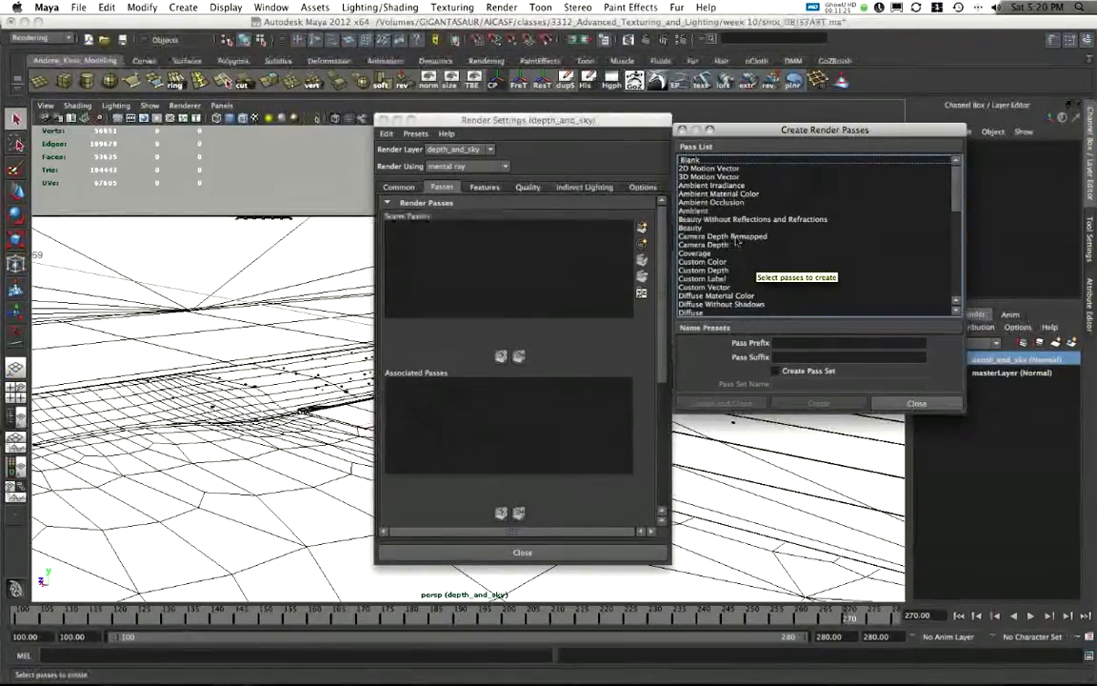
click(734, 237)
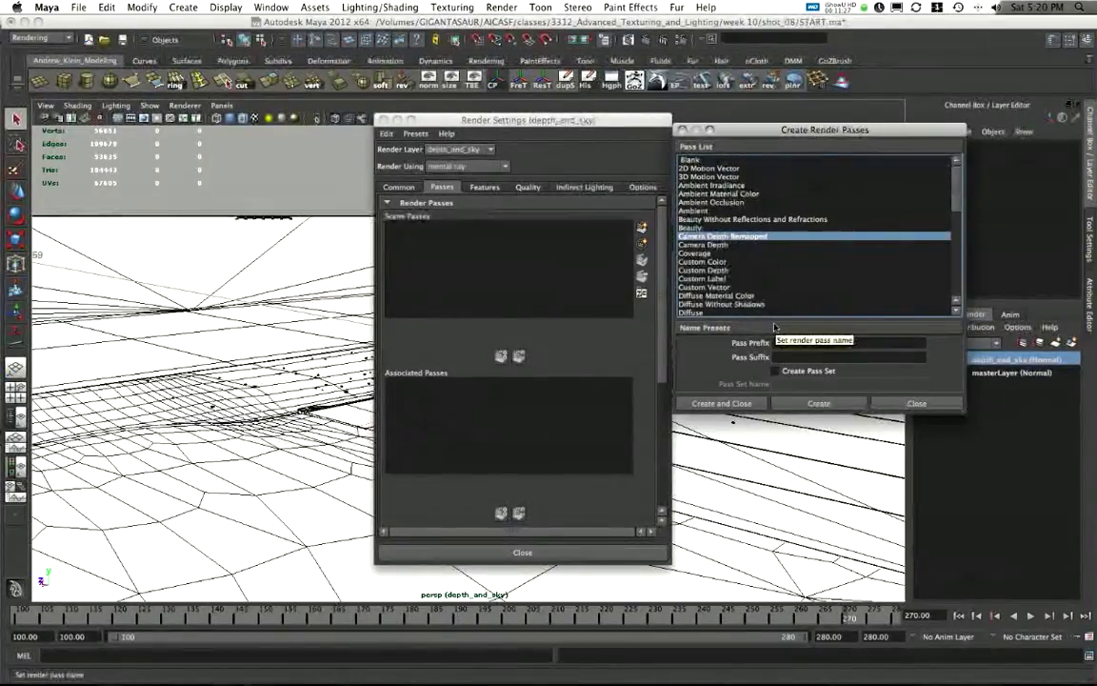
click(721, 403)
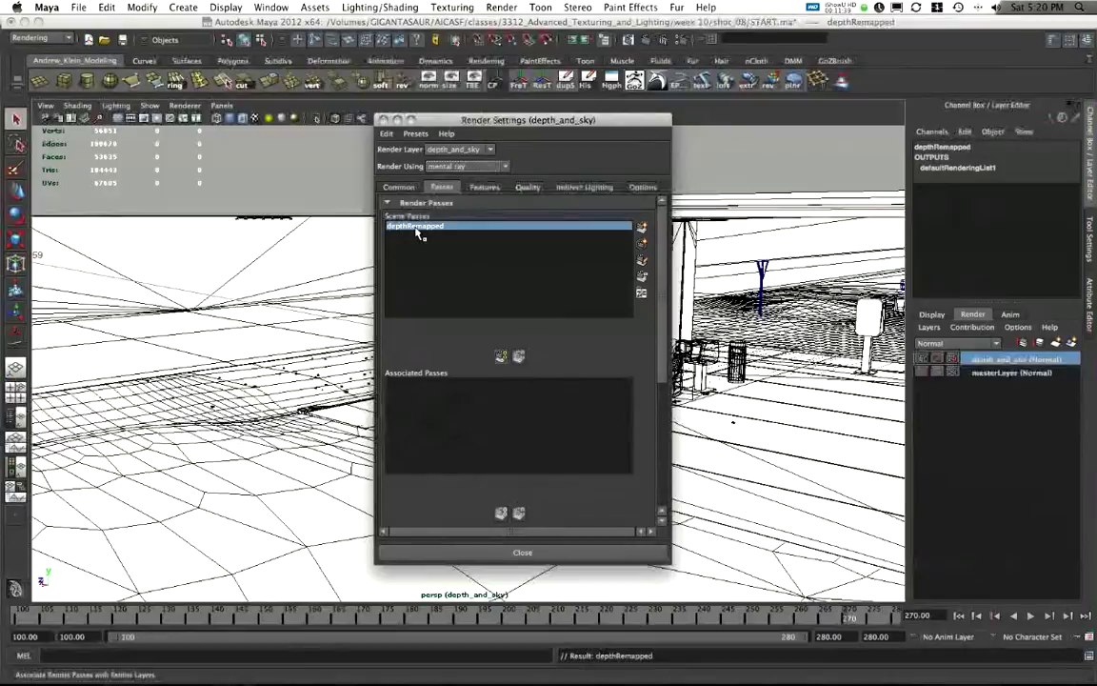
Step: Associate the depthRemapped pass with the depth_and_sky layer and open its render pass parameters, closing Render Settings
click(501, 356)
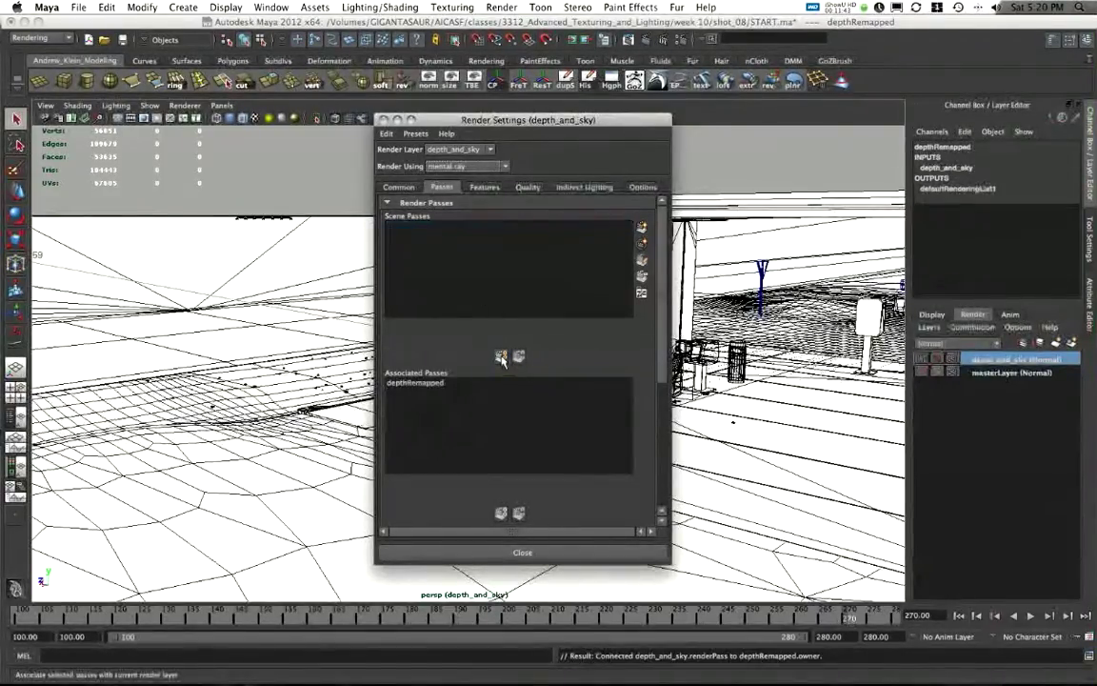
double_click(417, 384)
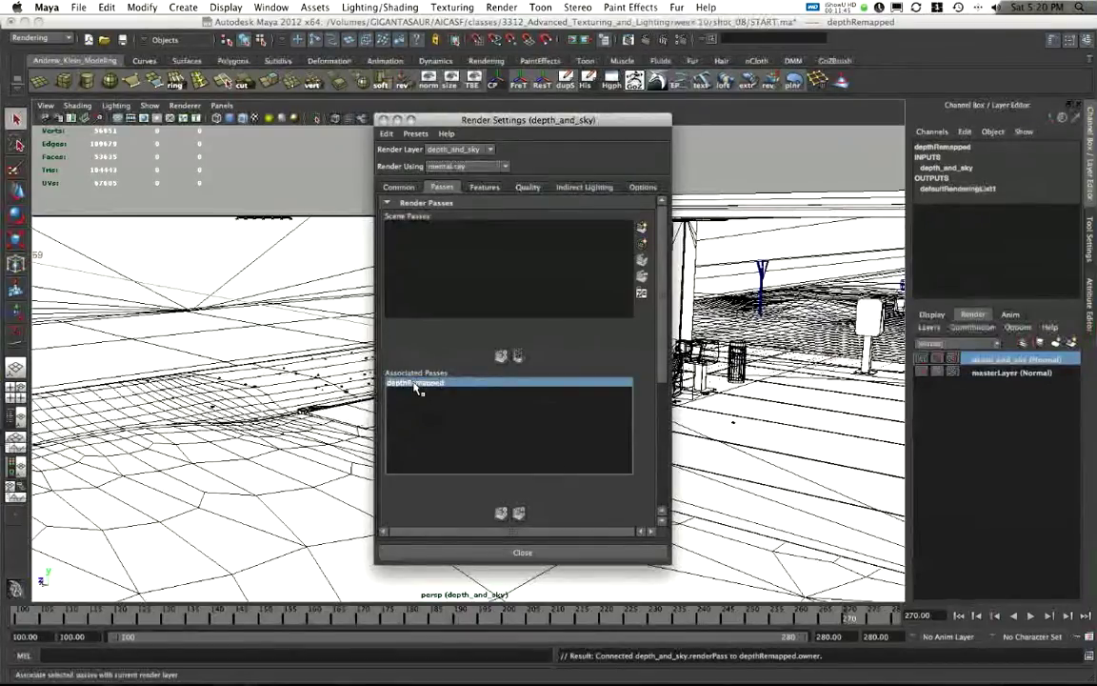
drag(514, 120, 463, 111)
drag(1072, 286, 1070, 329)
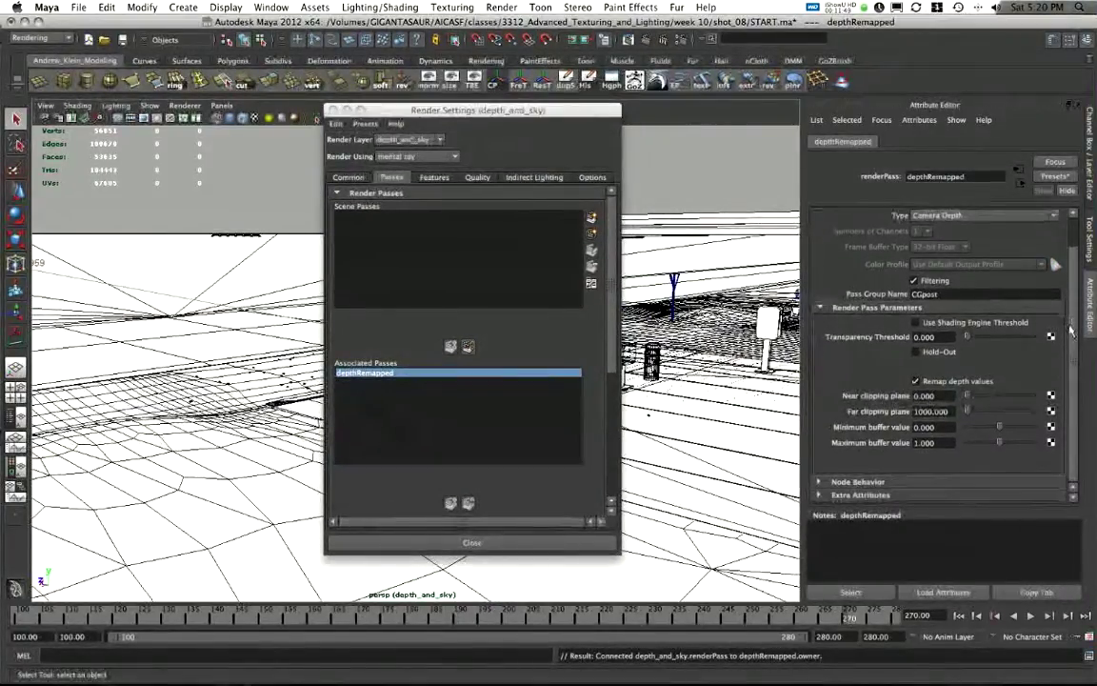
drag(544, 120, 684, 122)
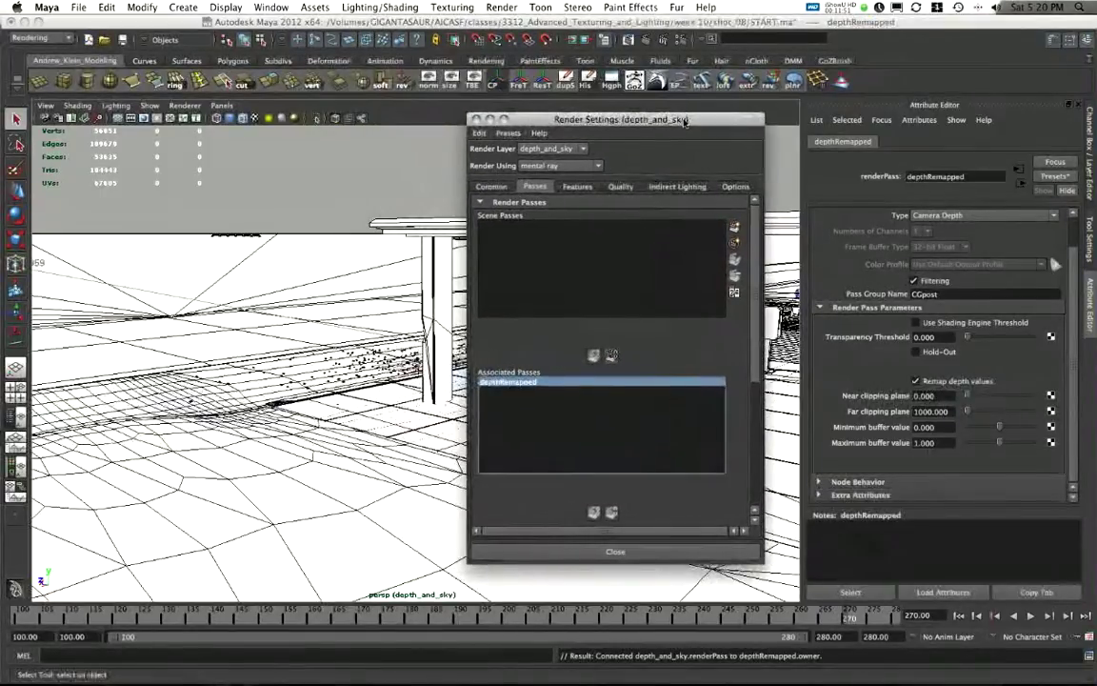
alt+drag(343, 318, 504, 328)
click(477, 119)
Step: Set the depthRemapped pass's far clipping plane to 525 and check its minimum and maximum buffer values
alt+drag(556, 374, 595, 375)
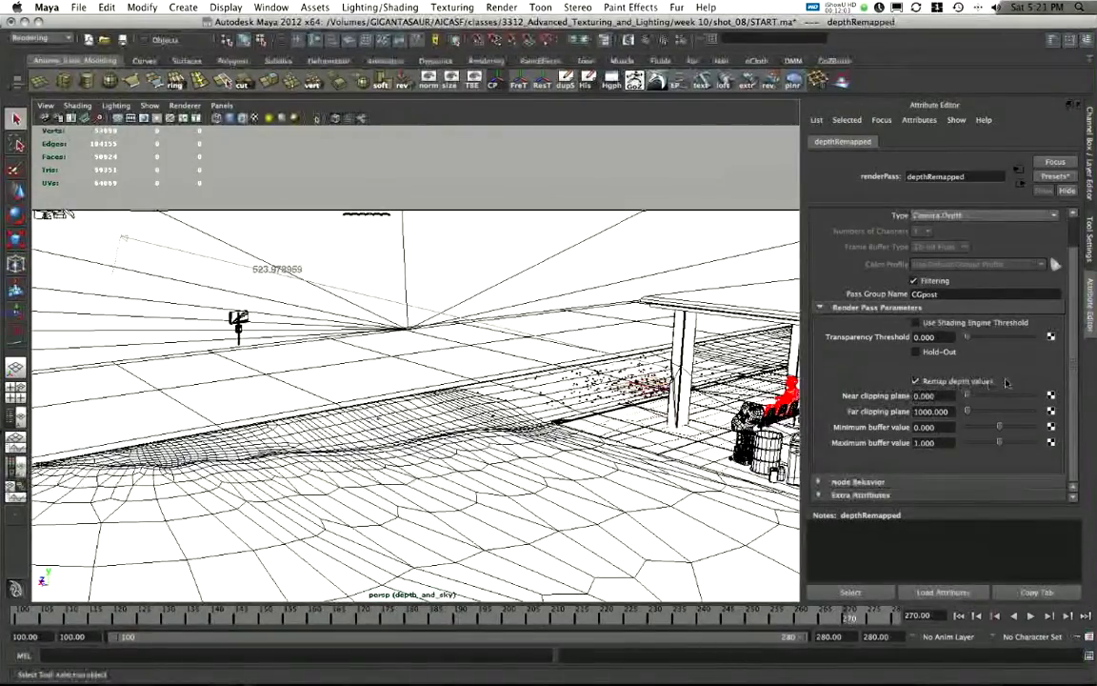
alt+middle_drag(591, 571, 521, 544)
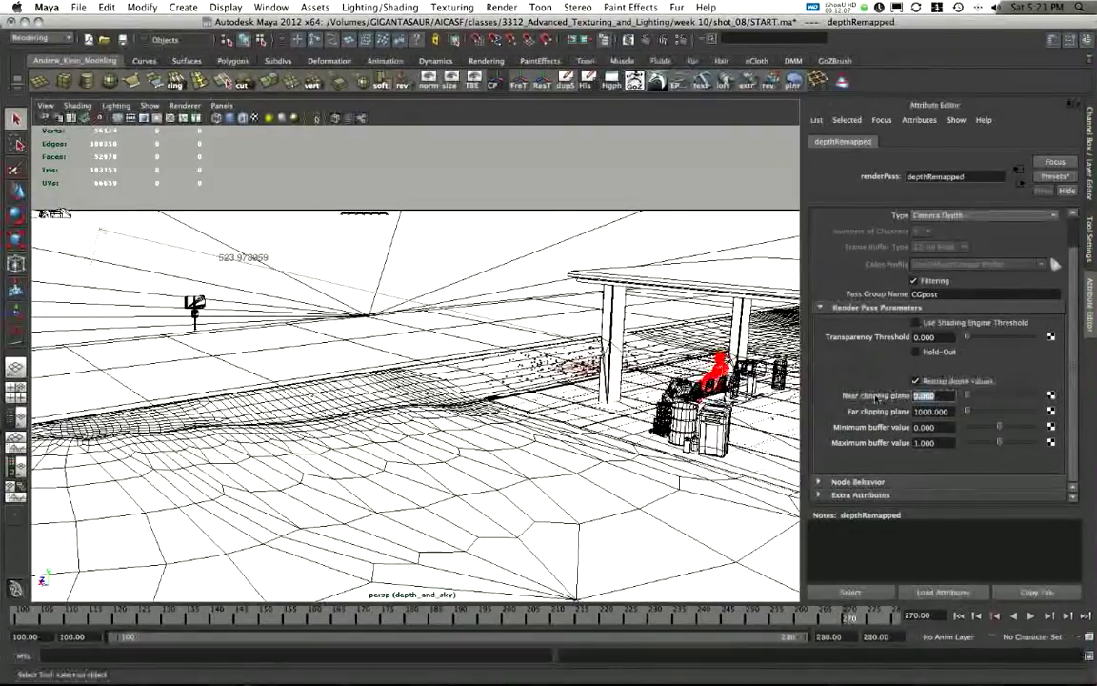
alt+middle_drag(658, 371, 428, 347)
alt+right_drag(429, 347, 647, 243)
alt+middle_drag(648, 243, 583, 285)
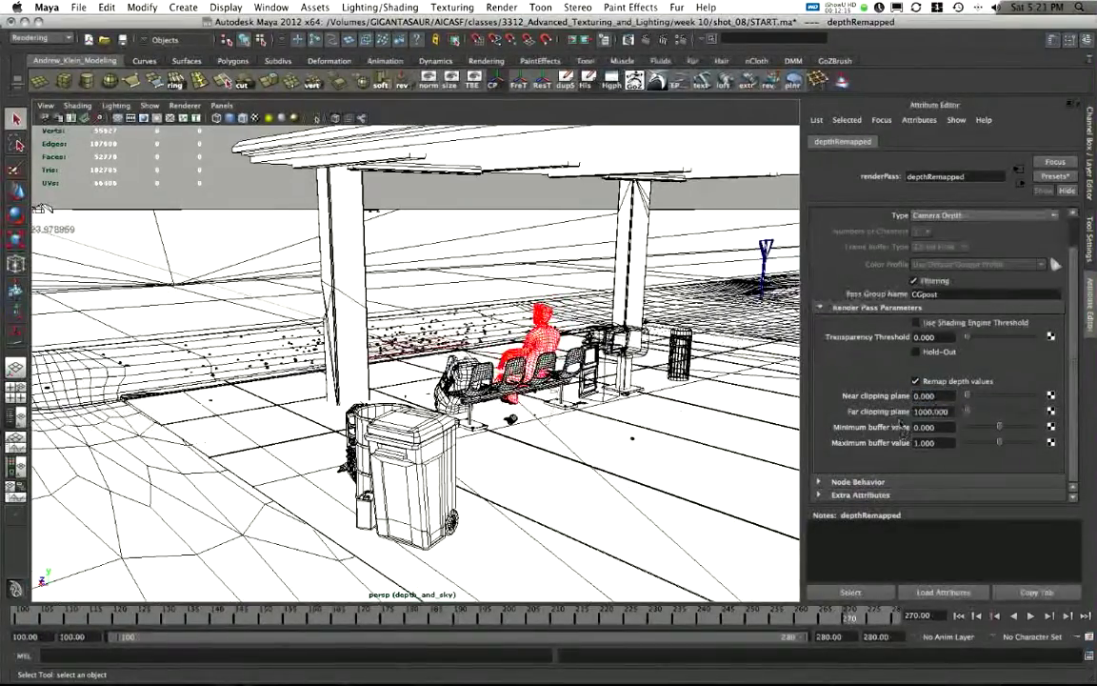
drag(937, 396, 869, 399)
alt+right_drag(495, 381, 381, 381)
mouse_move(381, 381)
alt+mouse_down()
mouse_move(419, 381)
mouse_move(381, 376)
alt+mouse_up()
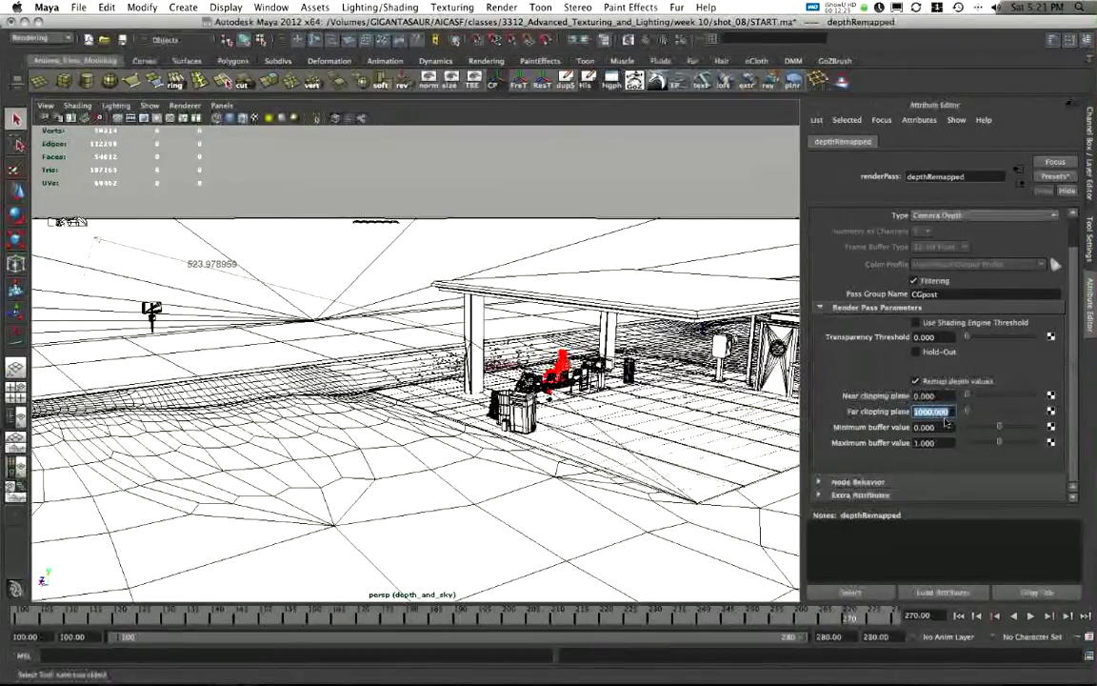
key(Return)
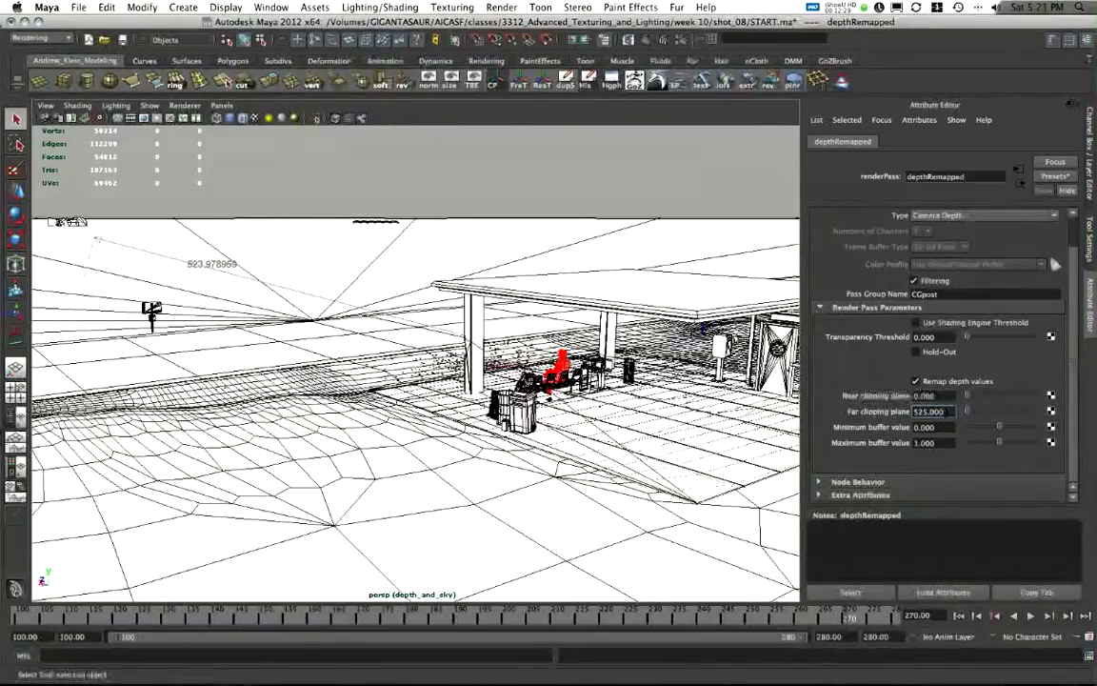
alt+drag(169, 360, 131, 262)
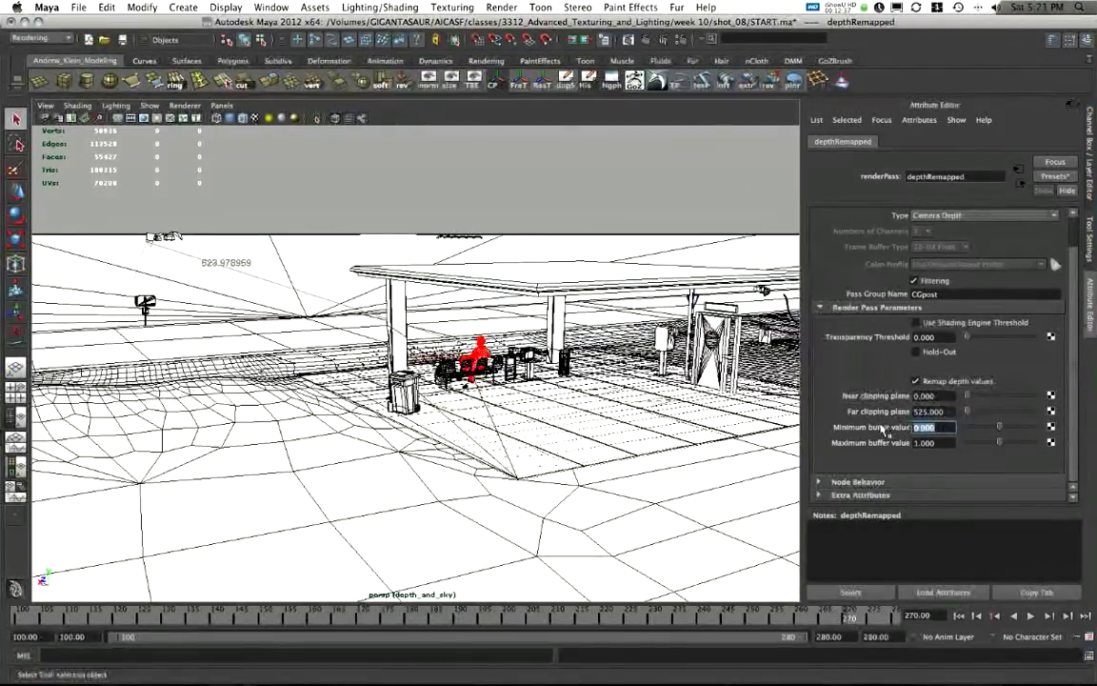
key(Tab)
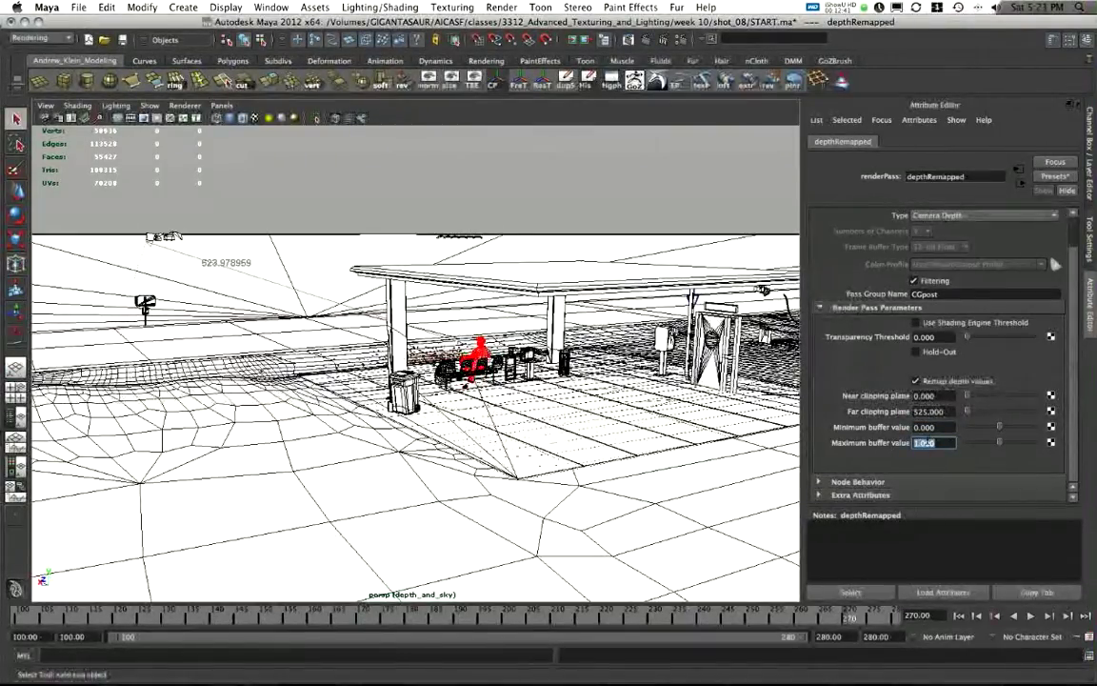
Step: Set the depthRemapped pass's maximum buffer value to 100
alt+drag(527, 334, 509, 334)
alt+middle_drag(509, 334, 400, 324)
alt+right_drag(286, 319, 400, 328)
alt+middle_drag(219, 276, 416, 353)
alt+right_drag(416, 352, 561, 410)
alt+middle_drag(562, 410, 443, 432)
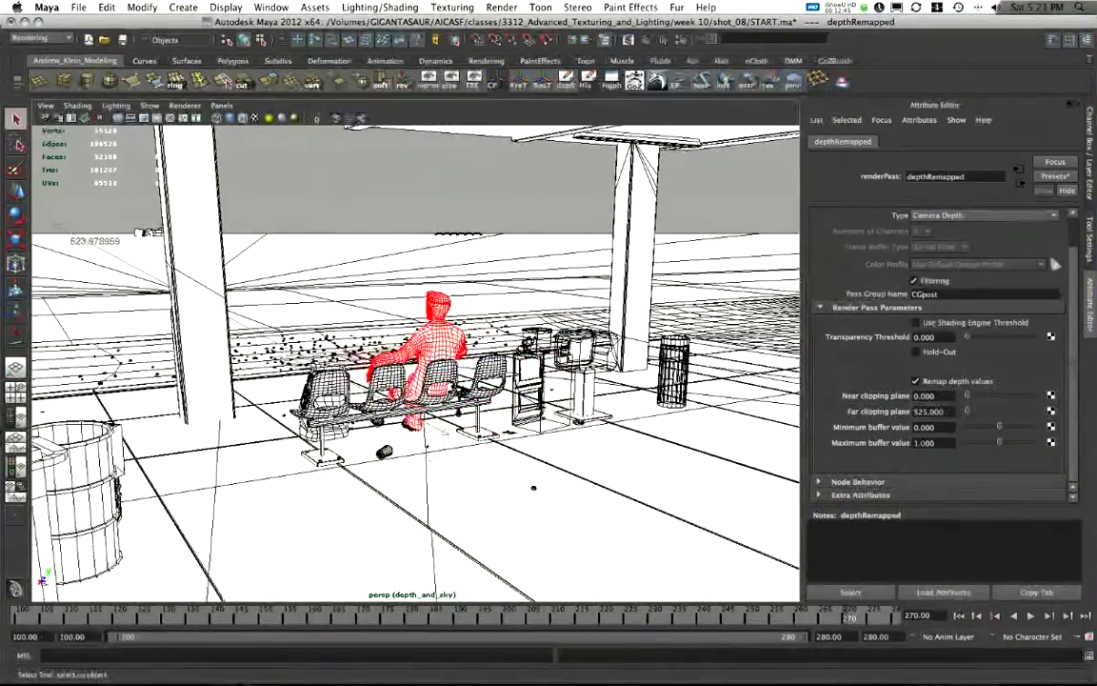
drag(943, 443, 882, 450)
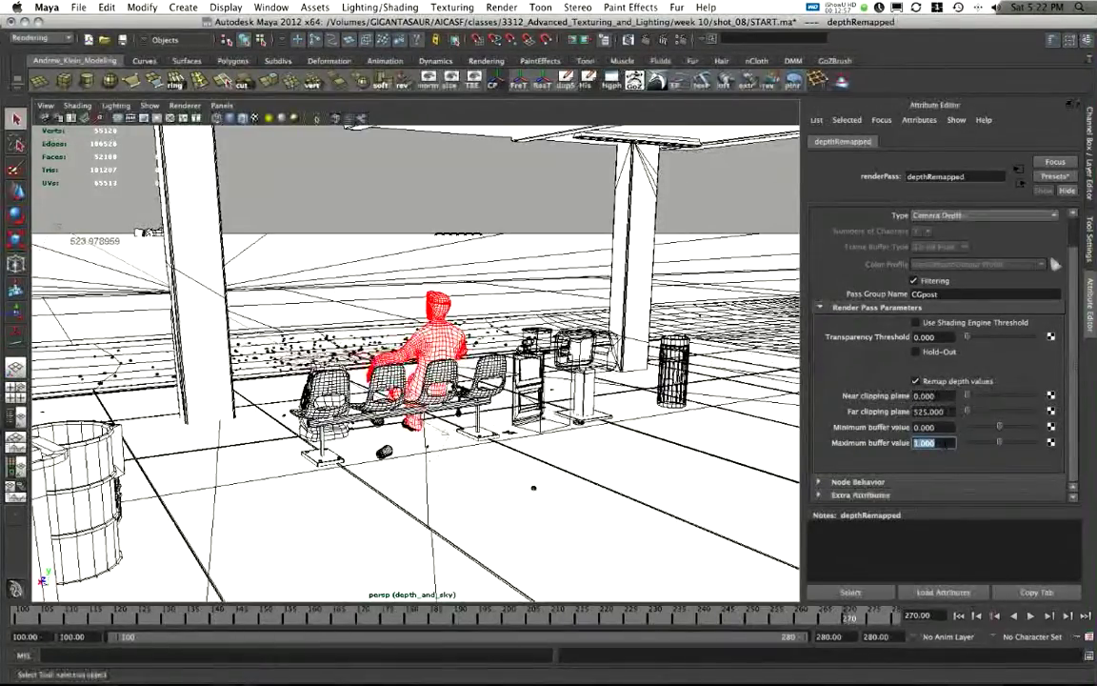
text(1)
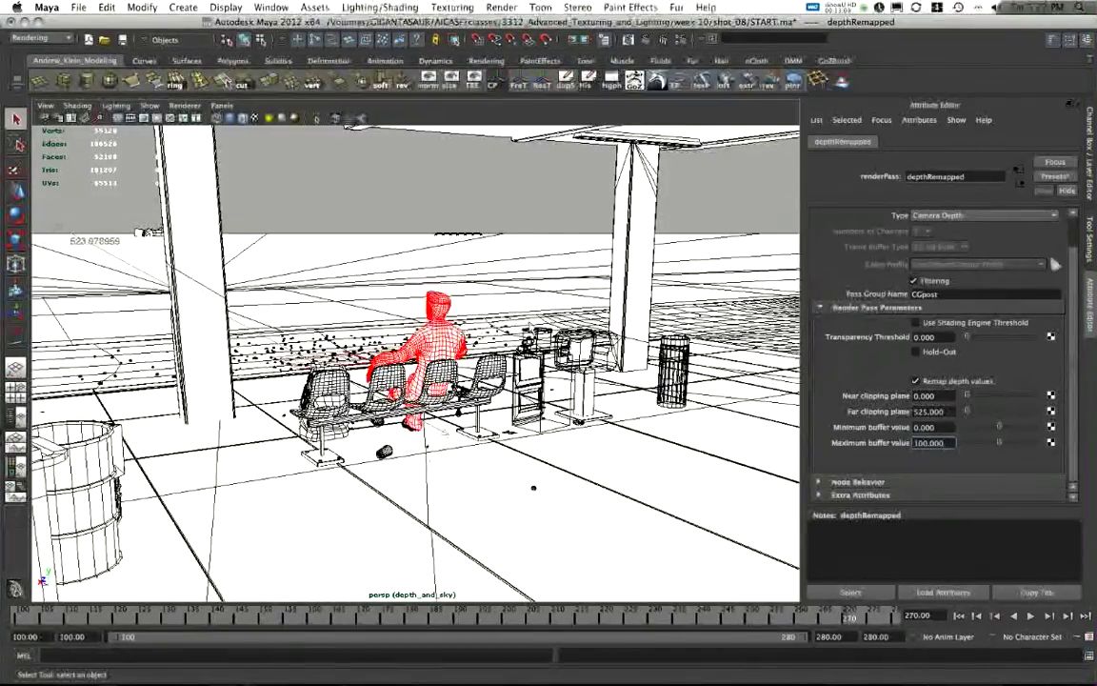
alt+right_drag(479, 325, 329, 324)
alt+drag(328, 323, 352, 323)
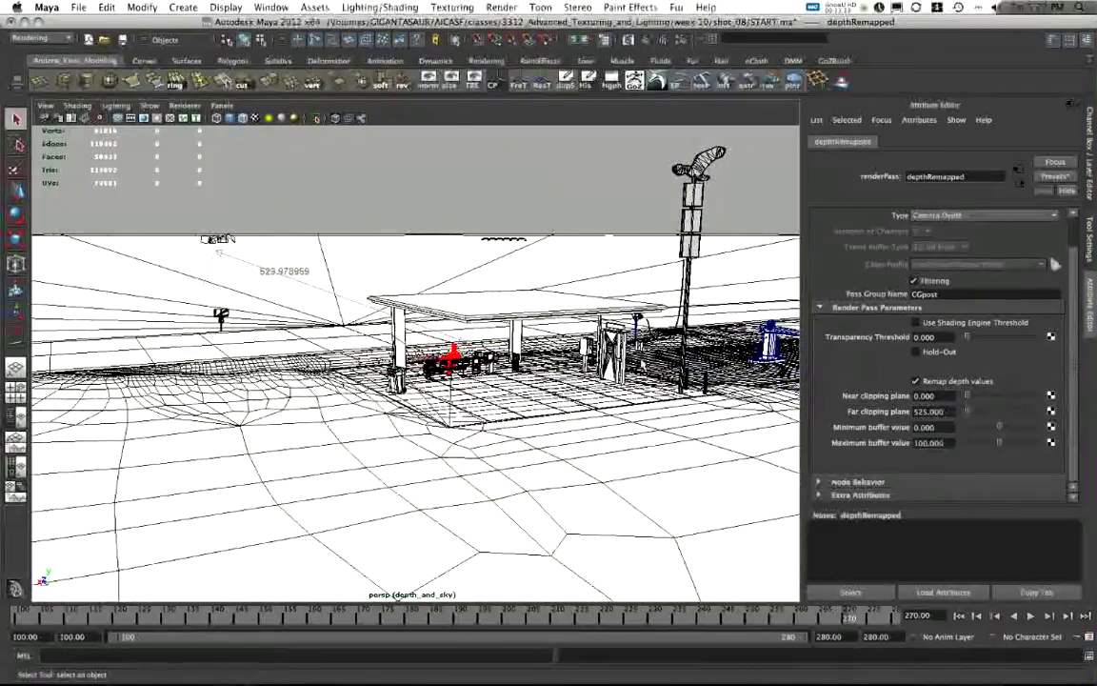
Step: Save the scene under the new name START_02.ma in the shot_08 folder
click(1090, 169)
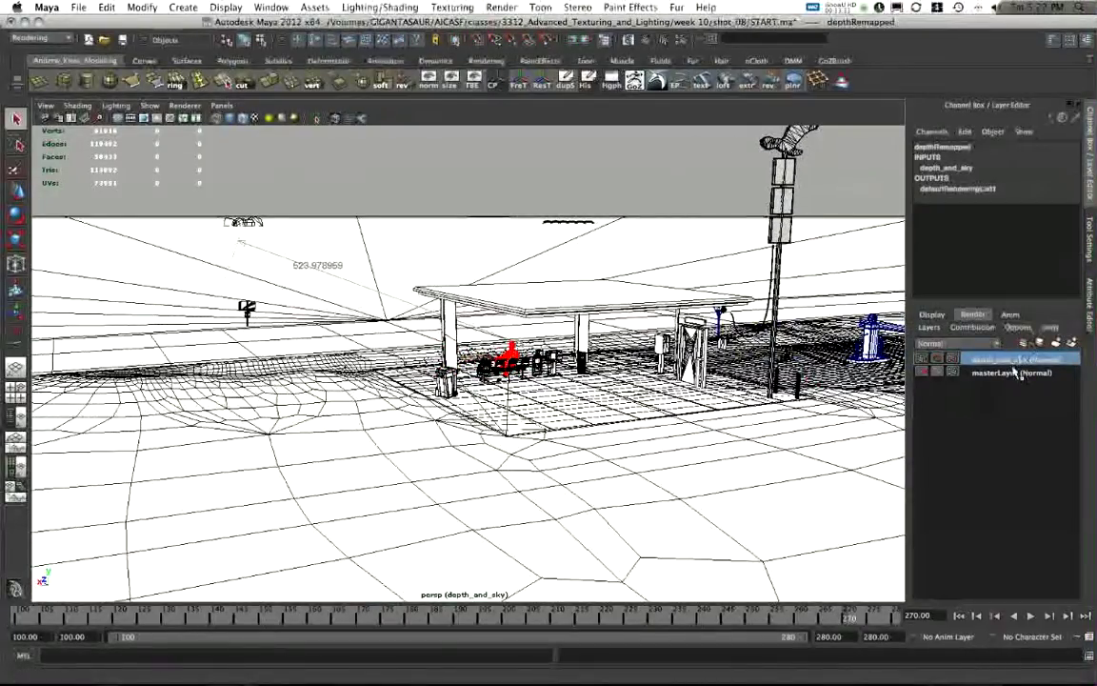
click(79, 6)
click(99, 74)
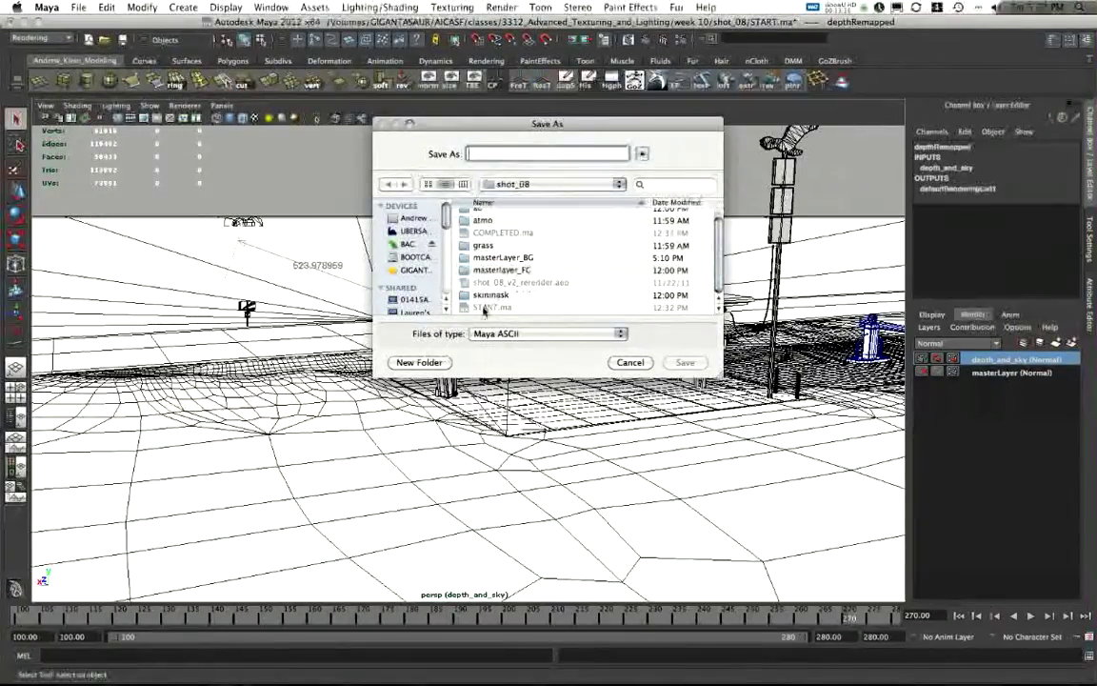
click(488, 306)
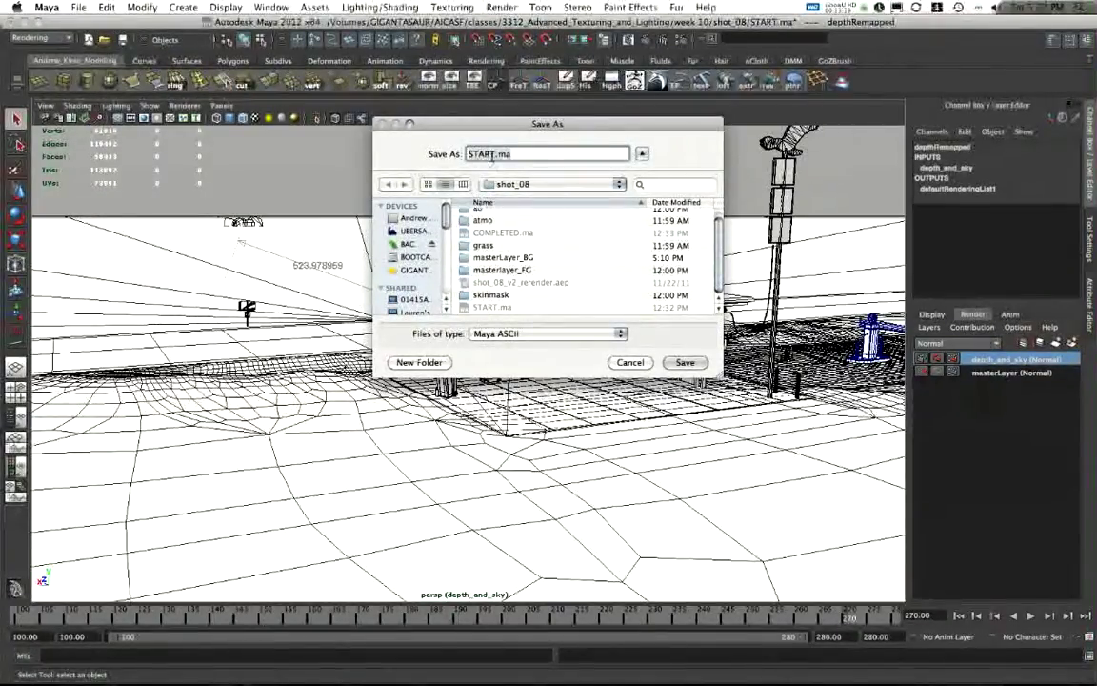
text(_02)
key(Return)
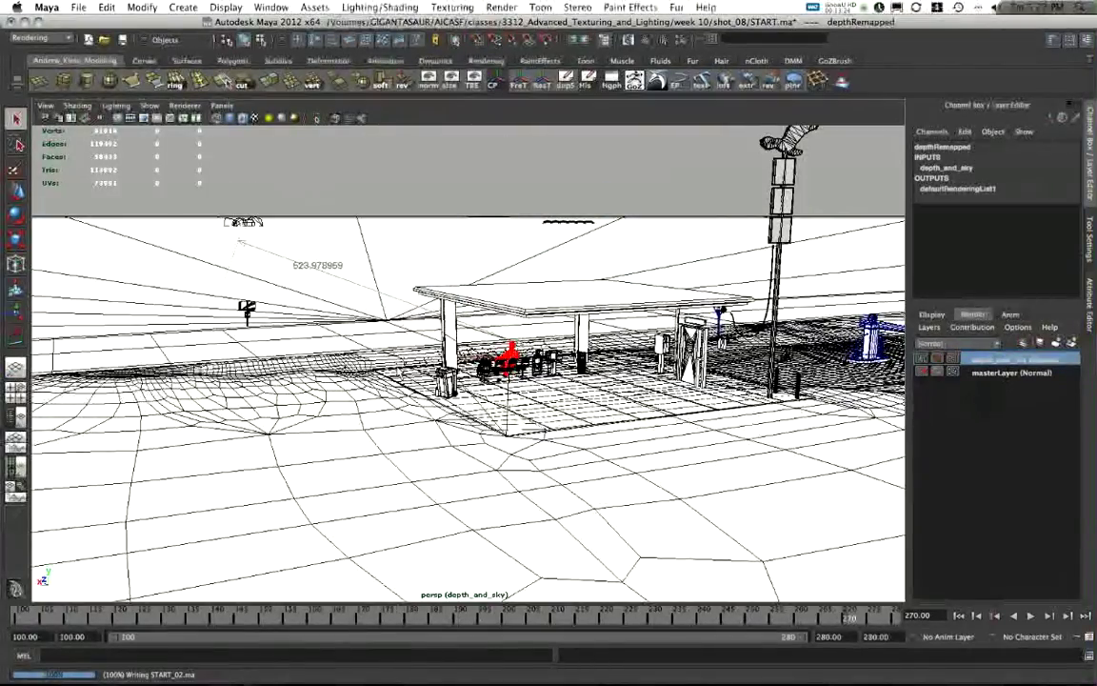
Step: Set the depth_and_sky layer's output image format to JPEG in the common render settings and close them
scroll(503, 183, up, 3)
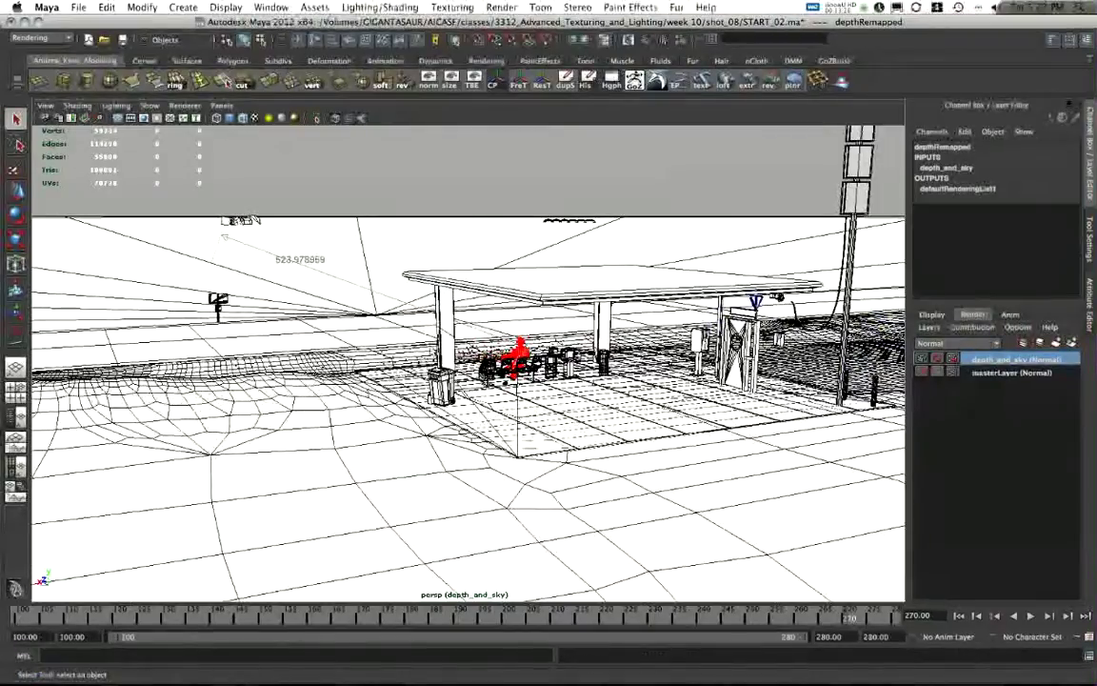
alt+right_drag(528, 213, 629, 193)
alt+drag(629, 194, 580, 249)
alt+right_drag(670, 194, 572, 72)
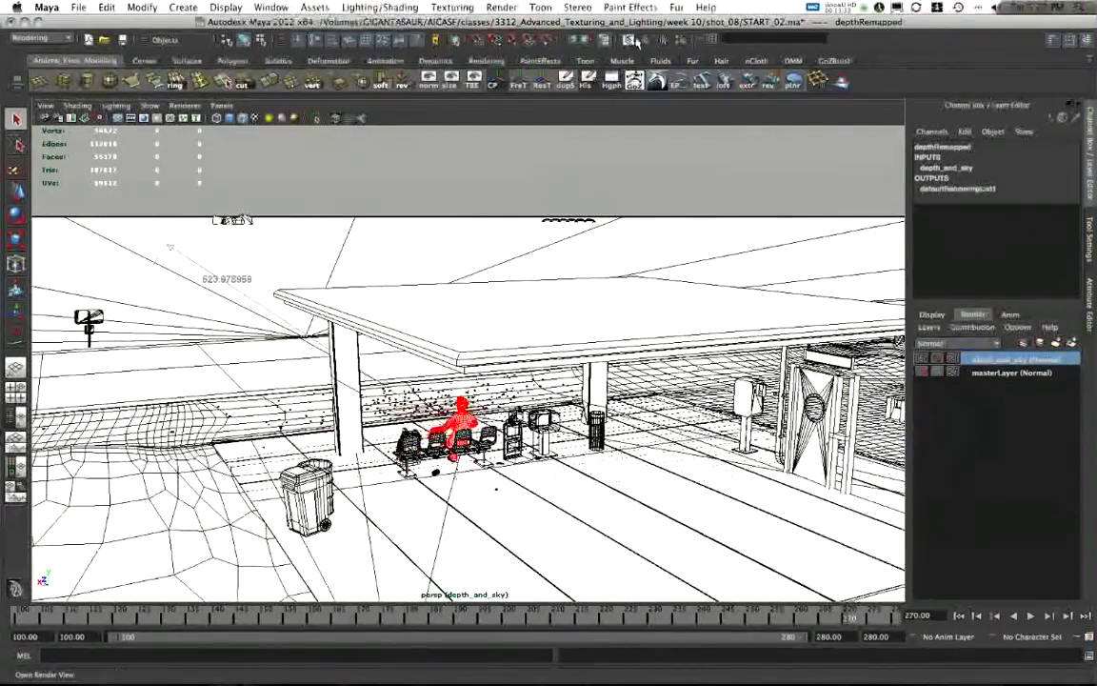
click(617, 39)
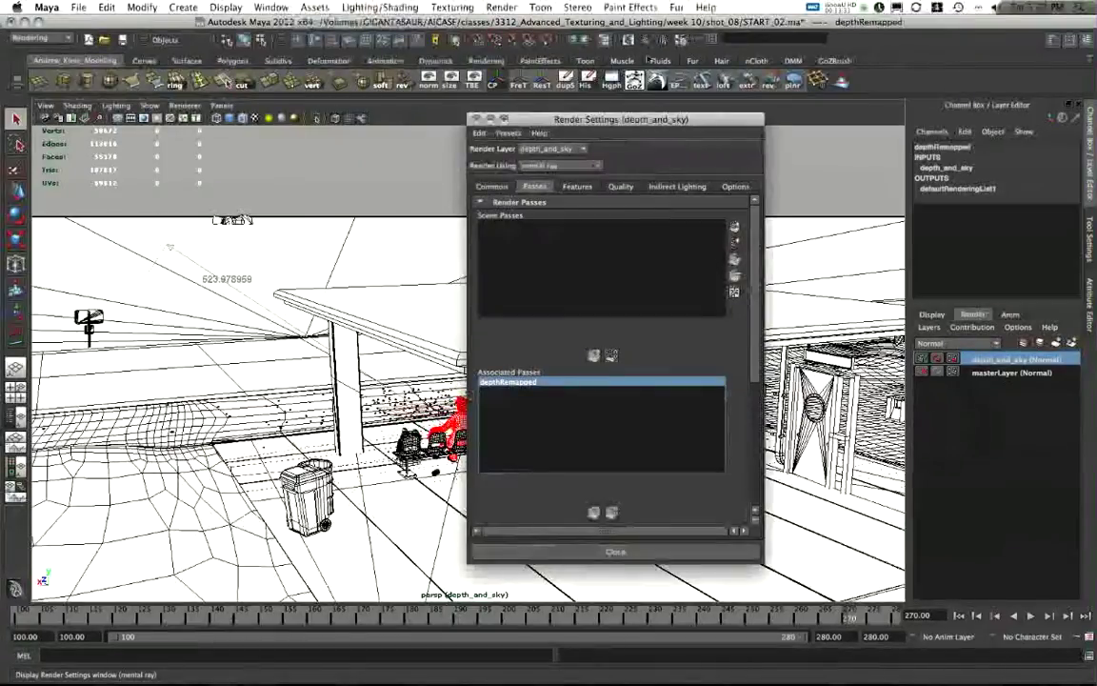
click(495, 186)
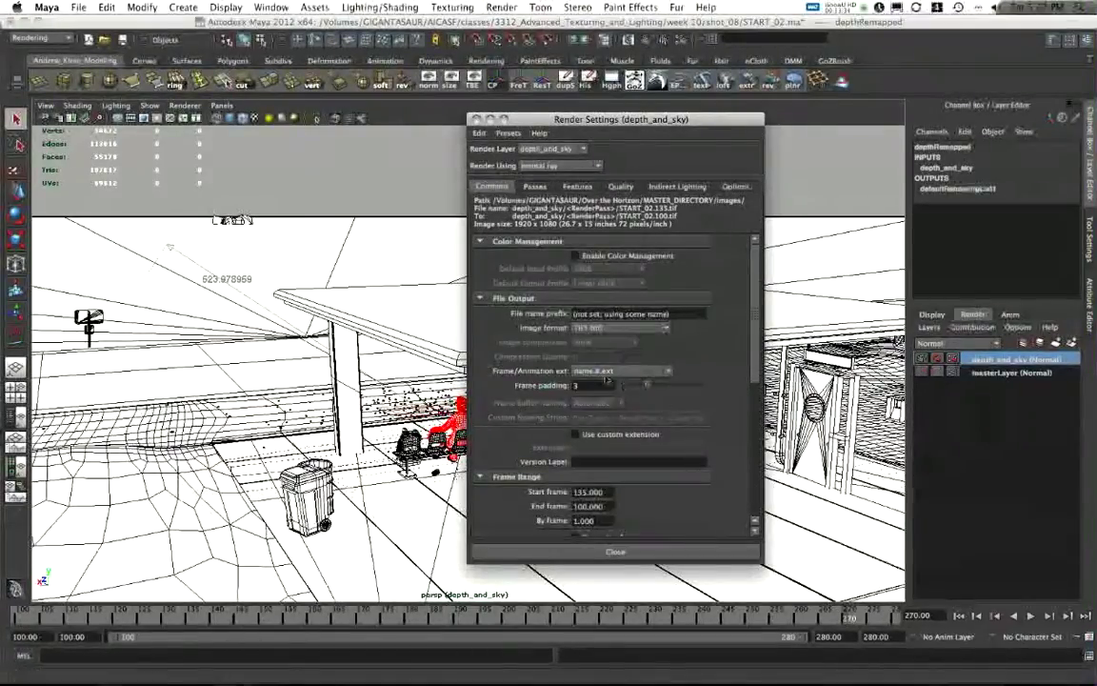
click(615, 328)
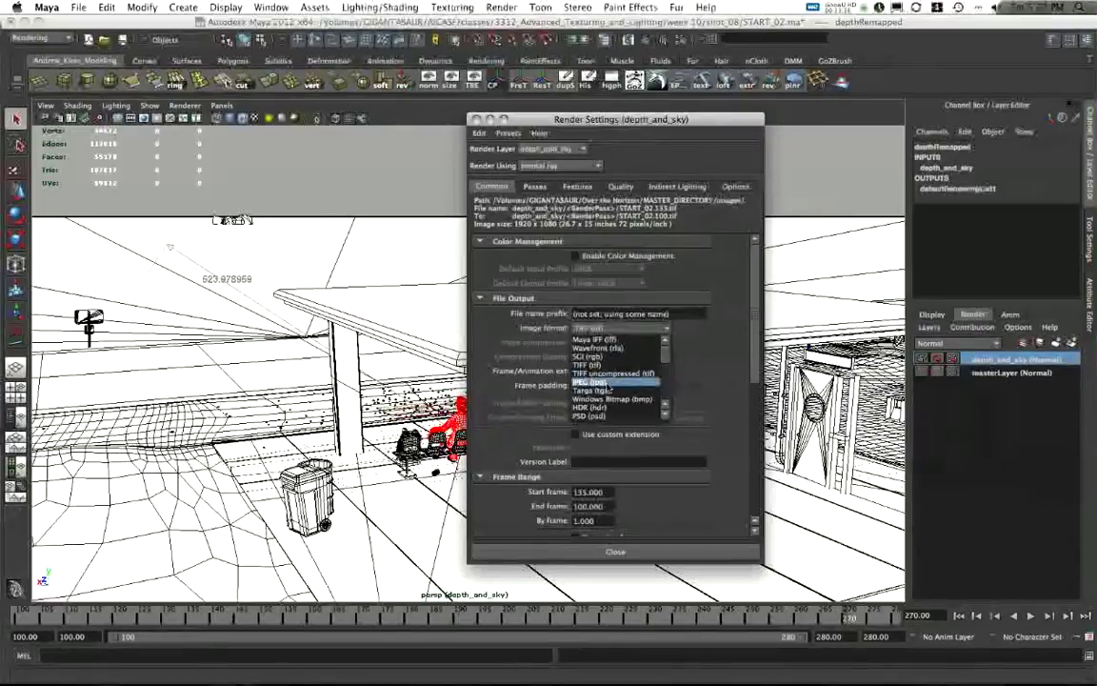
click(595, 356)
click(628, 551)
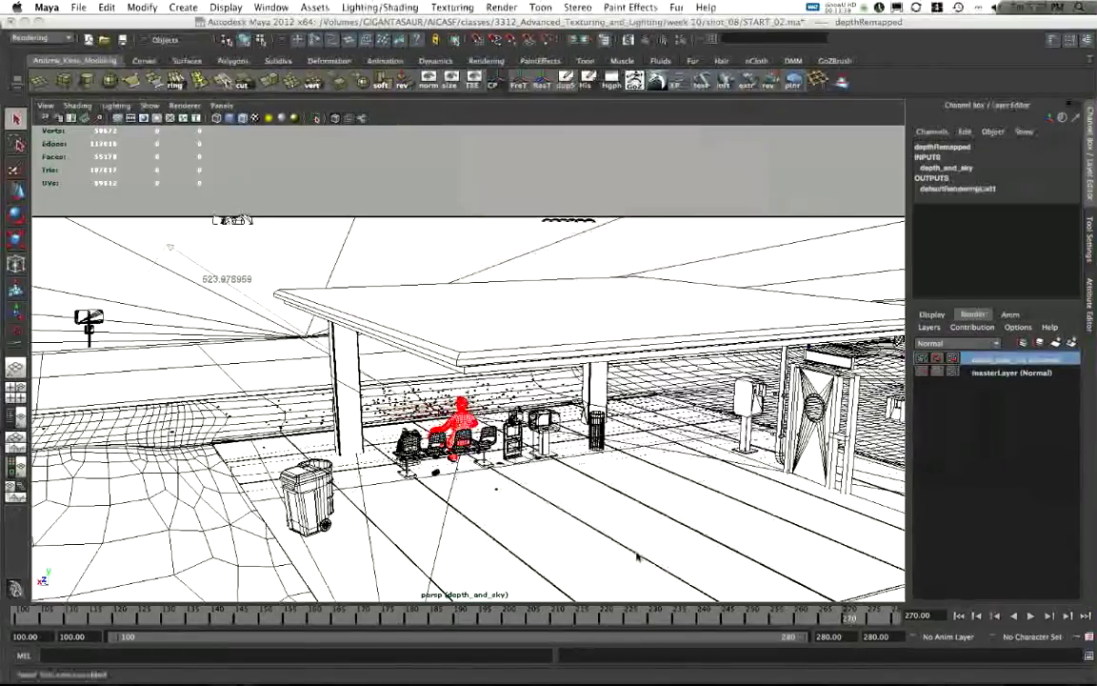
Step: Open the Render View and set its test resolution to 50% Settings (960x540)
alt+drag(628, 184, 620, 193)
alt+right_drag(620, 193, 605, 196)
alt+drag(605, 196, 609, 187)
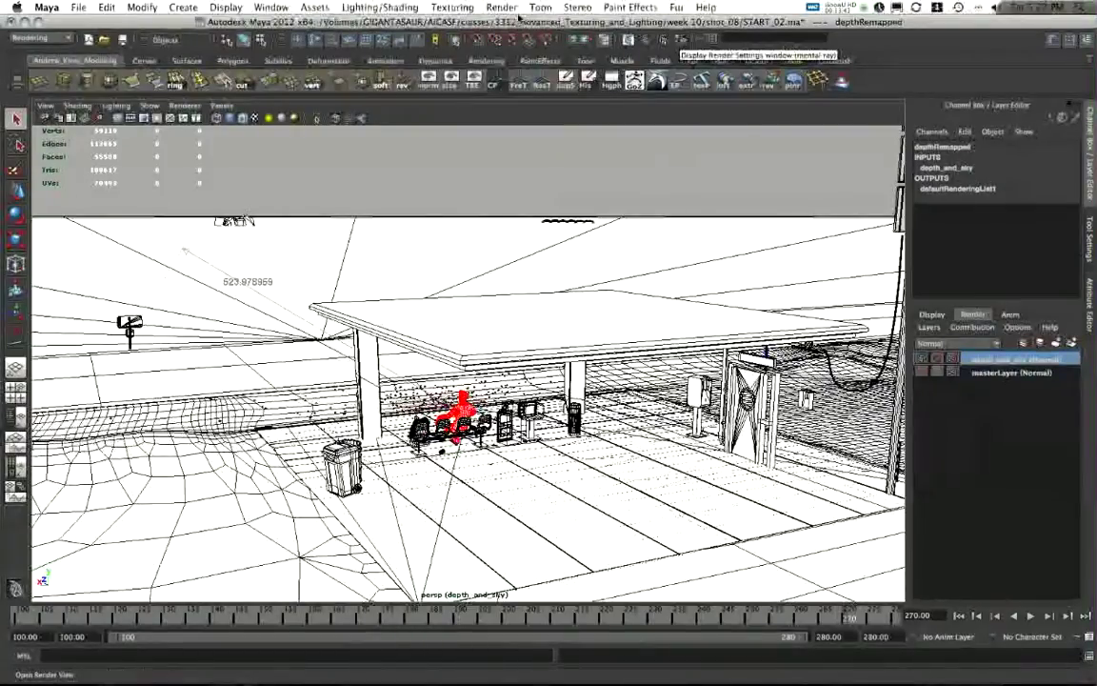
click(629, 41)
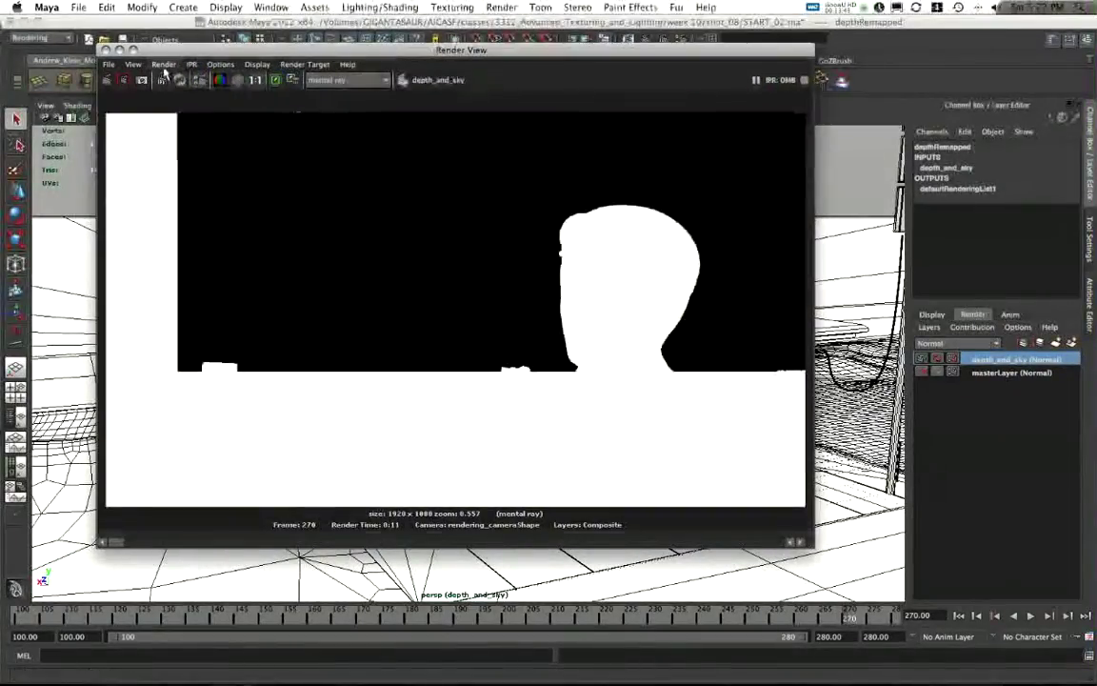
click(163, 65)
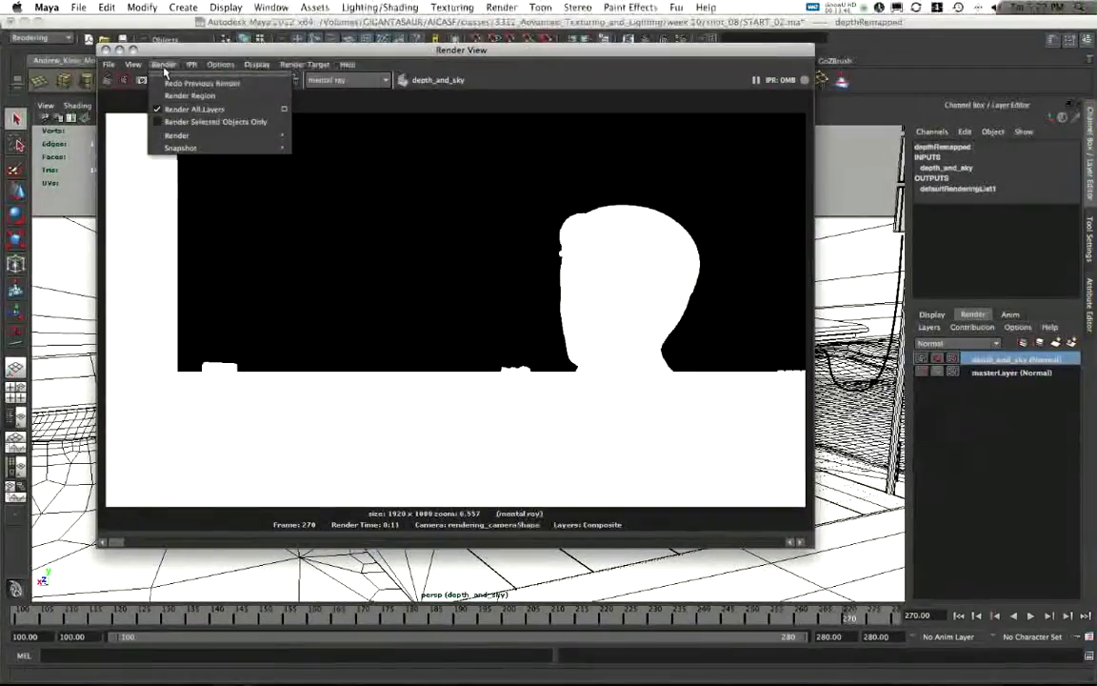
mouse_move(240, 63)
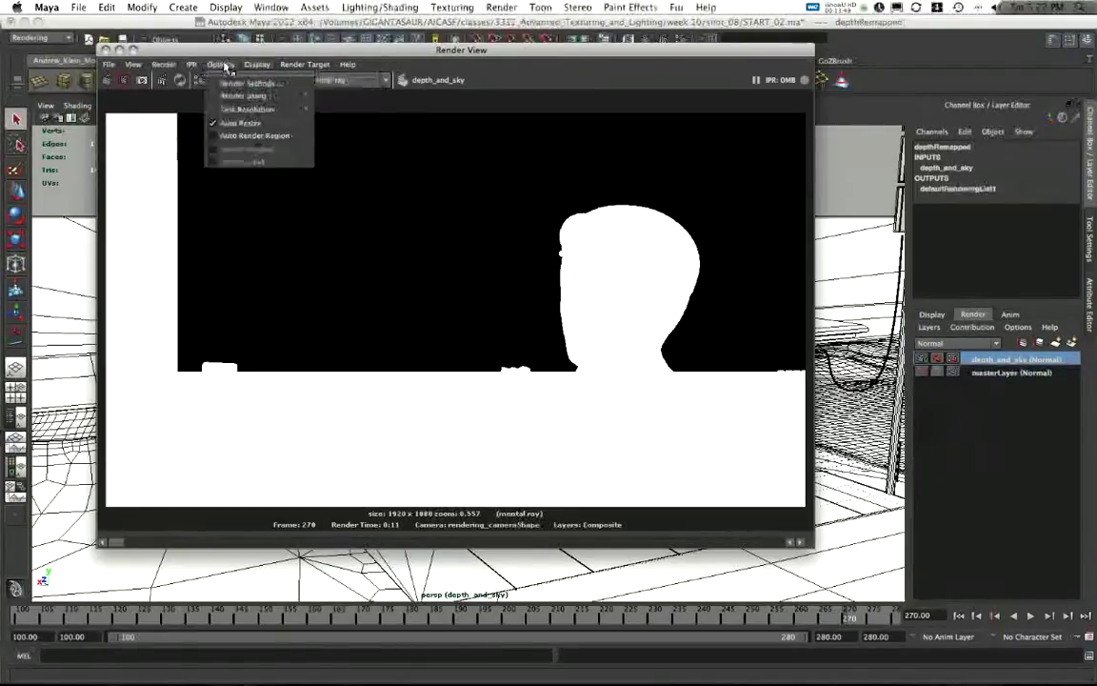
mouse_move(266, 109)
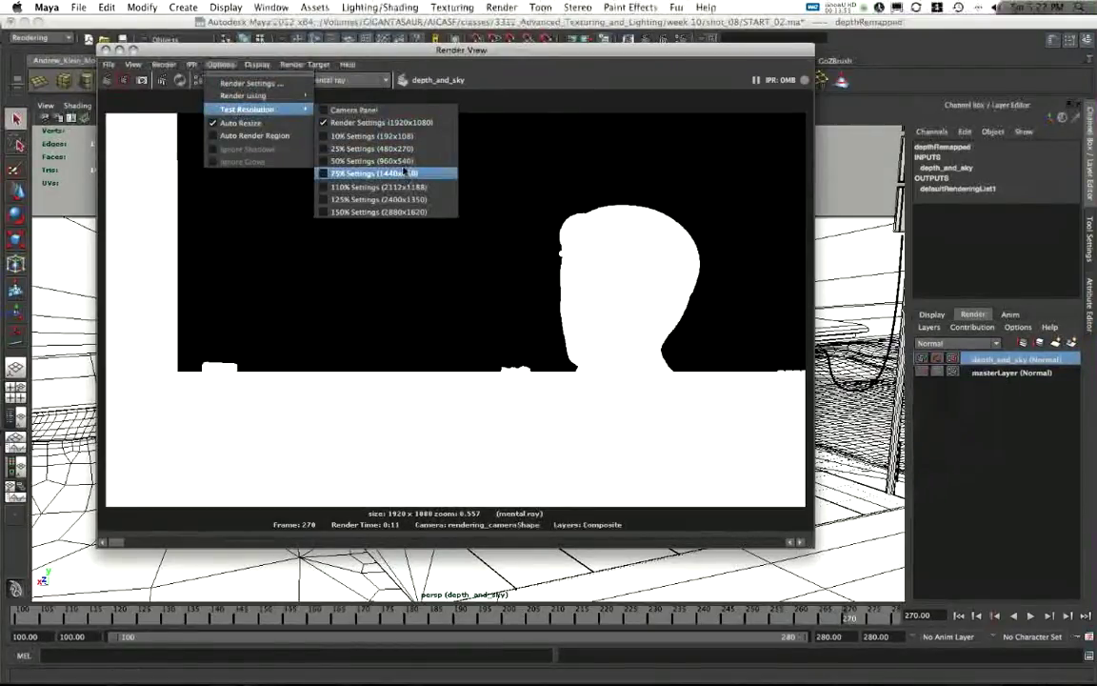
click(367, 161)
Step: Render the depth_and_sky layer at frame 270 through rendering_cameraShape
click(163, 66)
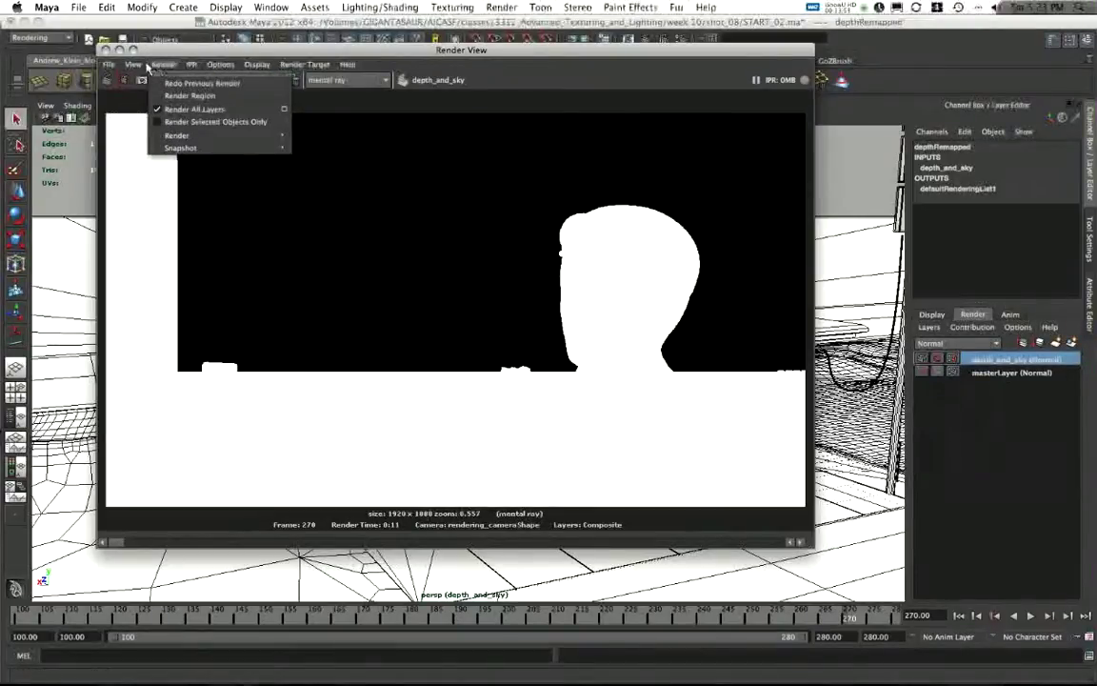
click(107, 65)
click(163, 64)
mouse_move(196, 138)
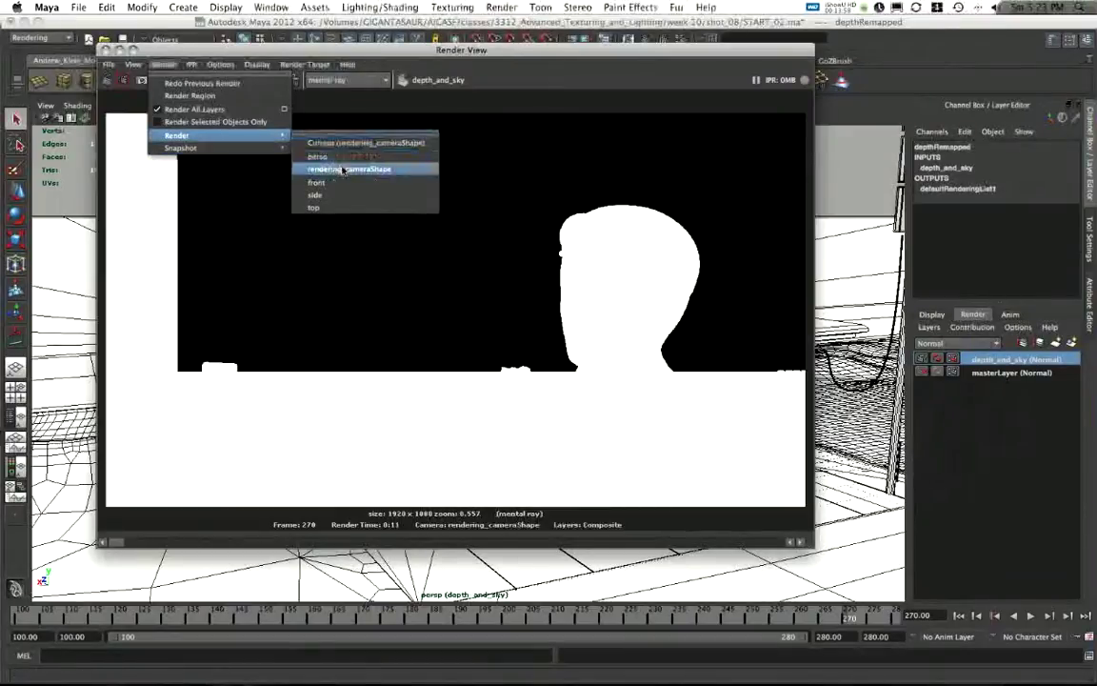
click(343, 169)
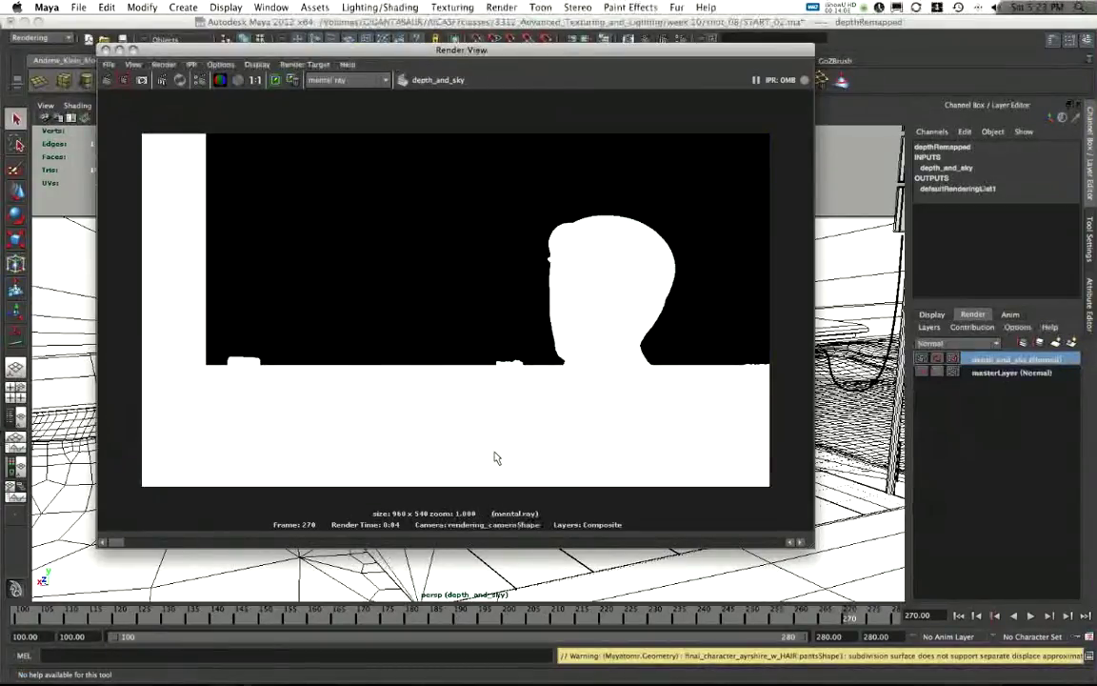
Step: Try to load the depthRemapped render pass of the finished test render
click(110, 65)
mouse_move(171, 148)
click(305, 155)
Step: Check the tmp renders inside the desktop's images folder for the depth pass output
key(F11)
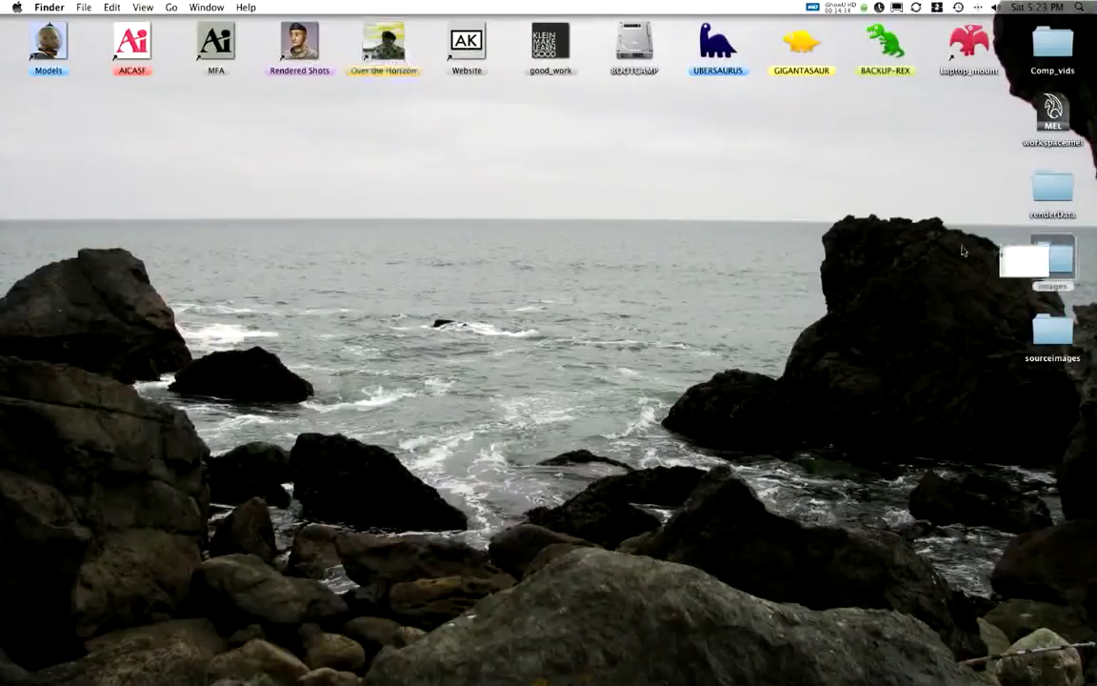
double_click(1048, 259)
click(163, 271)
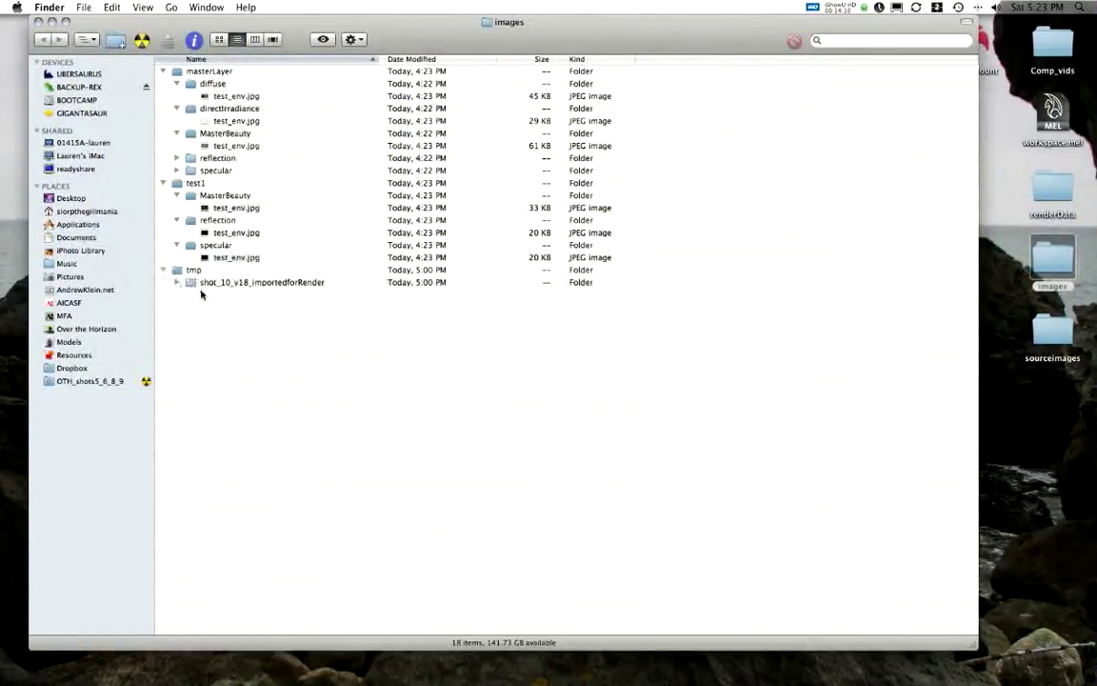
click(177, 283)
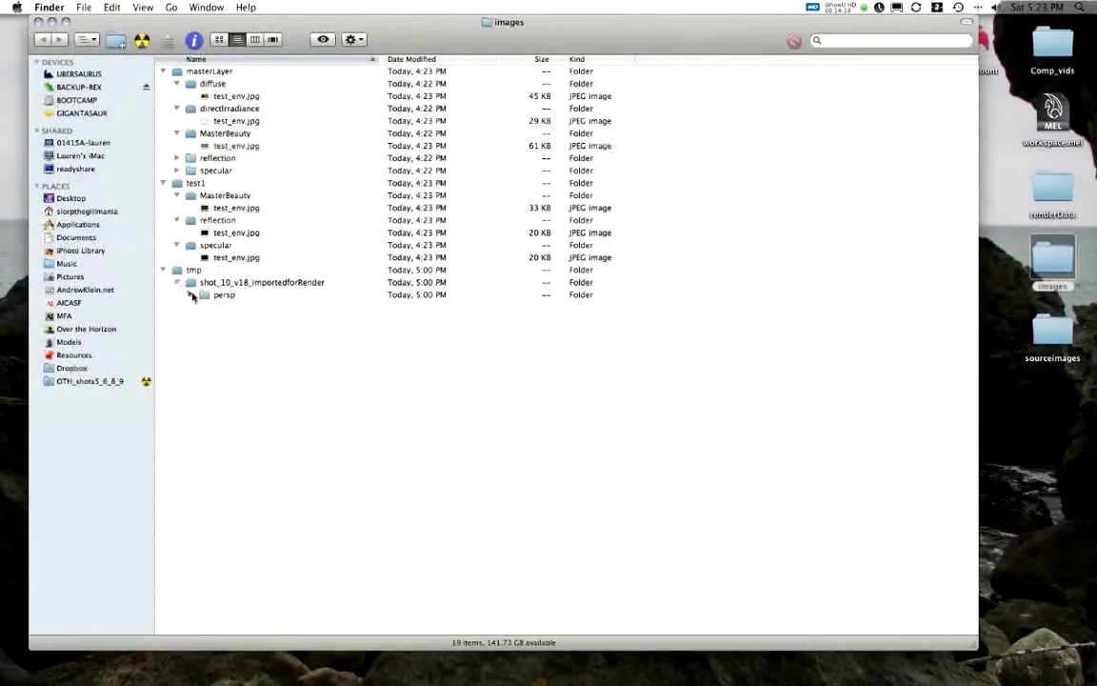
click(190, 296)
click(190, 296)
click(53, 20)
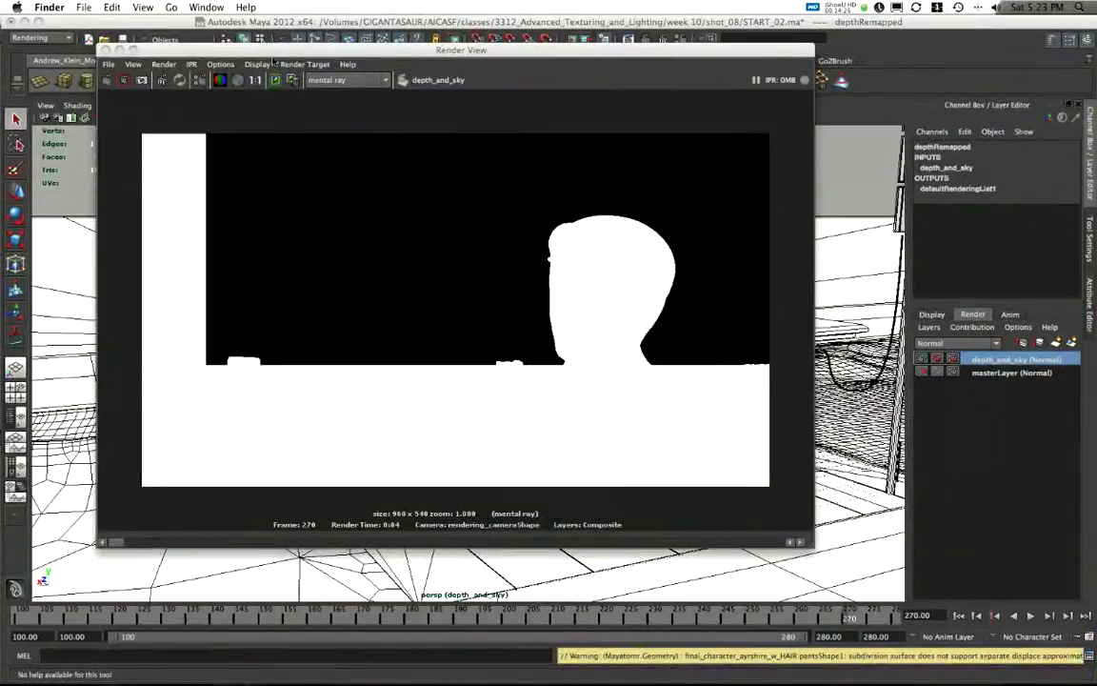
Step: Set the Maya project to the Desktop folder
click(274, 61)
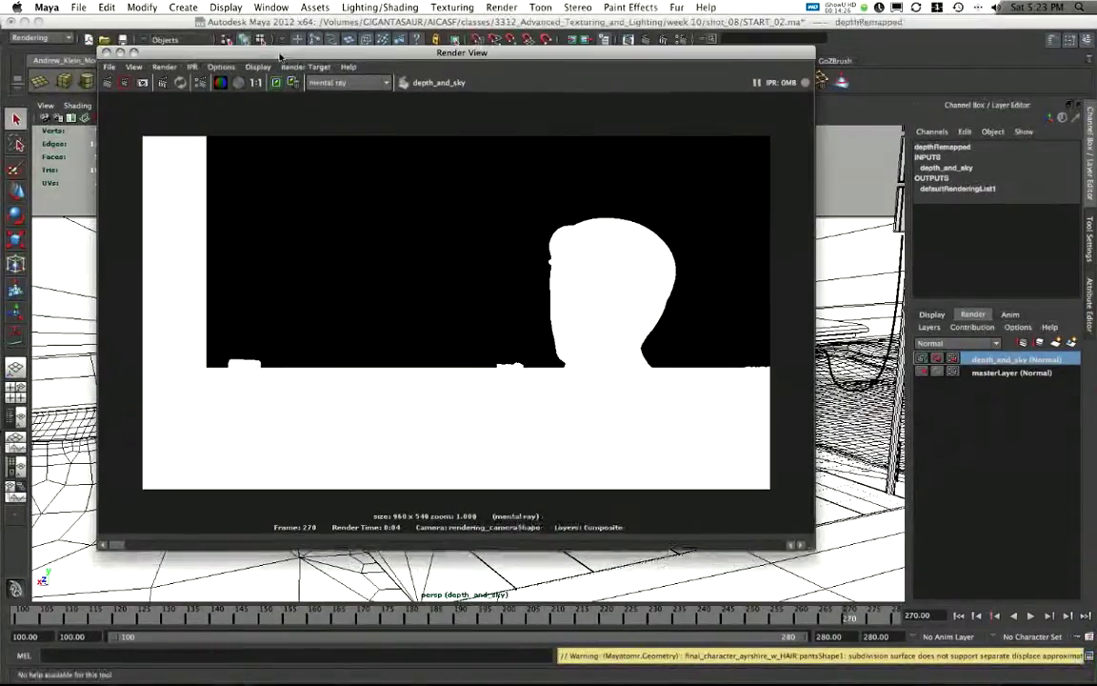
click(78, 7)
click(124, 296)
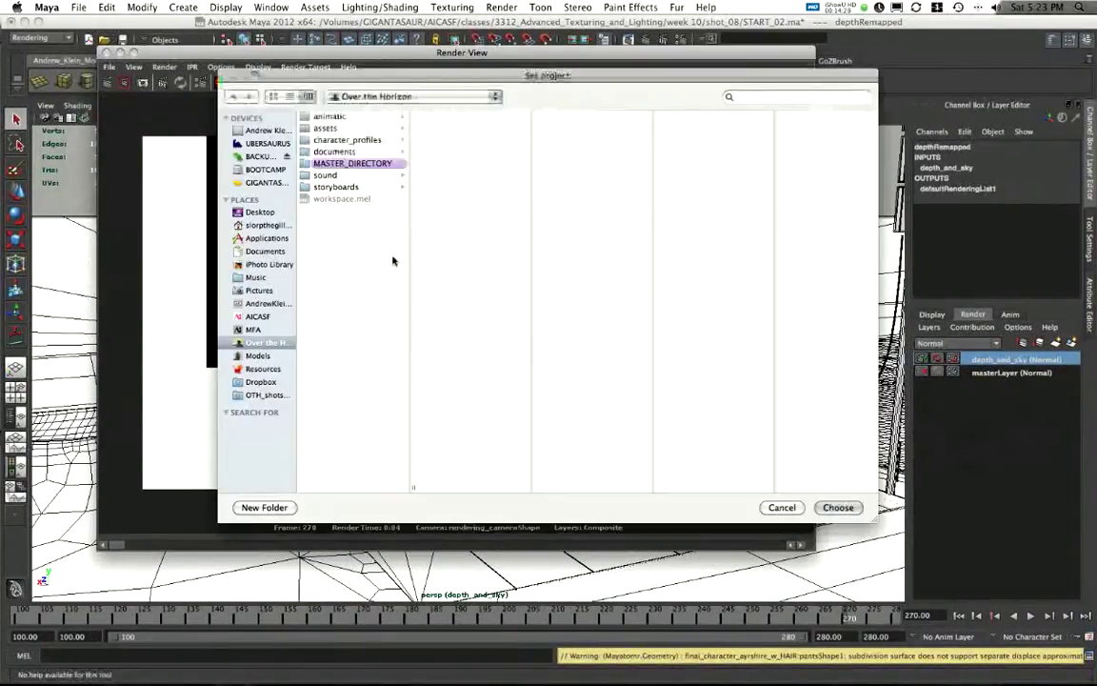
click(262, 270)
click(844, 508)
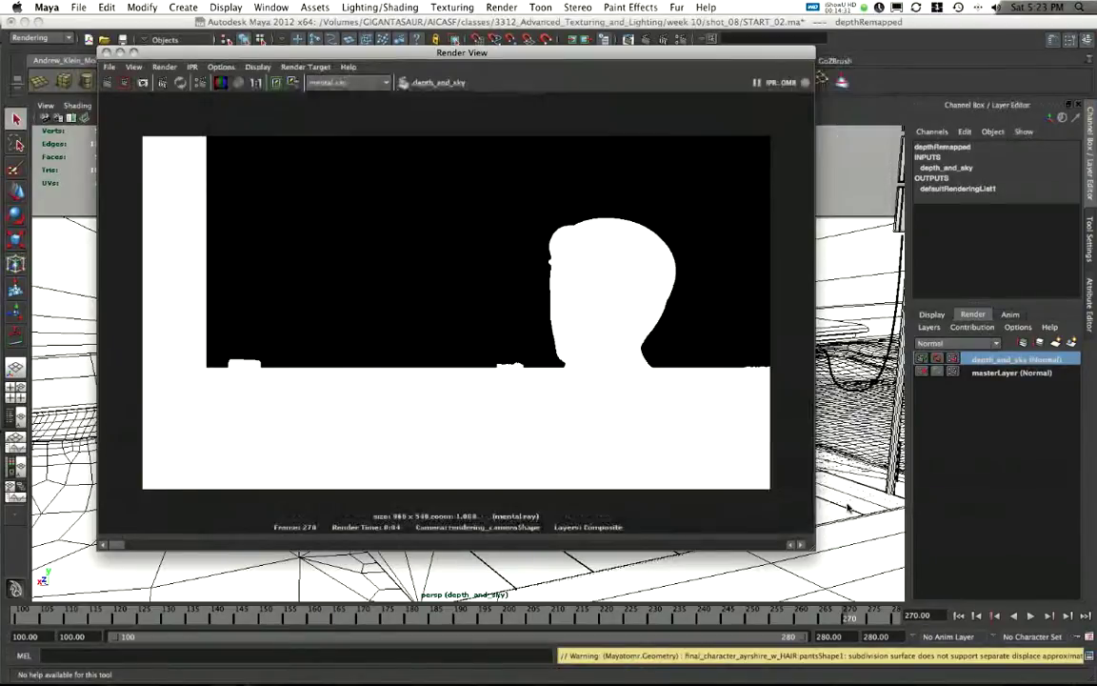
click(377, 235)
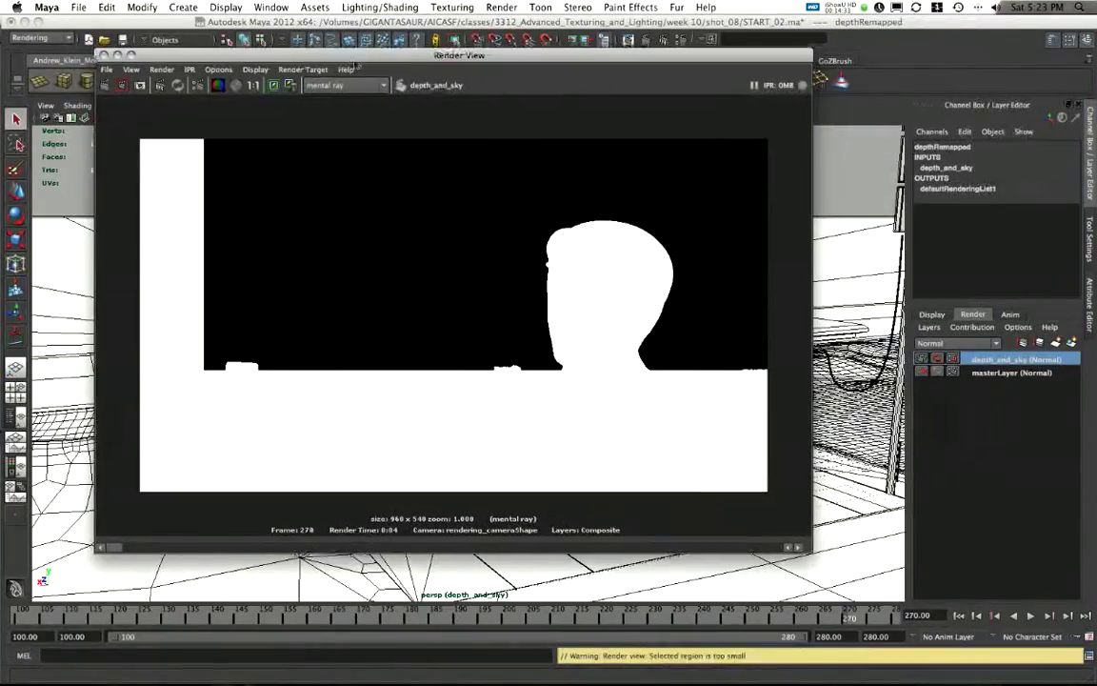
Step: Re-render the test frame, load its depthRemapped pass, and reposition and enlarge the pass viewer window
click(105, 87)
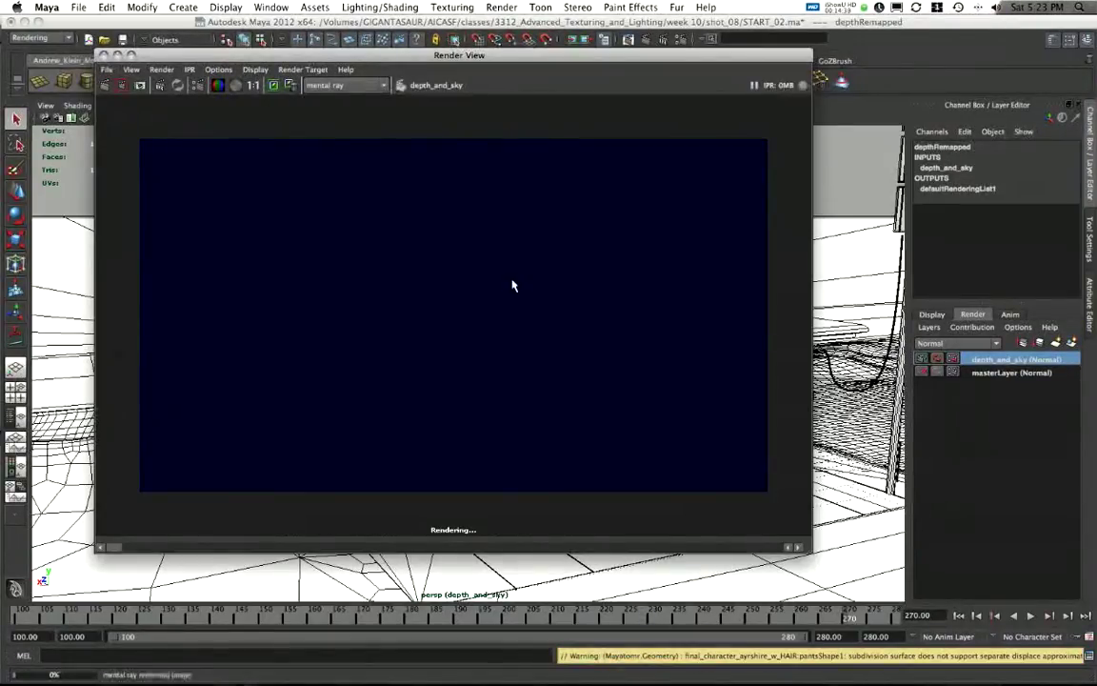
click(107, 71)
mouse_move(181, 152)
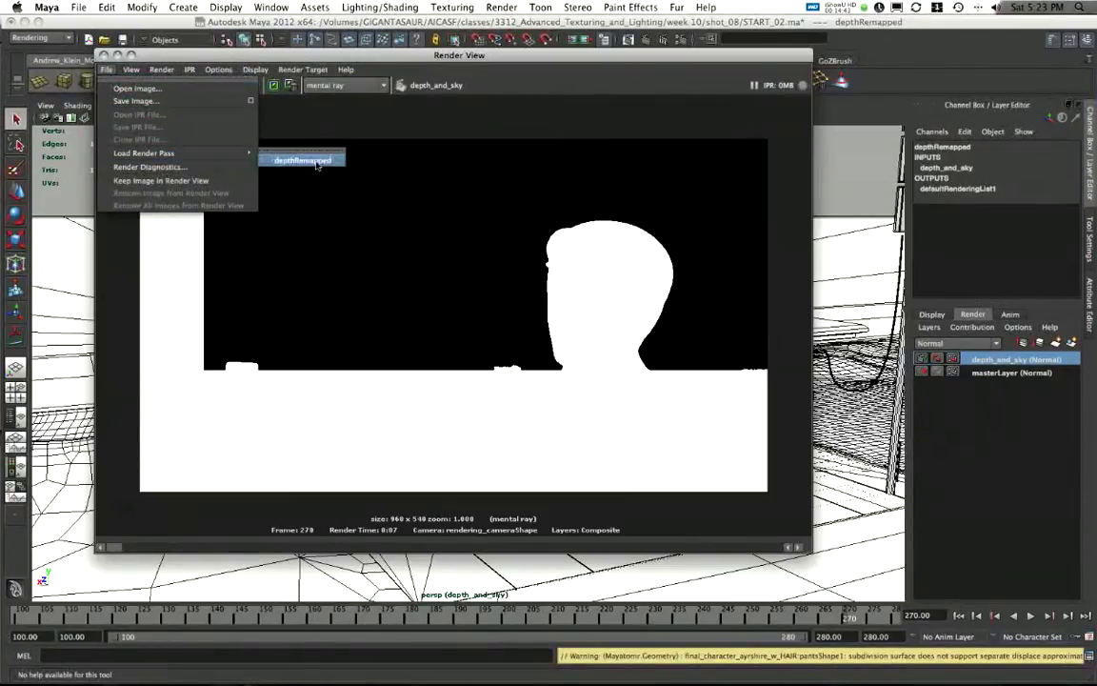
click(286, 155)
click(834, 466)
drag(720, 276, 429, 110)
drag(554, 493, 850, 597)
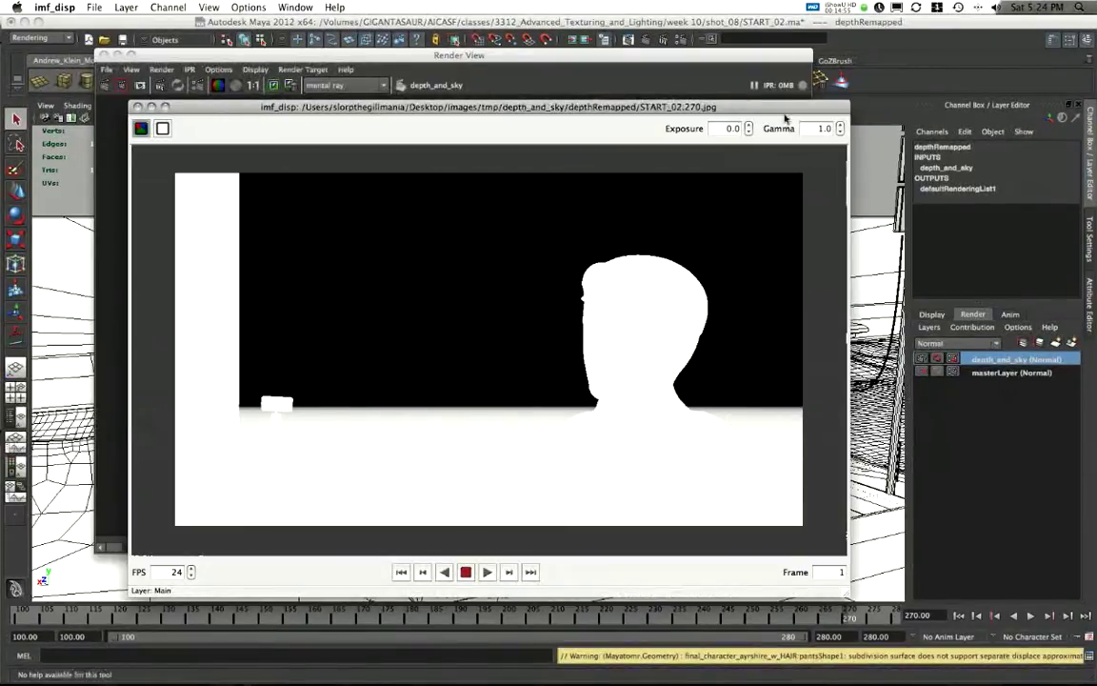
Step: Examine the depthRemapped image at reduced exposure, return the exposure to 0.0, and close the image viewer
click(749, 133)
triple_click(749, 132)
click(750, 131)
click(750, 132)
click(750, 132)
click(747, 125)
click(747, 124)
click(747, 125)
click(748, 125)
click(749, 125)
click(748, 124)
click(748, 125)
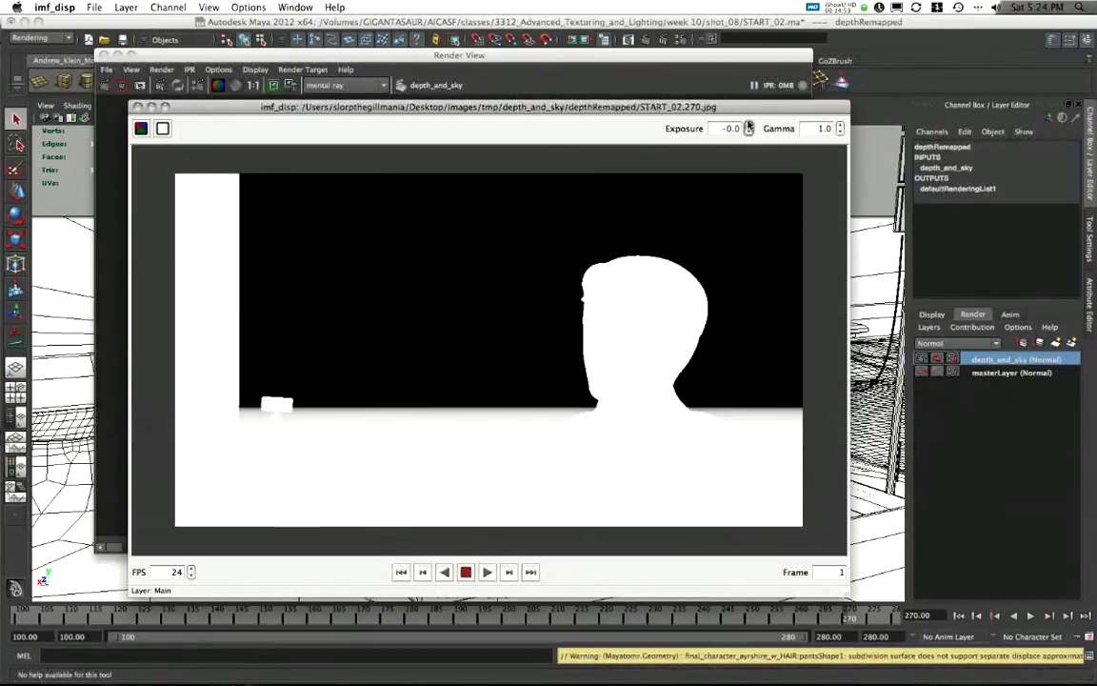
drag(457, 110, 517, 98)
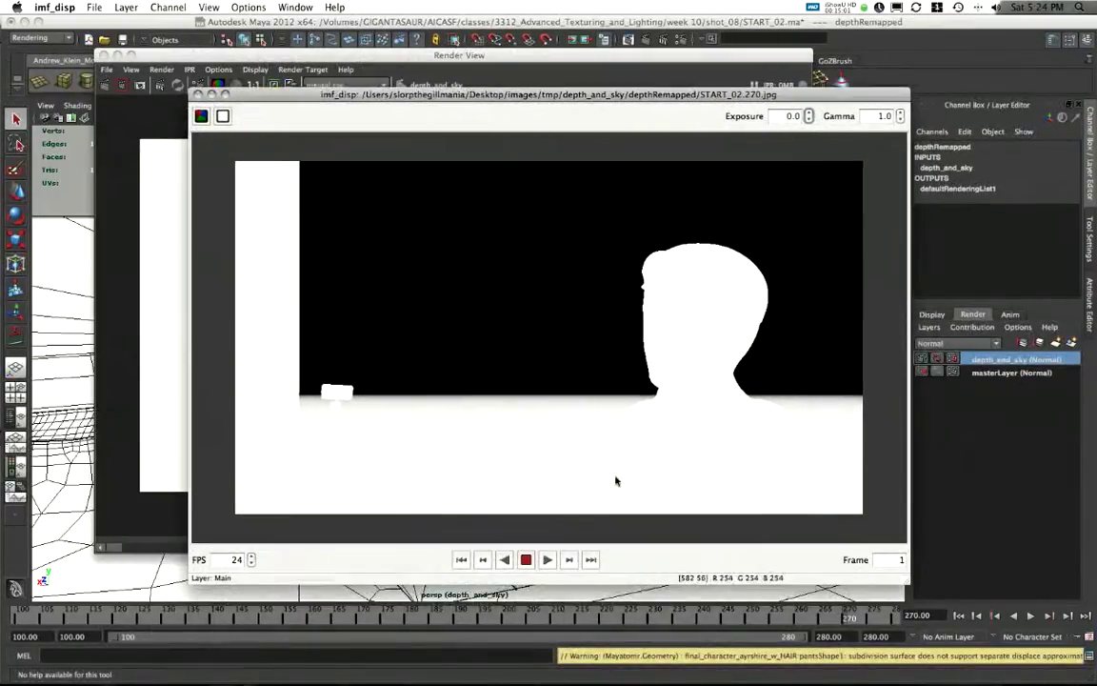
drag(517, 96, 479, 101)
key(super+q)
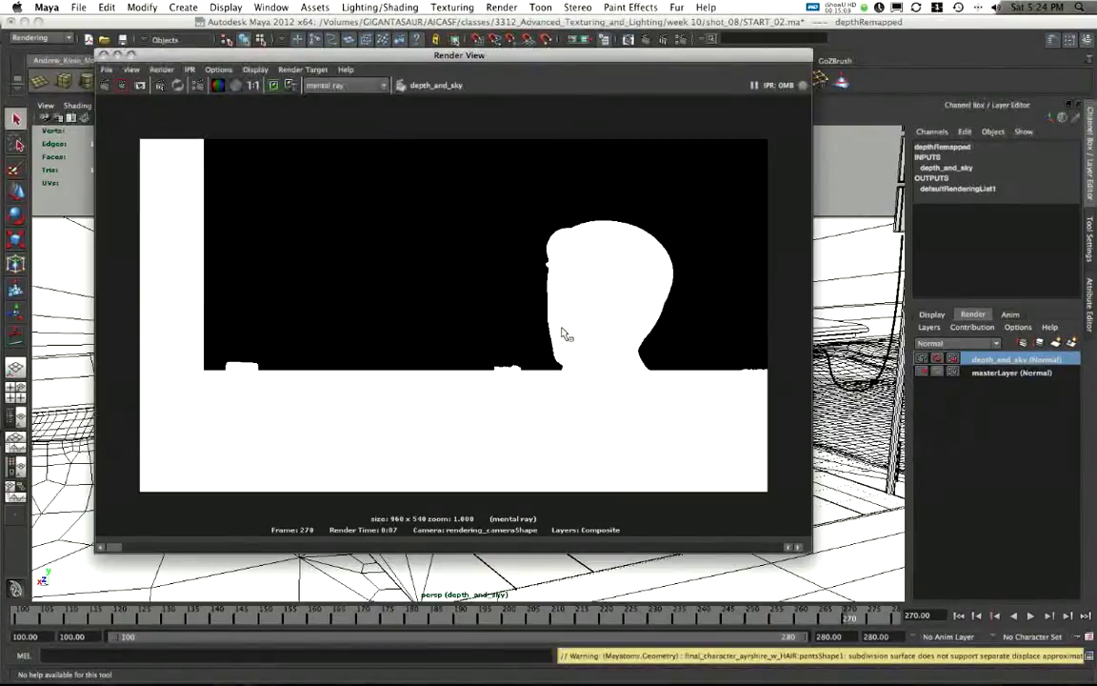
drag(527, 55, 543, 86)
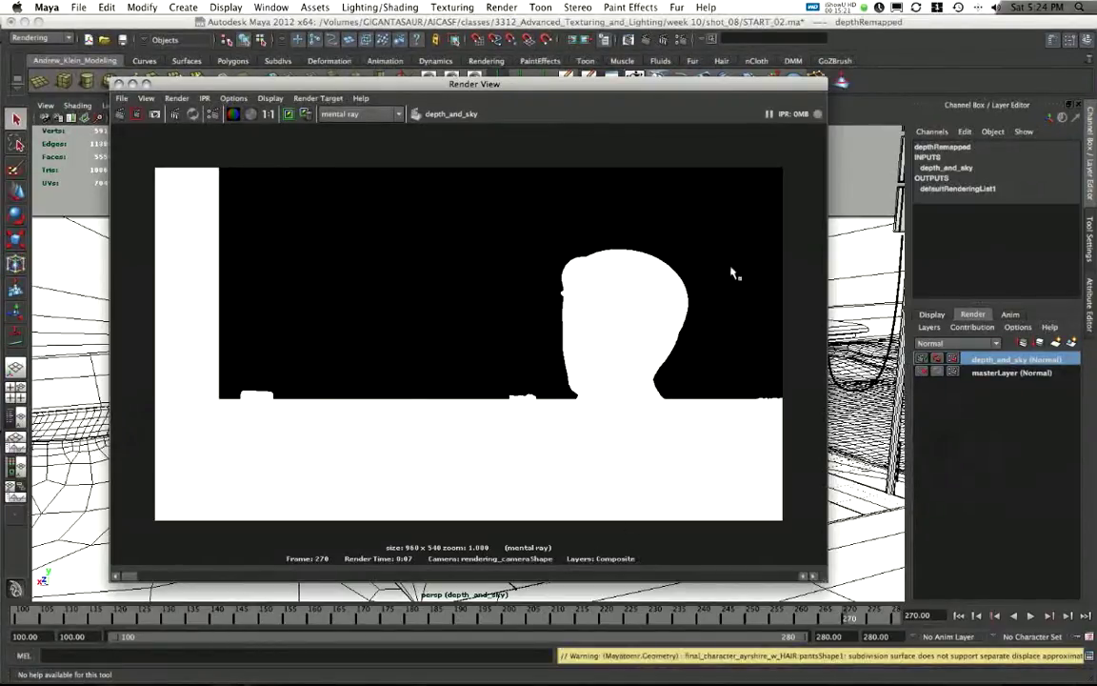
click(844, 5)
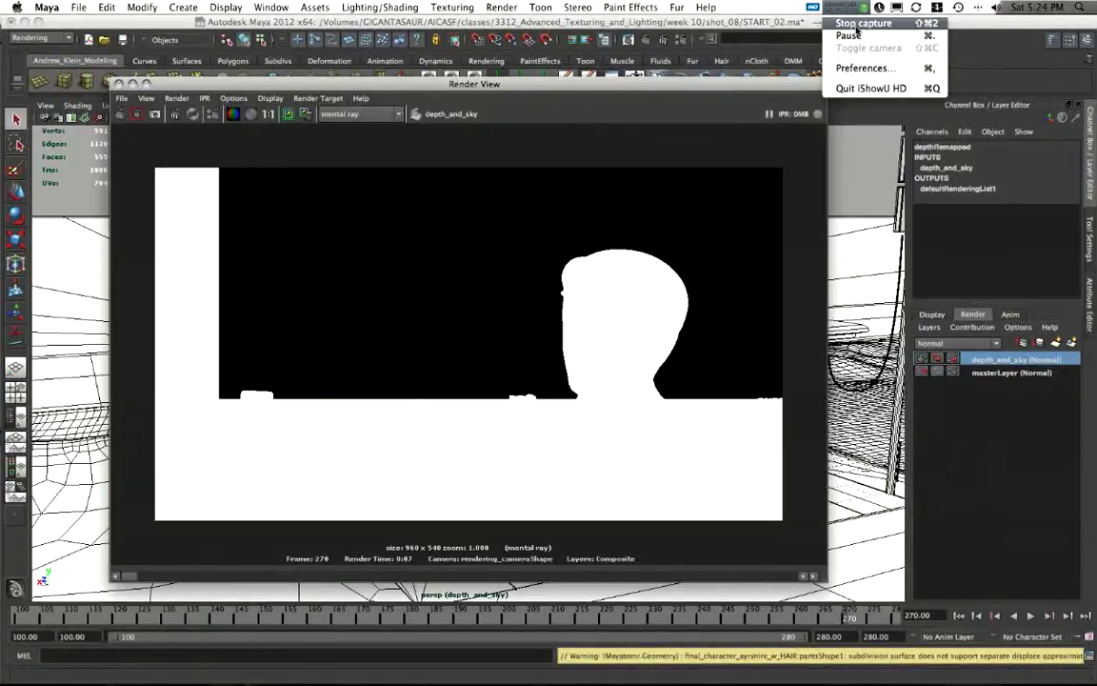